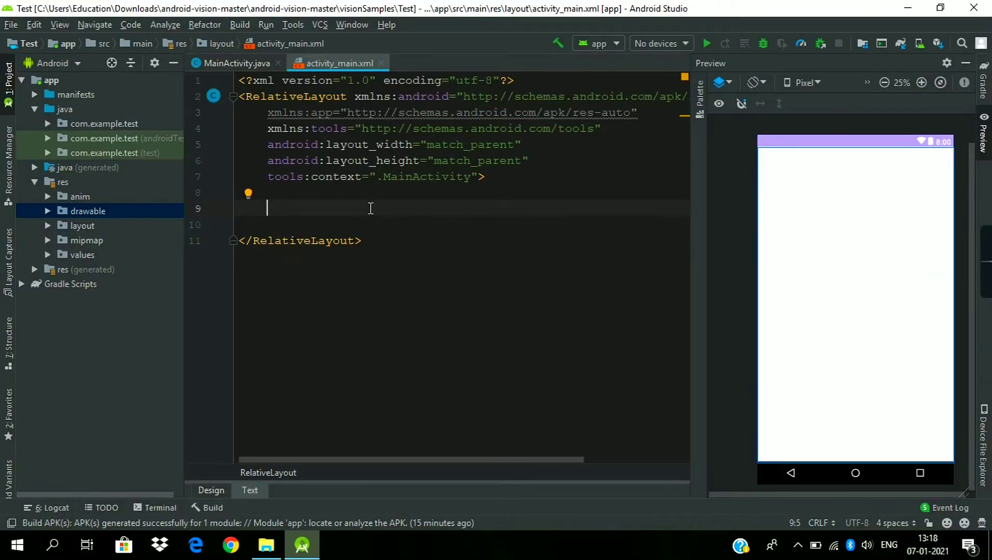
Start a new vector asset in the drawable folder
click(87, 211)
right_click(87, 210)
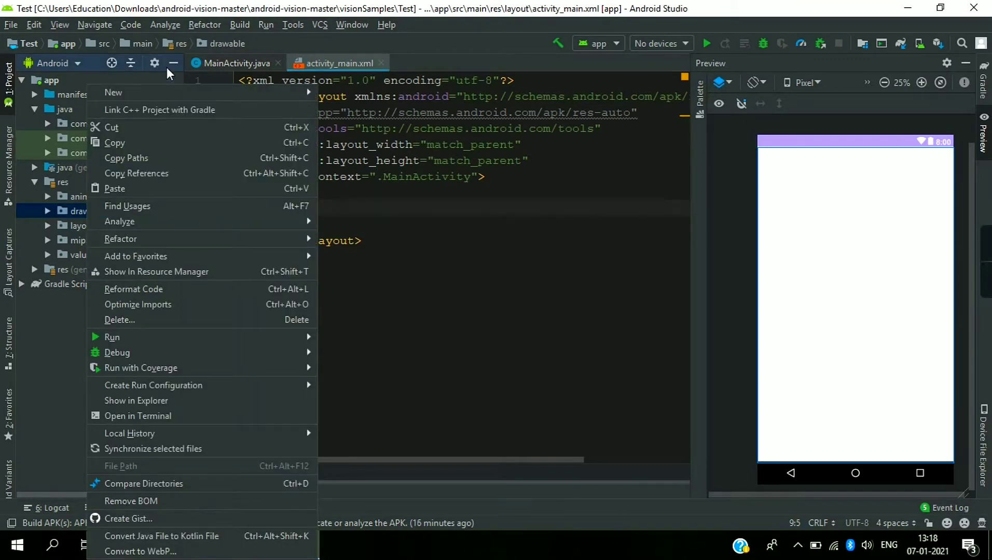
mouse_move(114, 93)
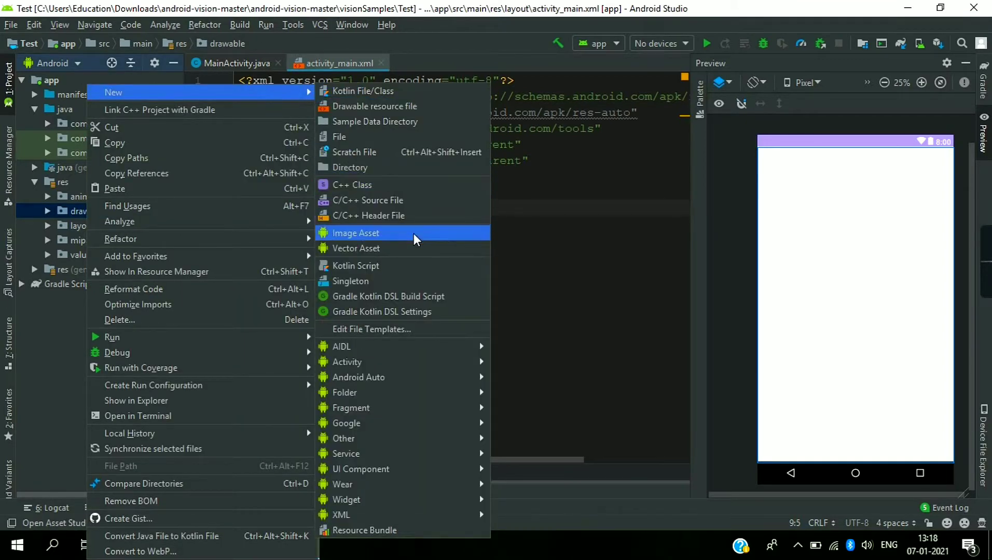
click(411, 248)
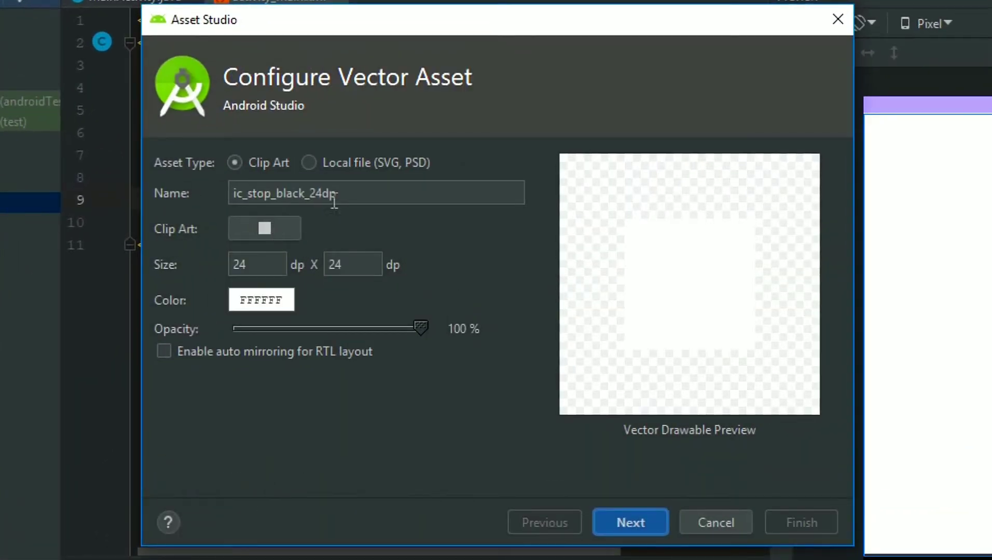
drag(337, 200, 231, 194)
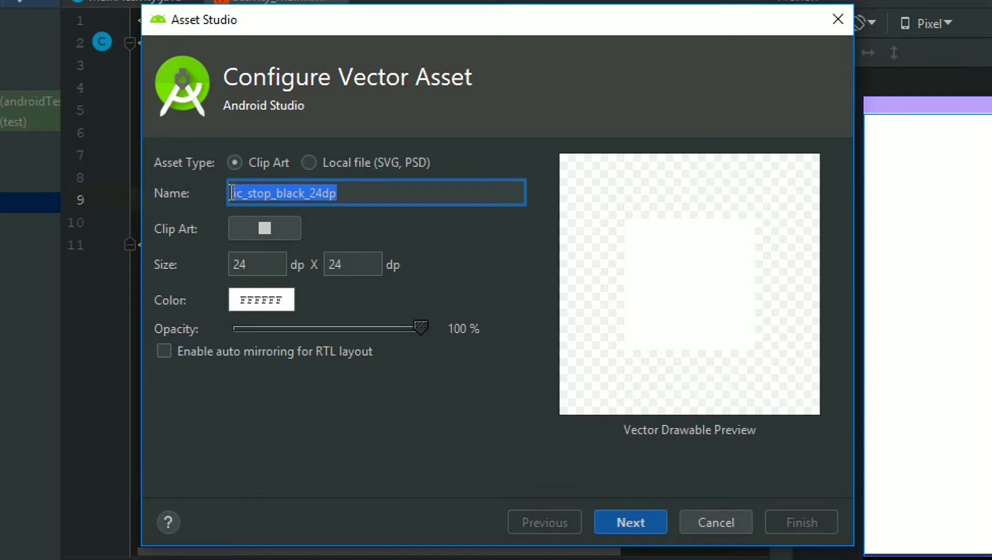
click(268, 234)
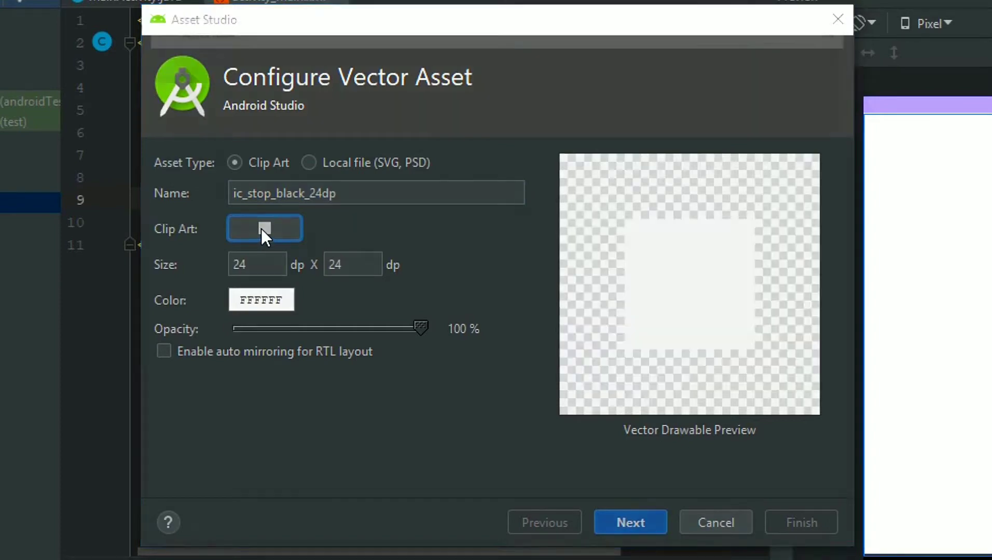
Choose the music note clip art, set size 50 dp and name it music
click(264, 230)
click(237, 66)
text(musi)
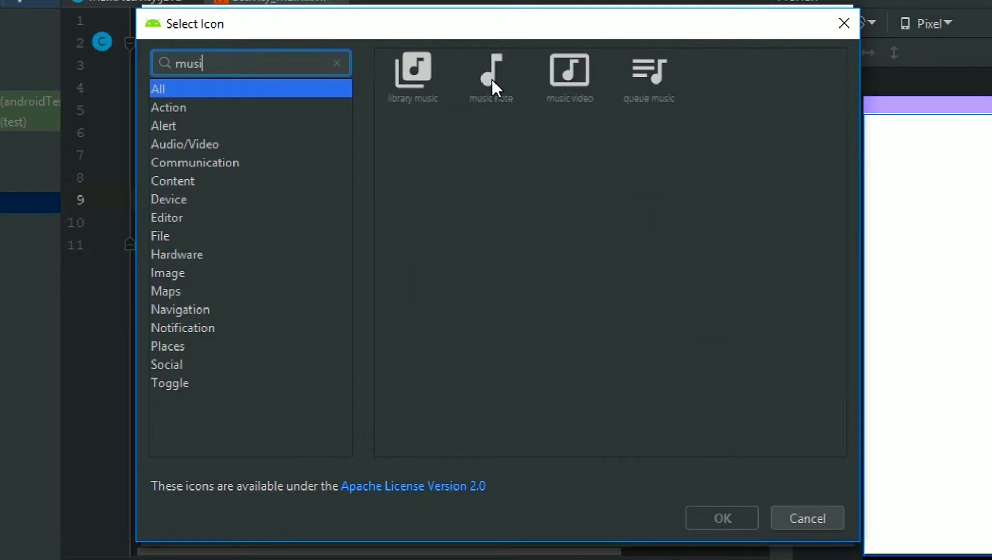
click(492, 79)
click(720, 520)
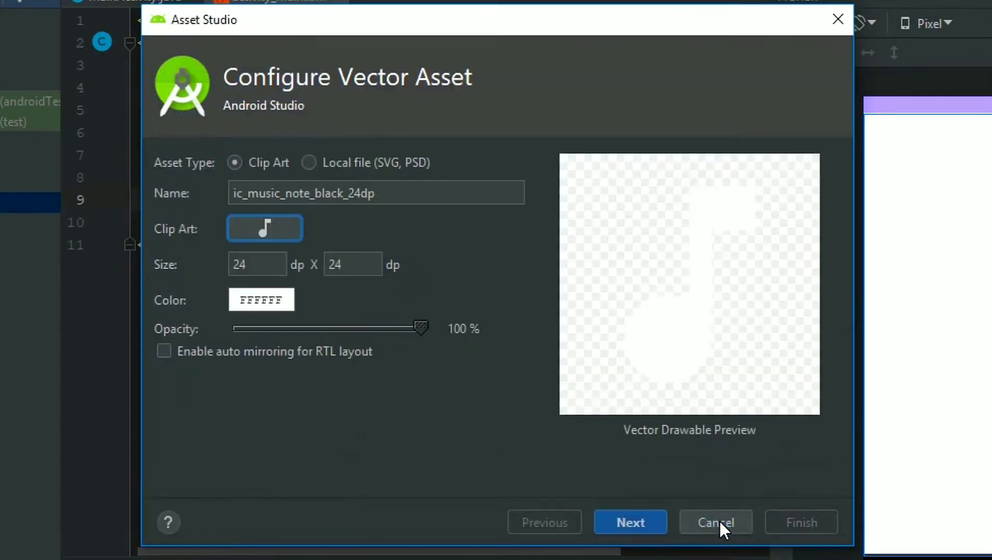
double_click(241, 263)
text(50)
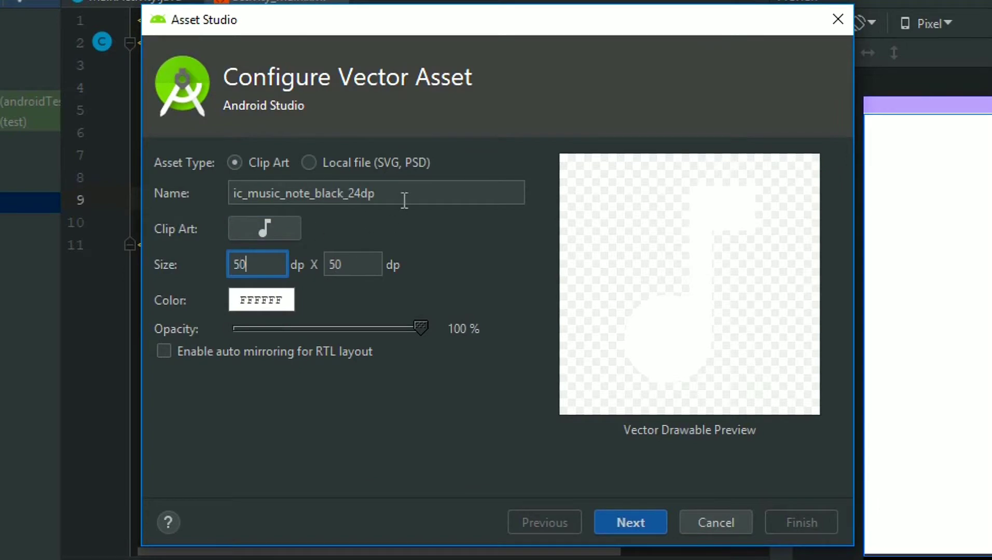
click(405, 193)
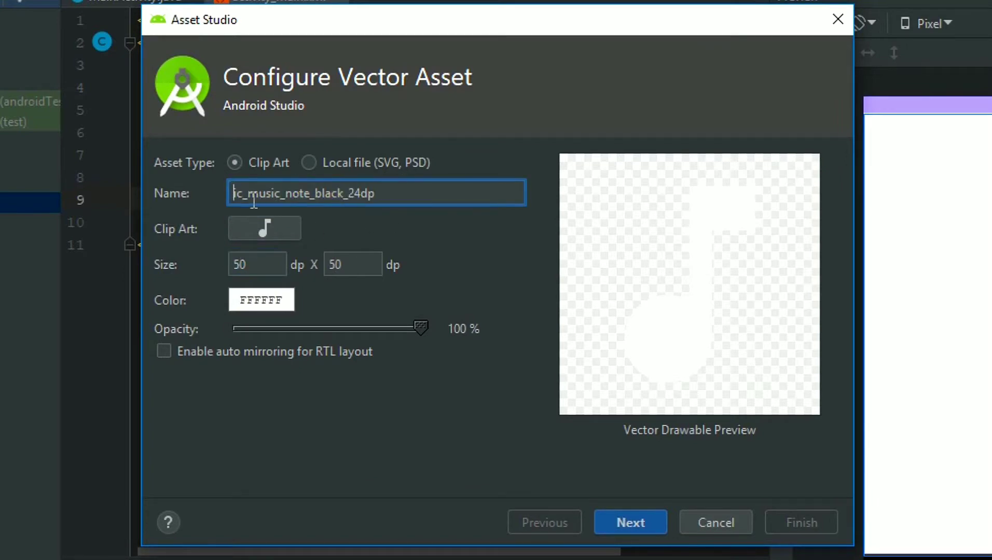
drag(235, 194, 415, 213)
text(m)
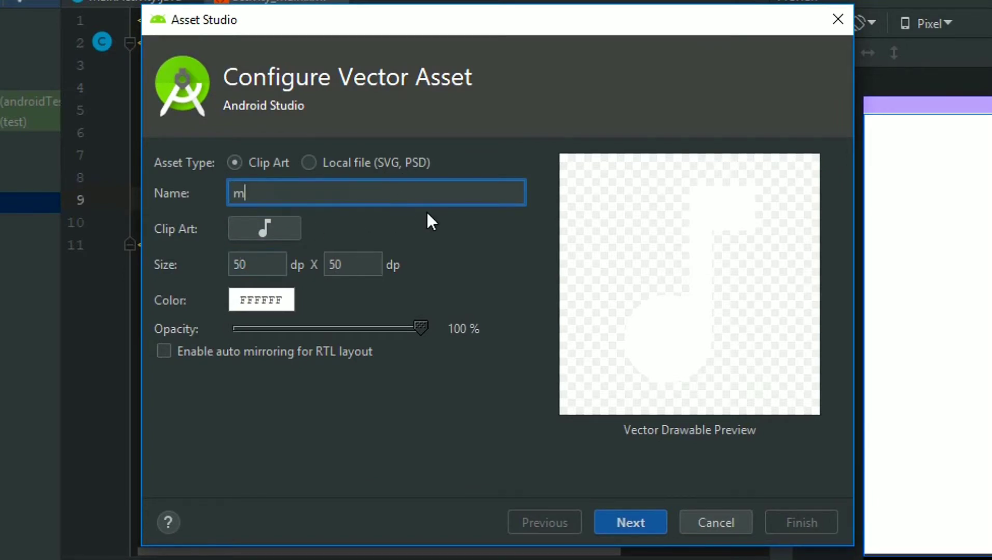
text(usic)
click(626, 523)
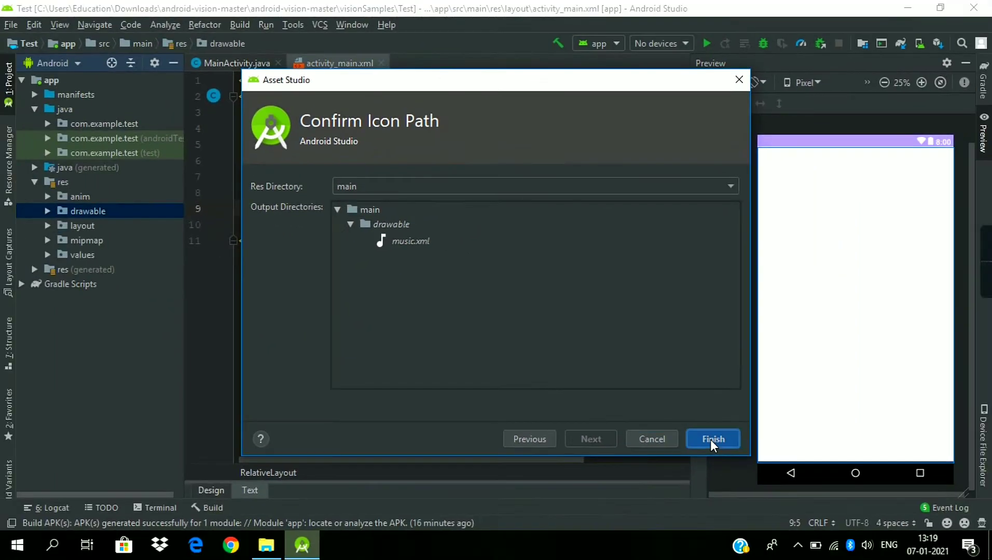
Finish creating music.xml and start another vector asset in drawable
click(710, 439)
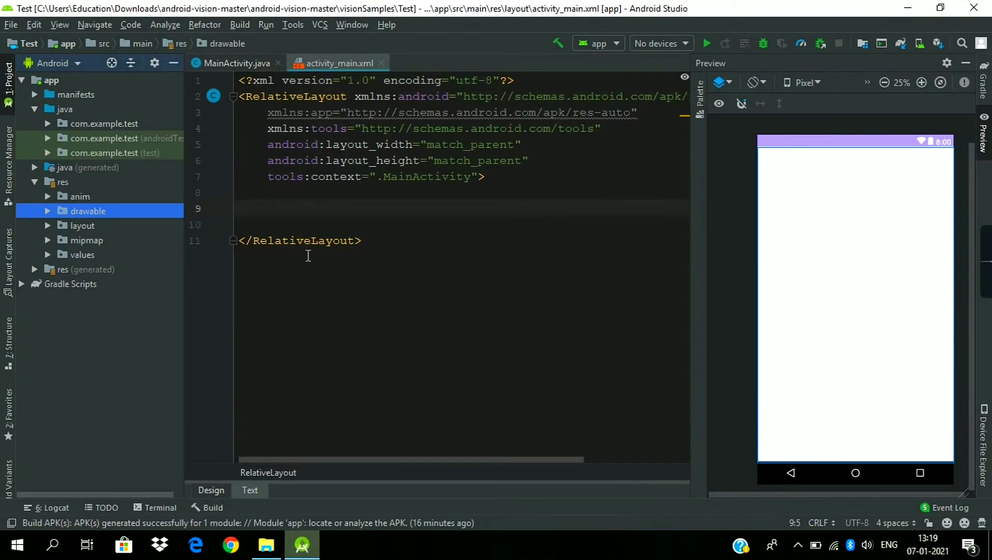
right_click(80, 210)
mouse_move(108, 92)
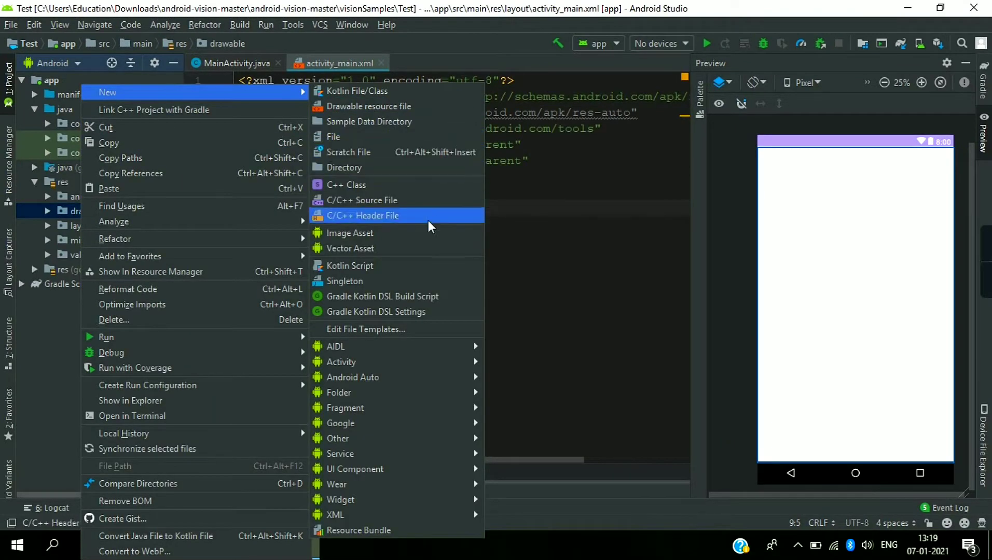
click(429, 247)
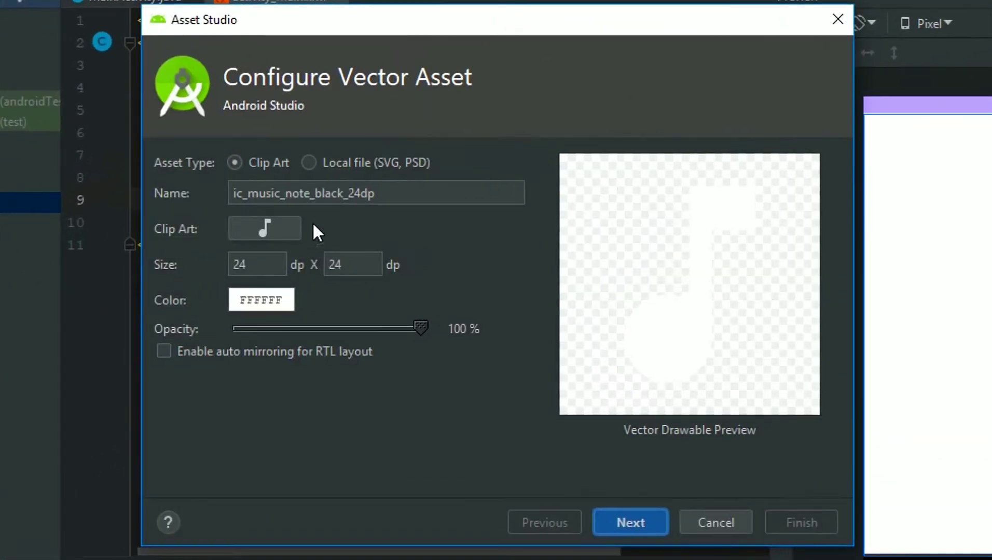
Search clip art for 'pla' and pick the play arrow icon
click(265, 230)
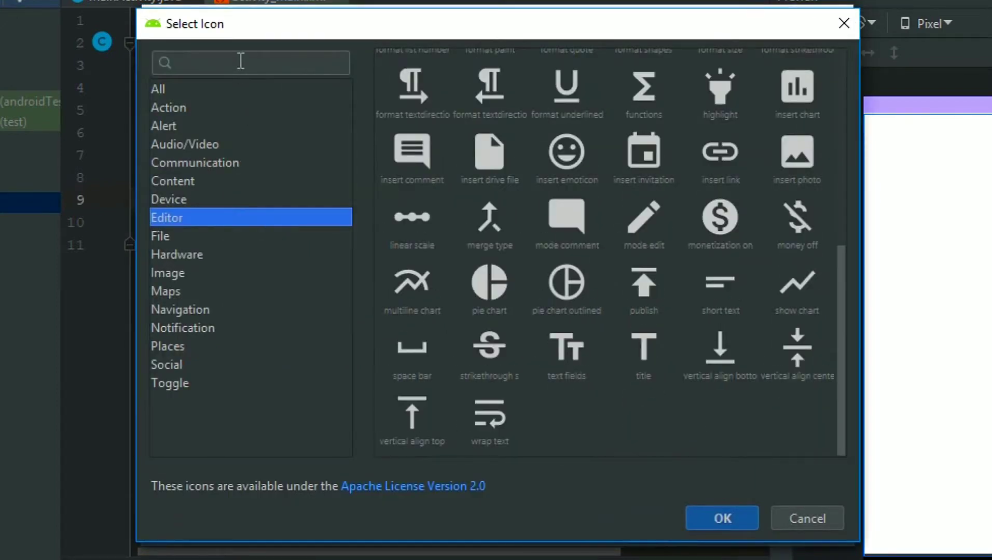
click(240, 56)
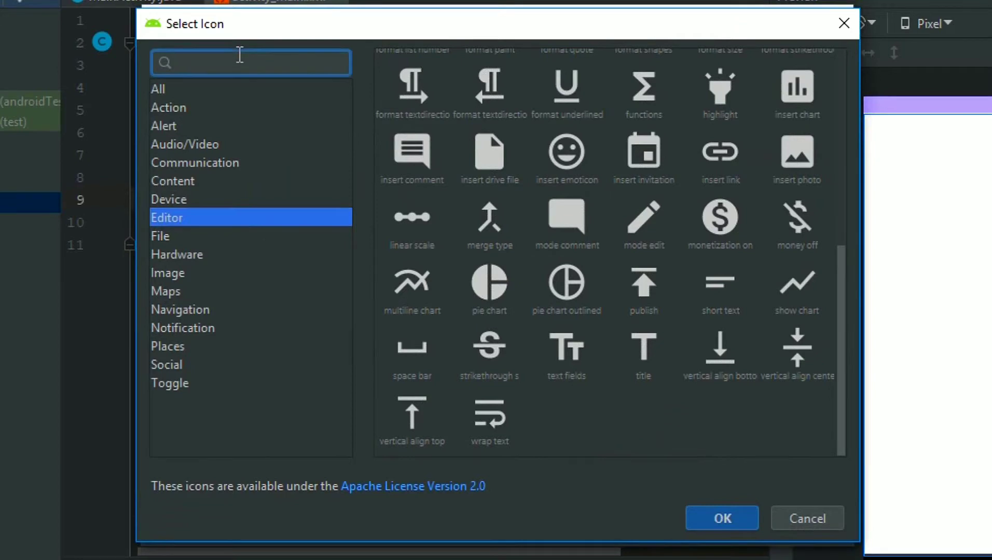
text(pla)
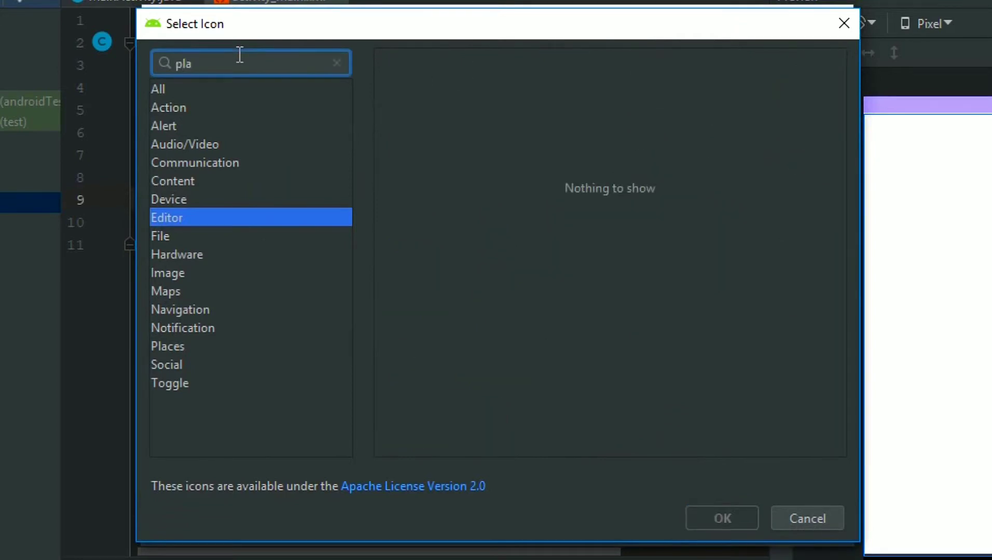
click(219, 90)
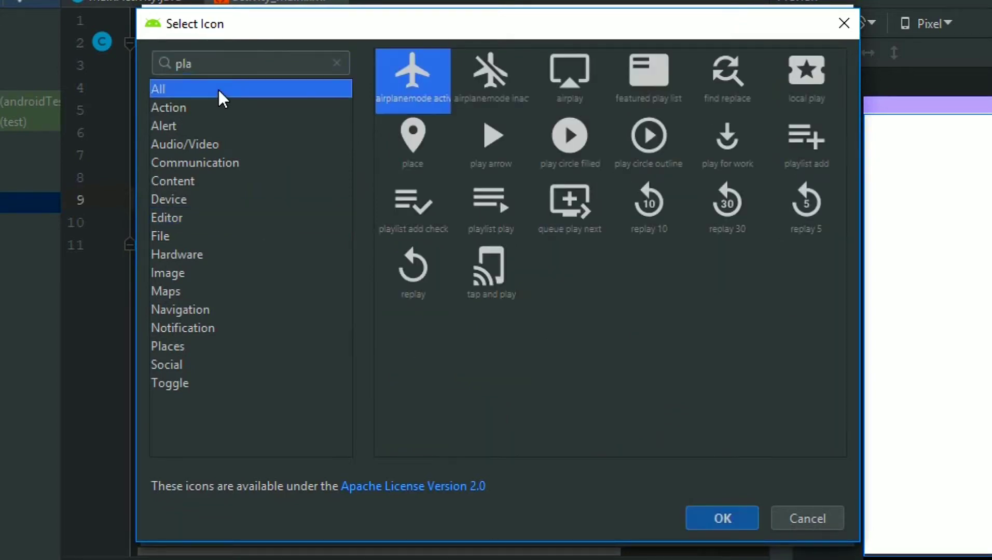
click(496, 147)
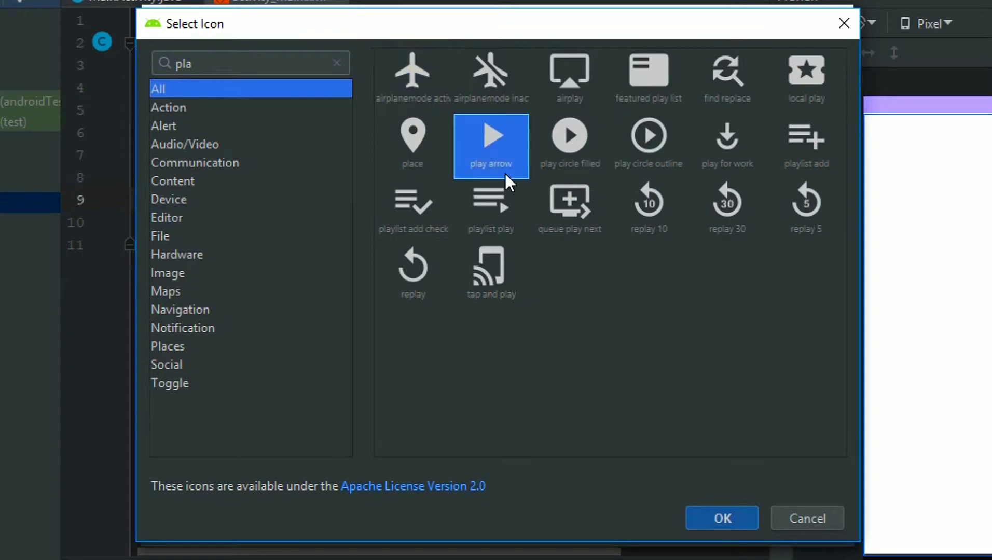
click(707, 521)
Set size 50 dp, name the asset play, and generate play.xml
click(259, 265)
double_click(259, 264)
text(50)
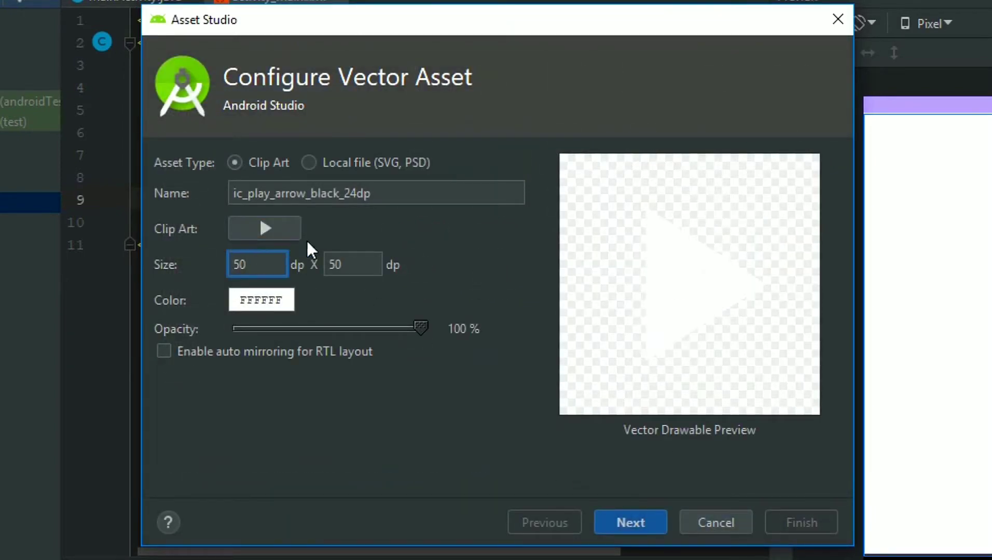
double_click(396, 194)
text(pl)
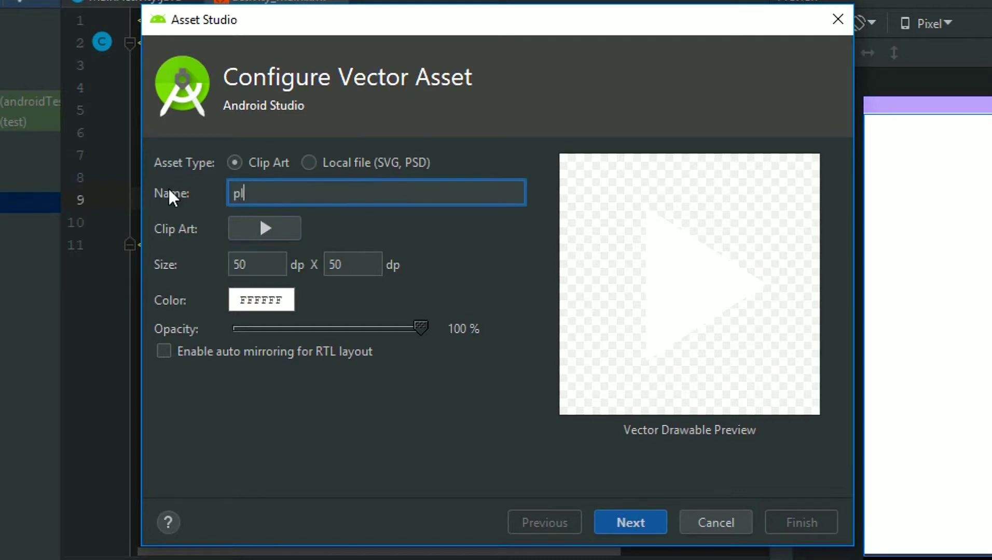
text(ay)
click(641, 525)
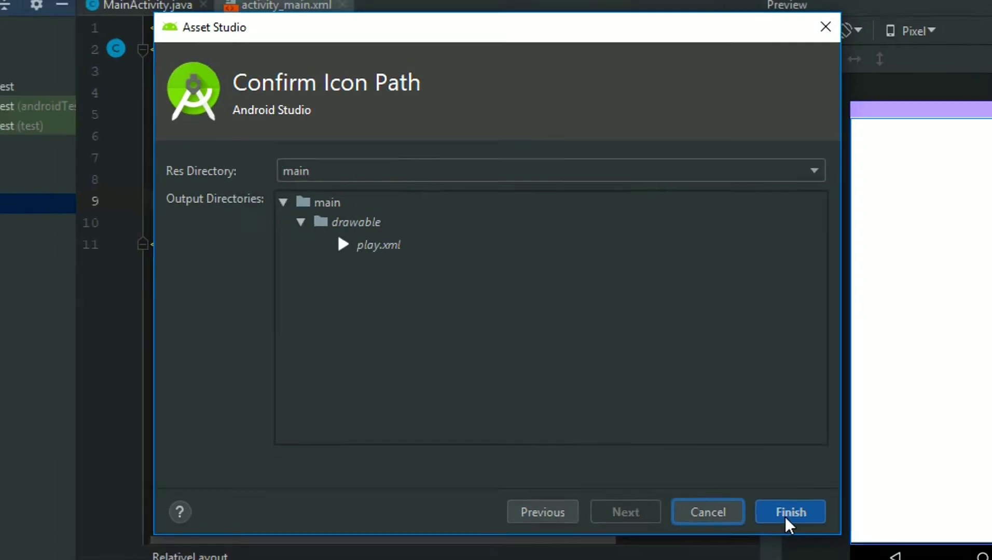
click(775, 506)
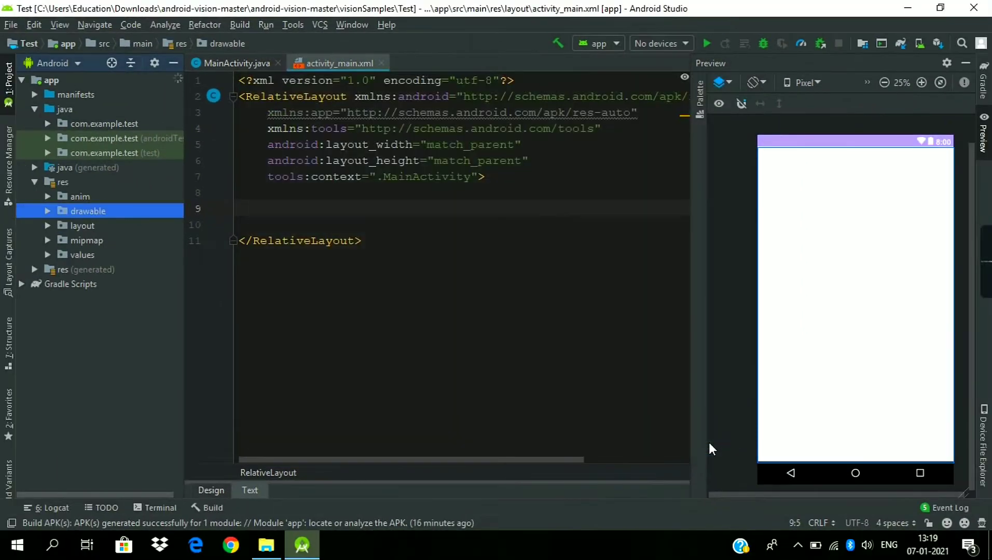
Start a new vector asset and pick the pause clip art via a 'pau' search
right_click(97, 215)
mouse_move(155, 93)
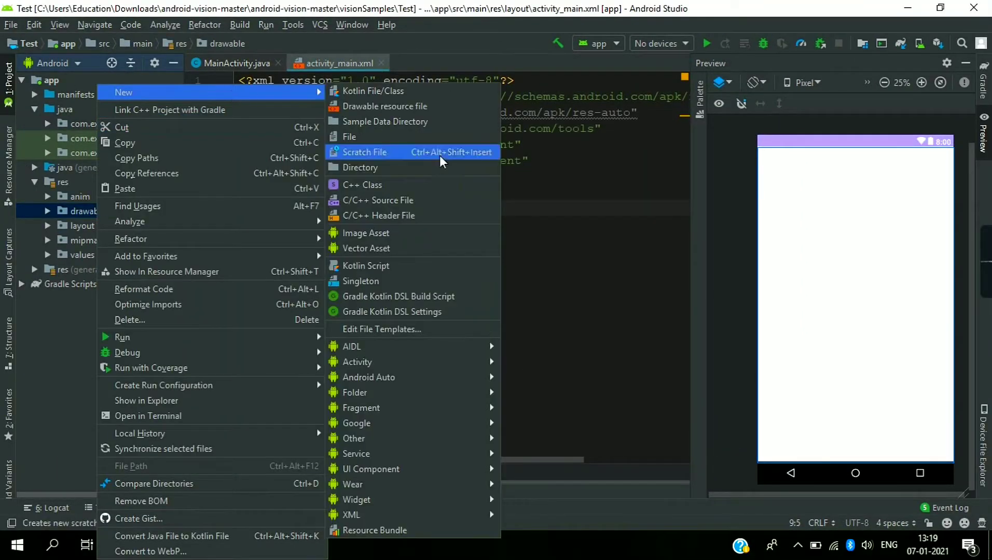
click(432, 249)
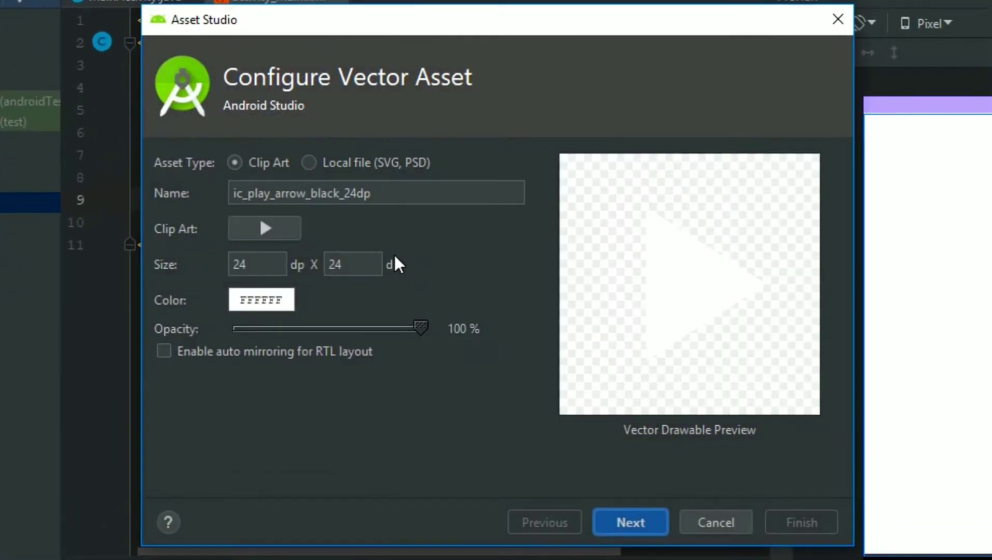
click(269, 230)
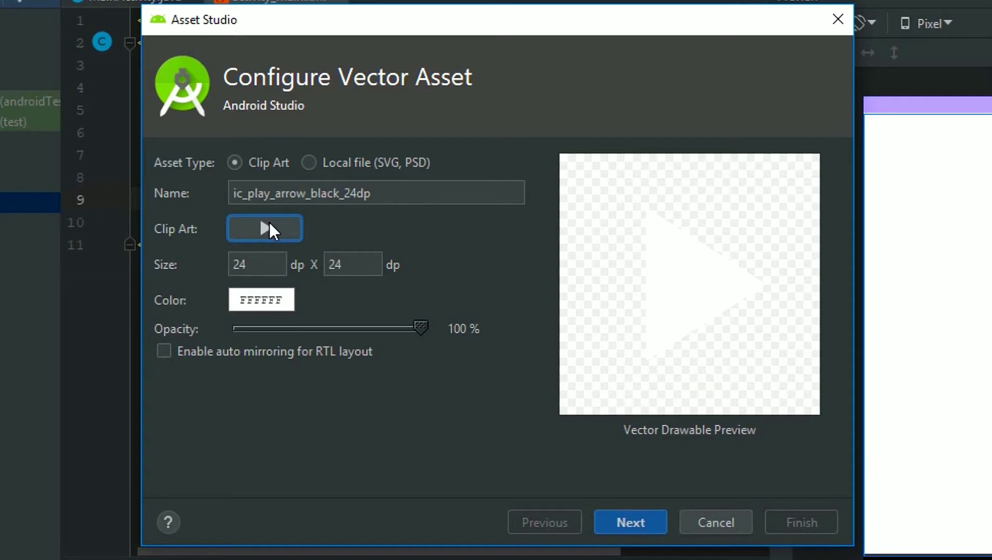
click(268, 222)
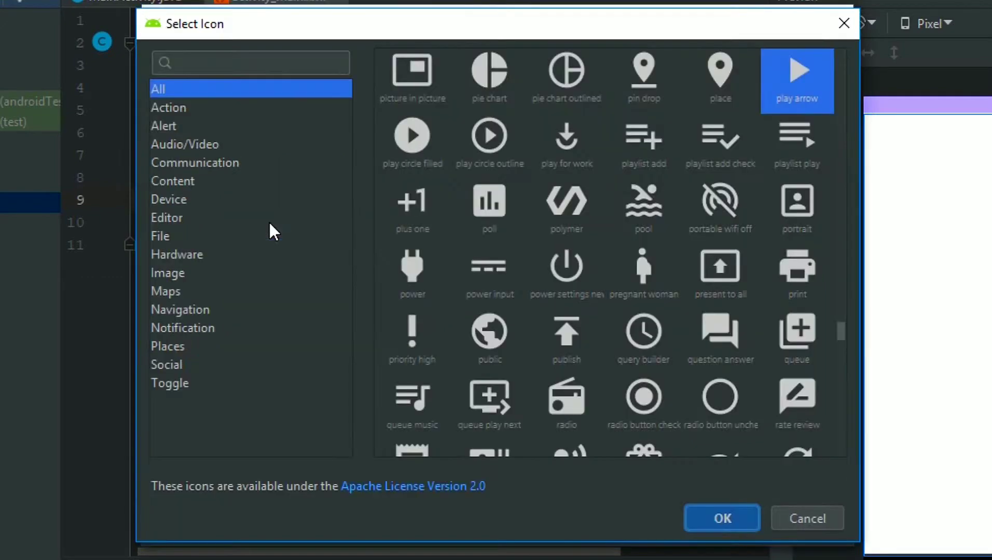
click(250, 52)
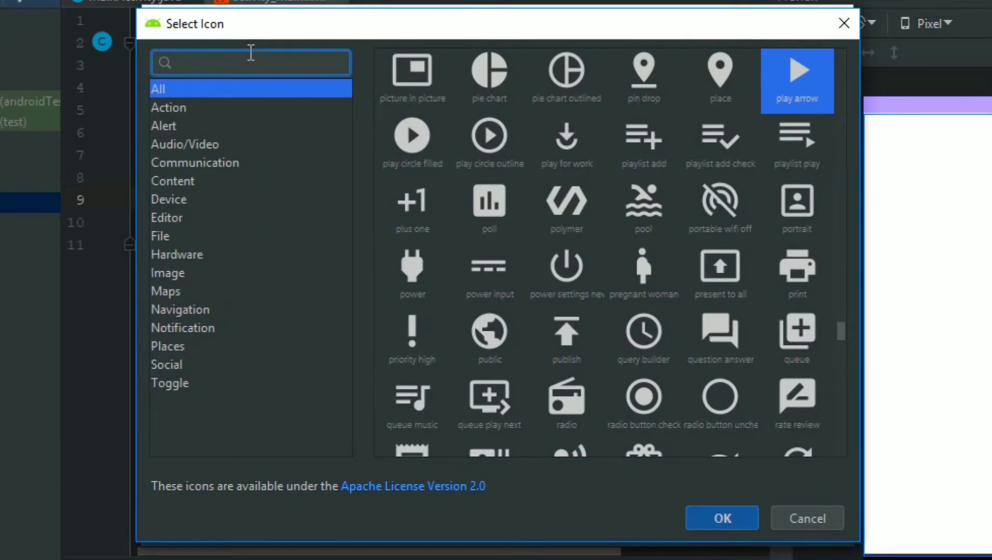
text(pau)
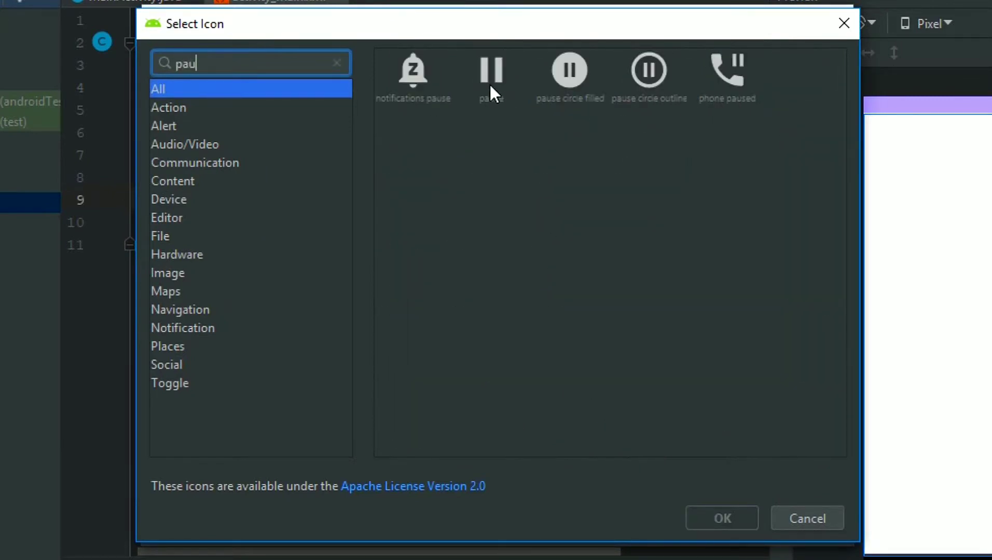
click(491, 80)
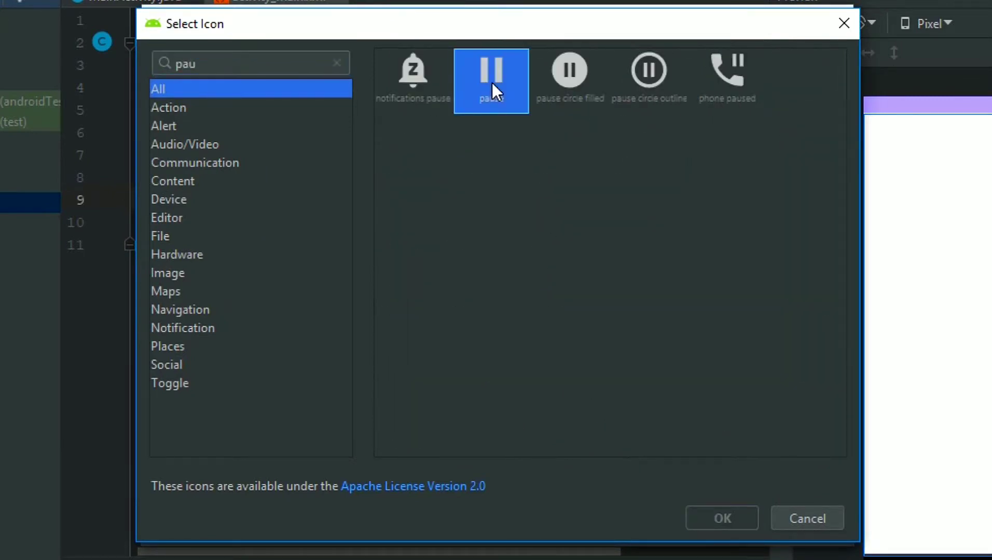
click(714, 521)
Set size 50 dp, name the asset pause, and generate pause.xml
click(258, 269)
double_click(258, 269)
text(50)
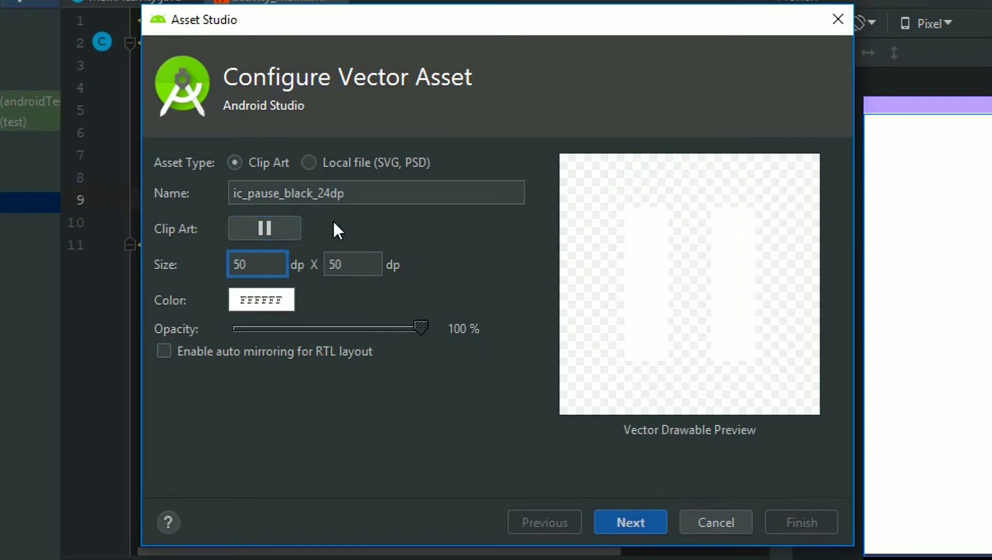
double_click(380, 186)
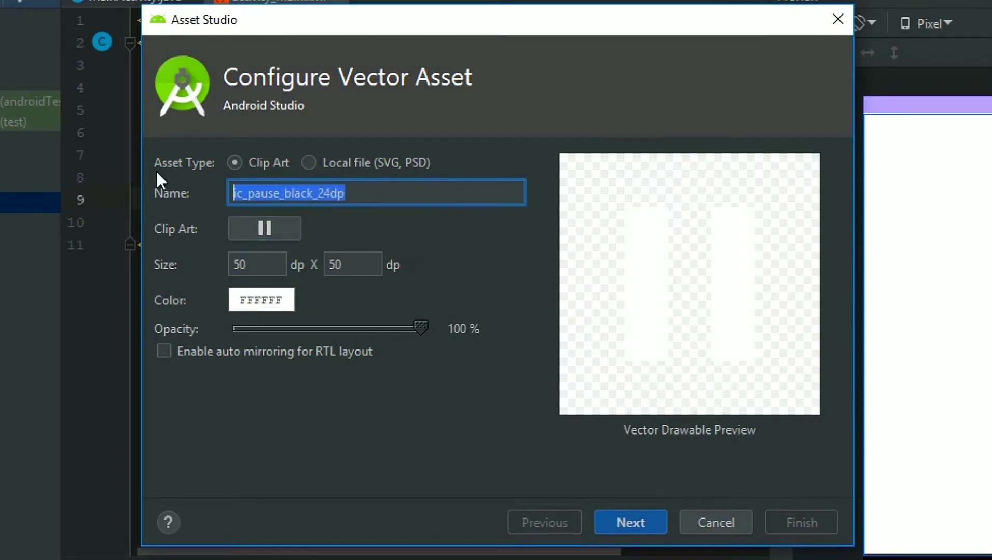
text(pause)
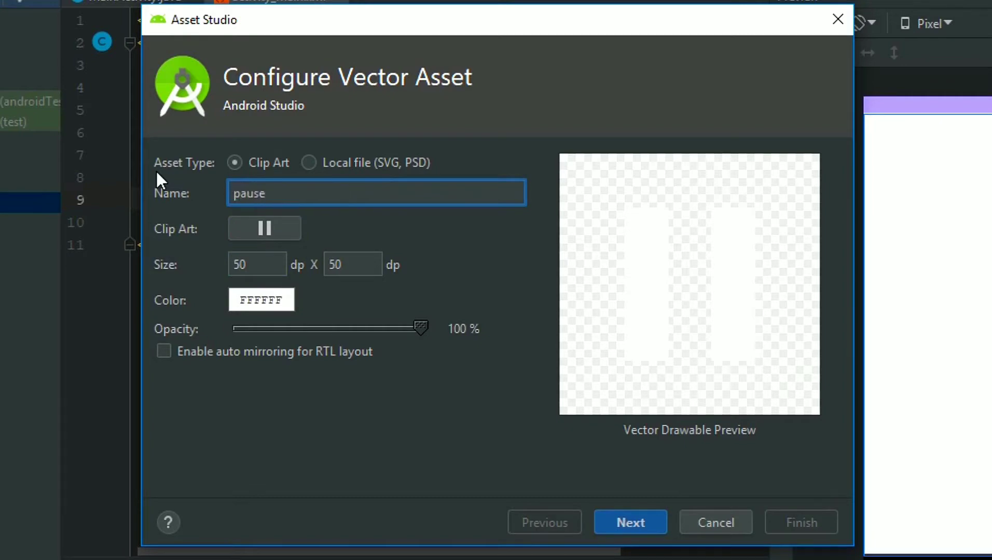
click(621, 518)
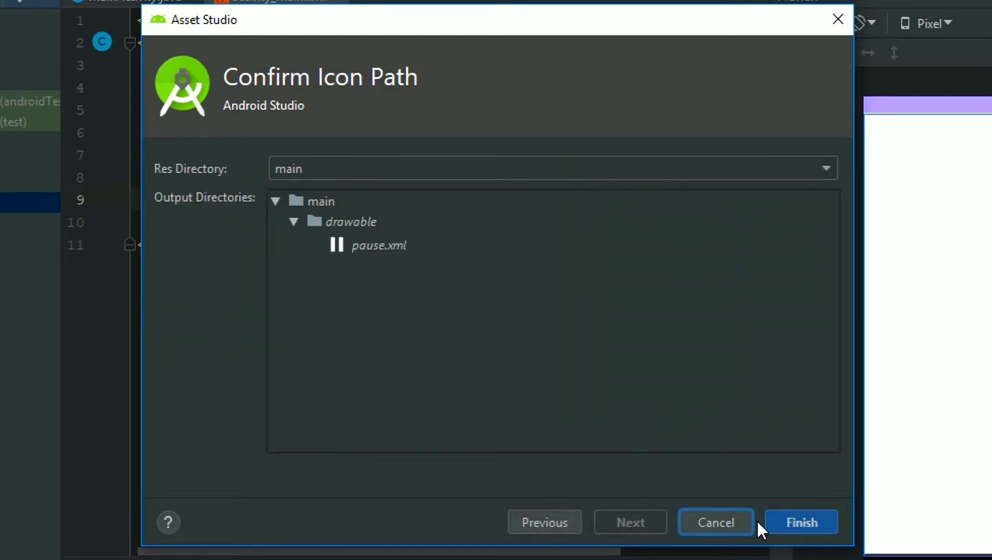
click(807, 516)
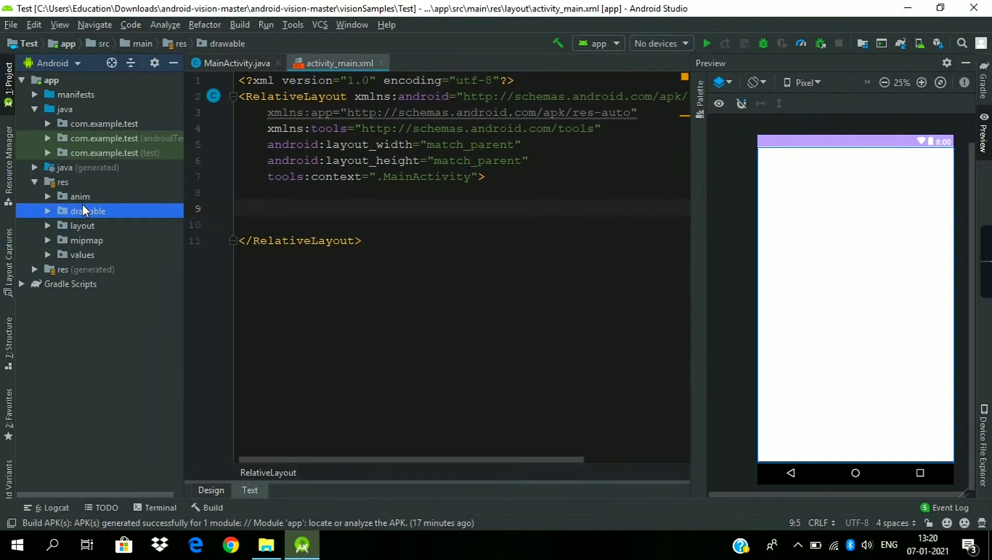
Start a new vector asset in drawable and clear its default name
right_click(82, 203)
mouse_move(109, 92)
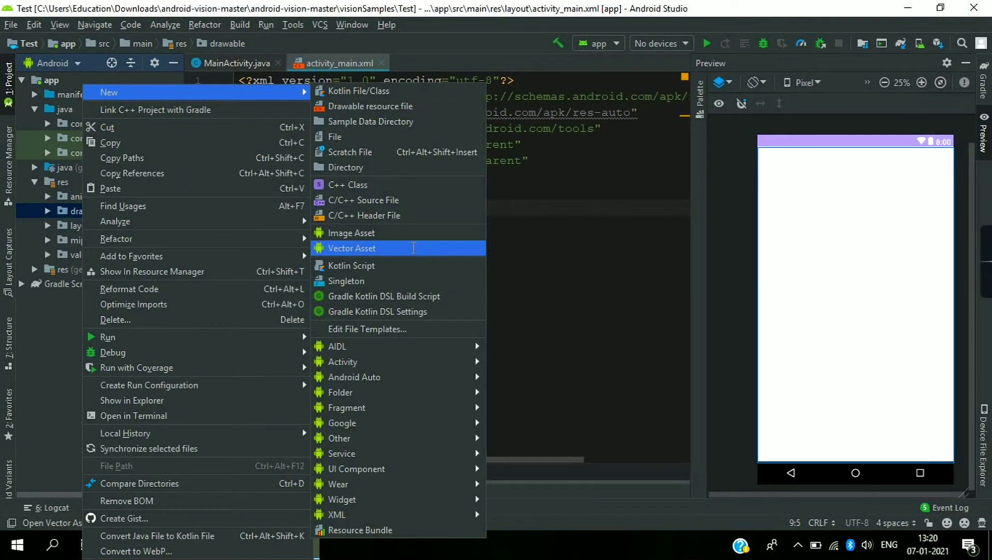
click(412, 247)
click(355, 193)
mouse_move(317, 193)
mouse_down()
mouse_move(344, 194)
mouse_move(231, 193)
mouse_up()
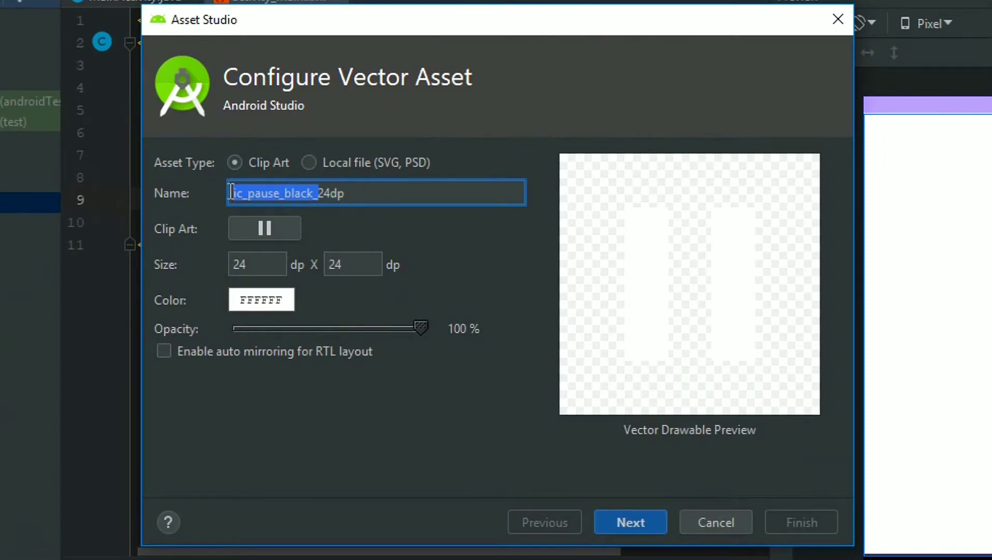
key(Delete)
key(Delete)
key(Delete)
key(Delete)
key(Delete)
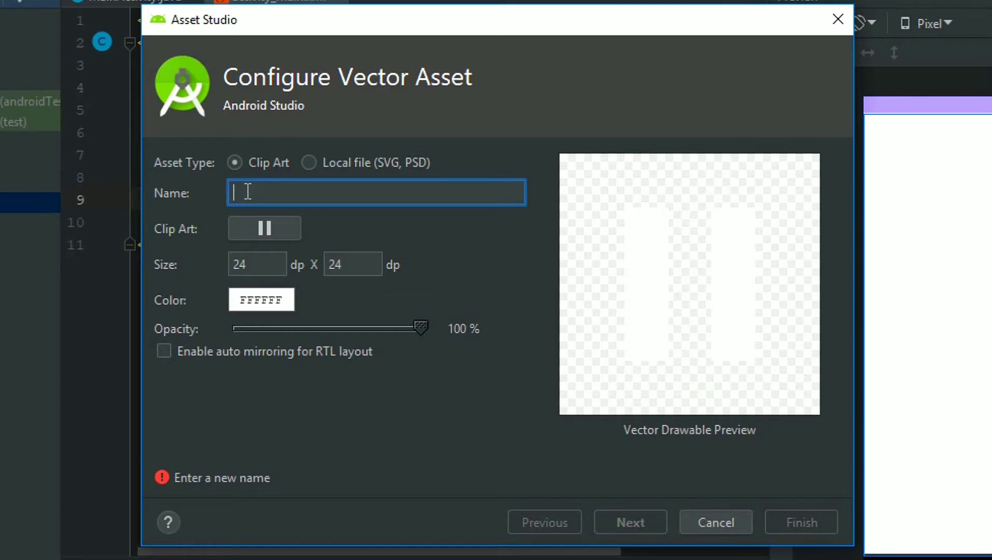
text(stop)
Search clip art for 'sto' and pick the stop icon
click(257, 225)
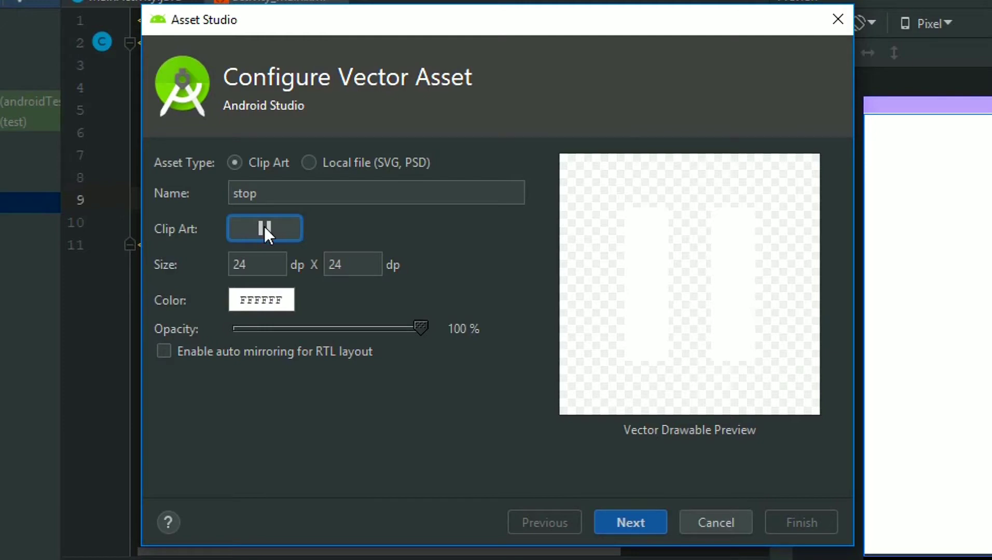
click(264, 226)
click(240, 62)
text(sto)
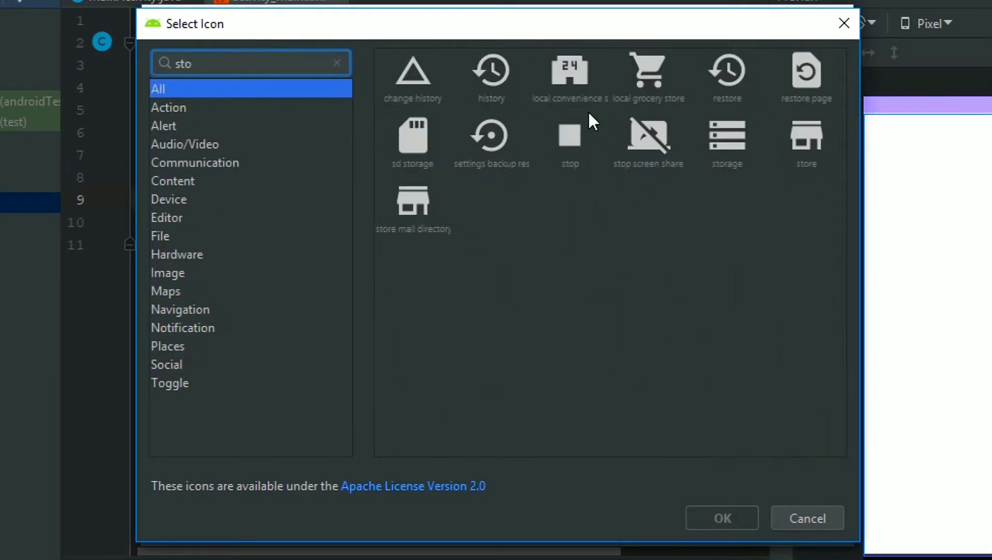
click(568, 143)
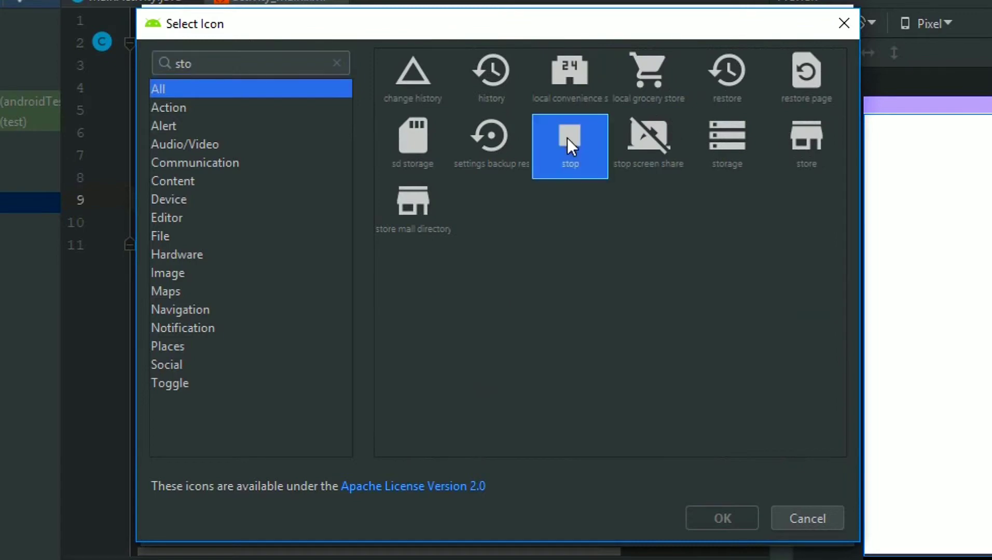
click(714, 518)
Set size 50 dp, name the asset stop, and generate stop.xml
double_click(252, 262)
text(50)
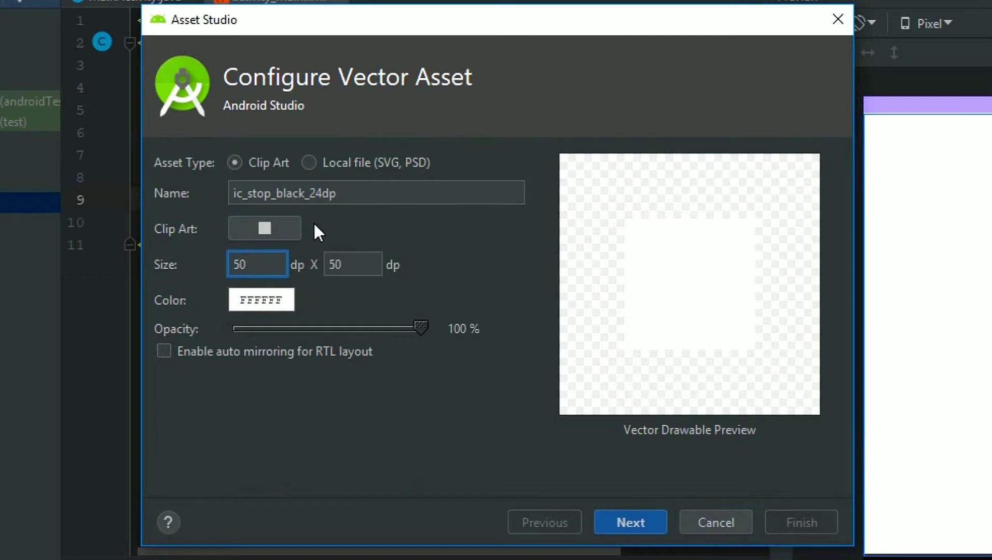
drag(357, 194, 169, 194)
text(st)
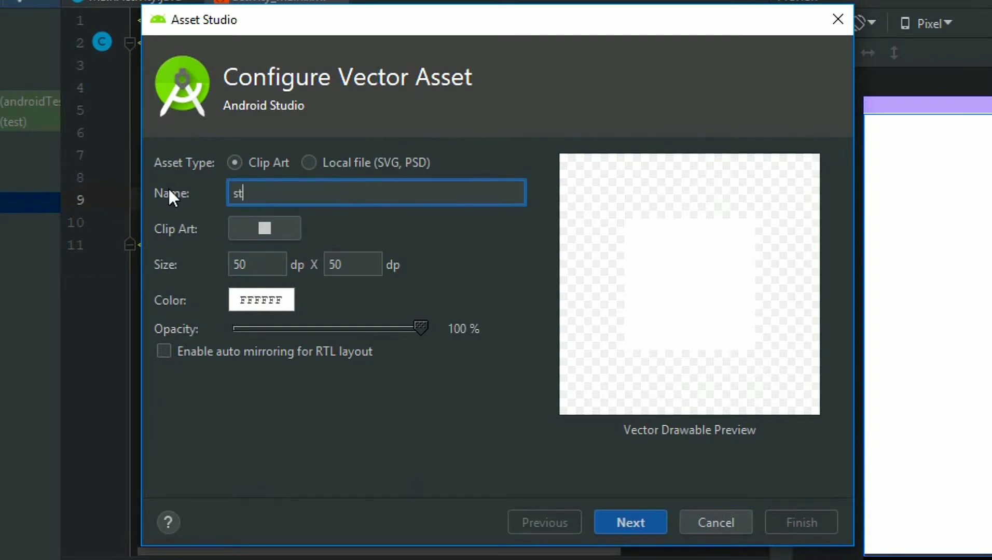
text(op)
click(630, 523)
click(802, 523)
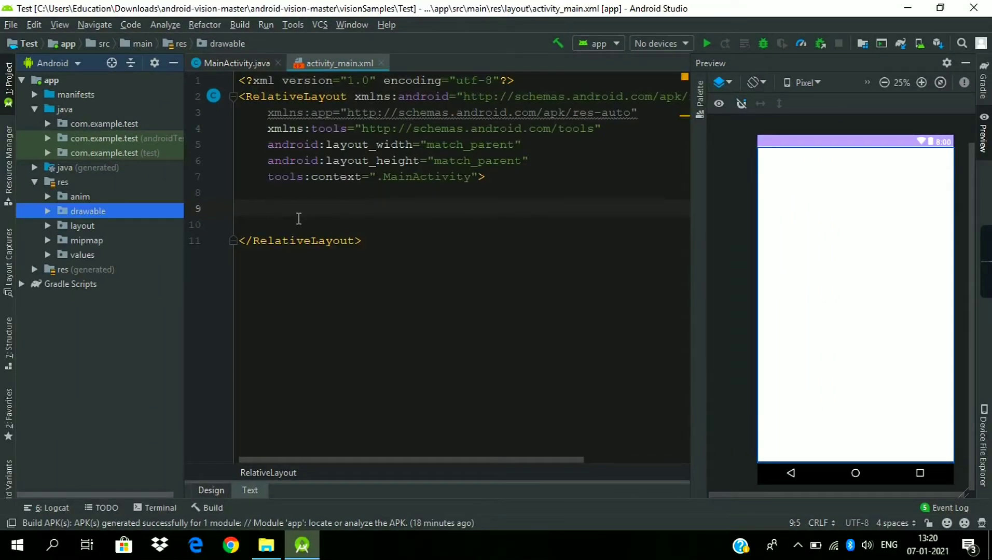
Create a drawable resource file named circle in the drawable folder
right_click(74, 206)
mouse_move(187, 93)
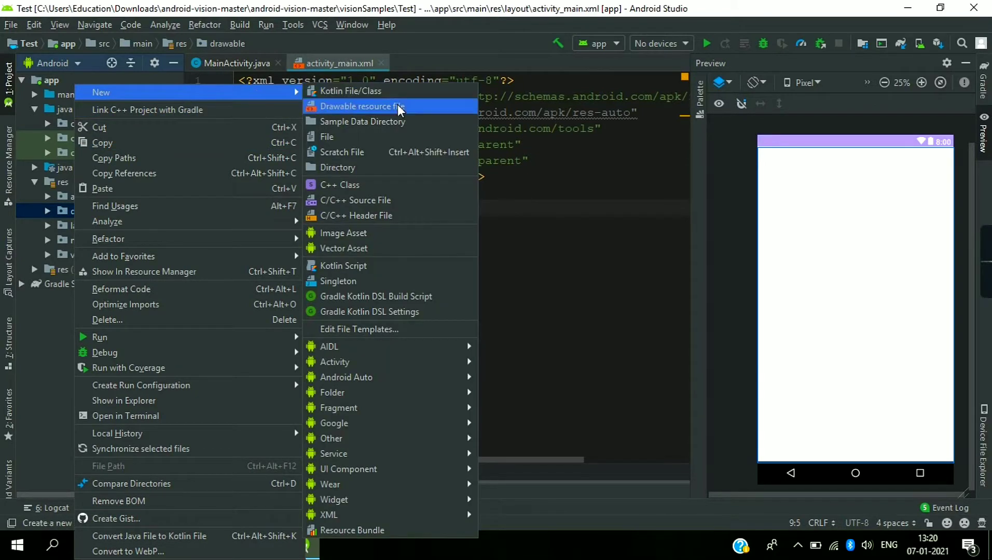
click(401, 107)
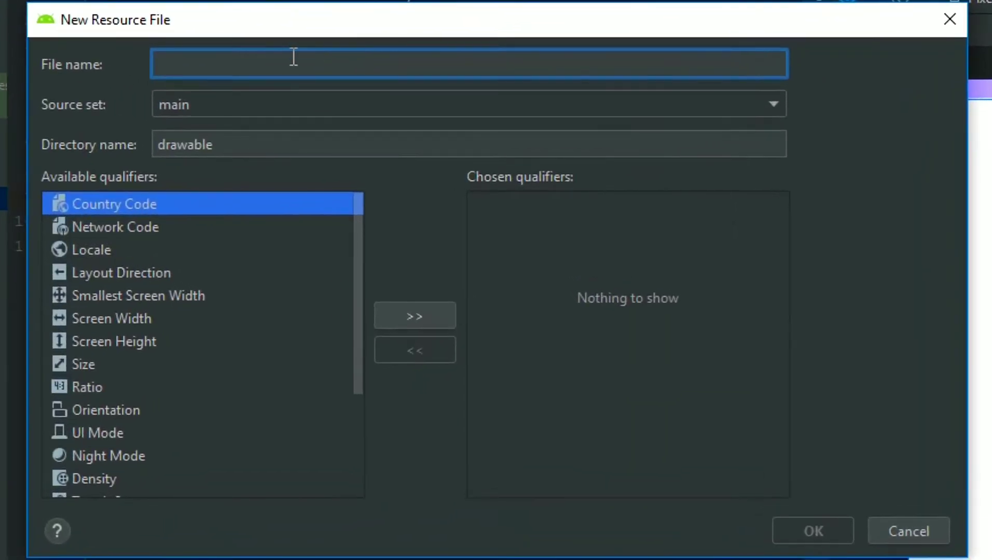
text(circle)
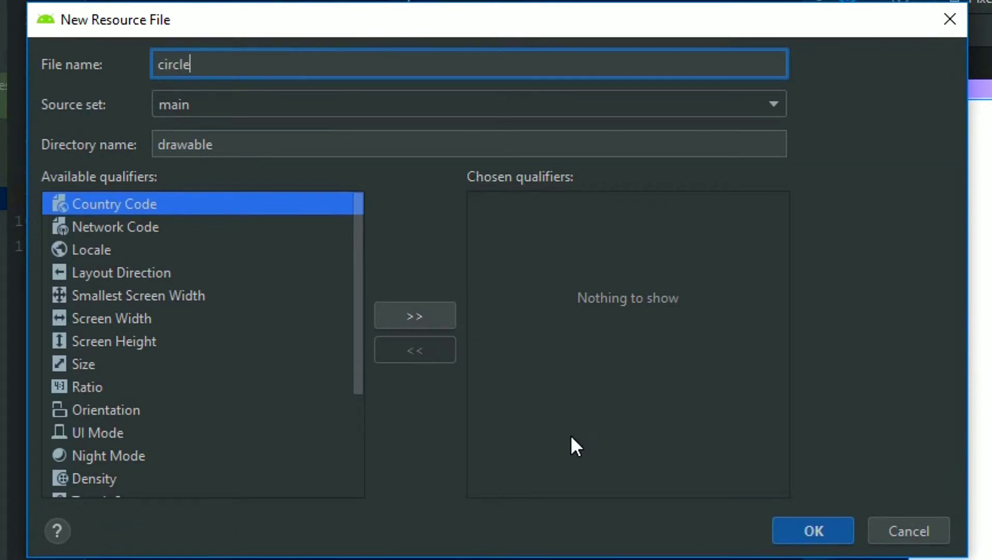
click(811, 539)
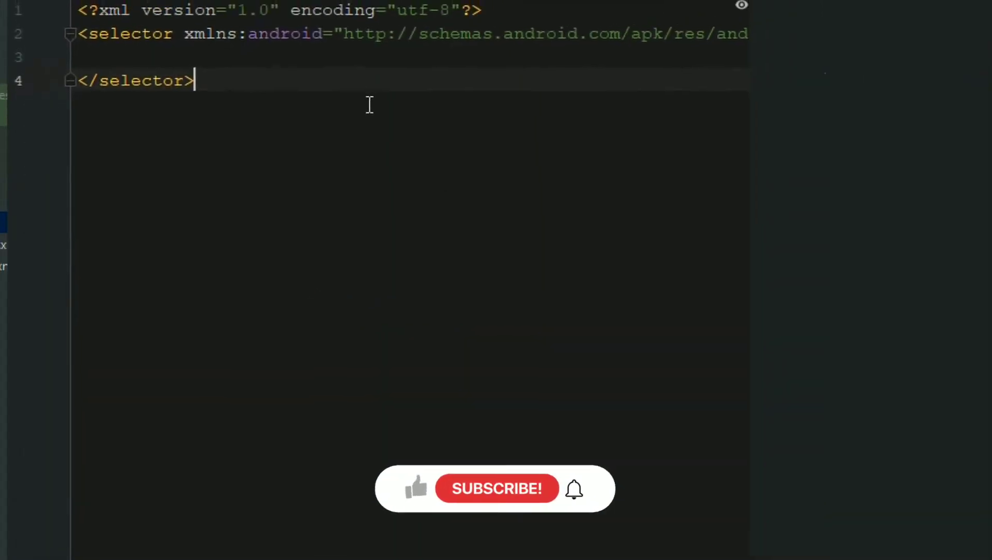
click(153, 60)
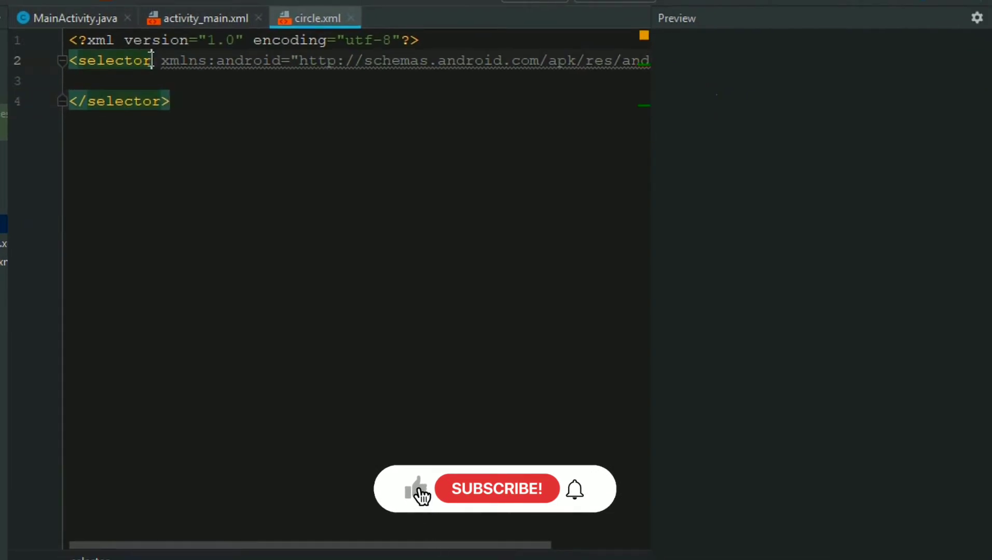
double_click(152, 61)
text(shape)
key(Down)
key(Return)
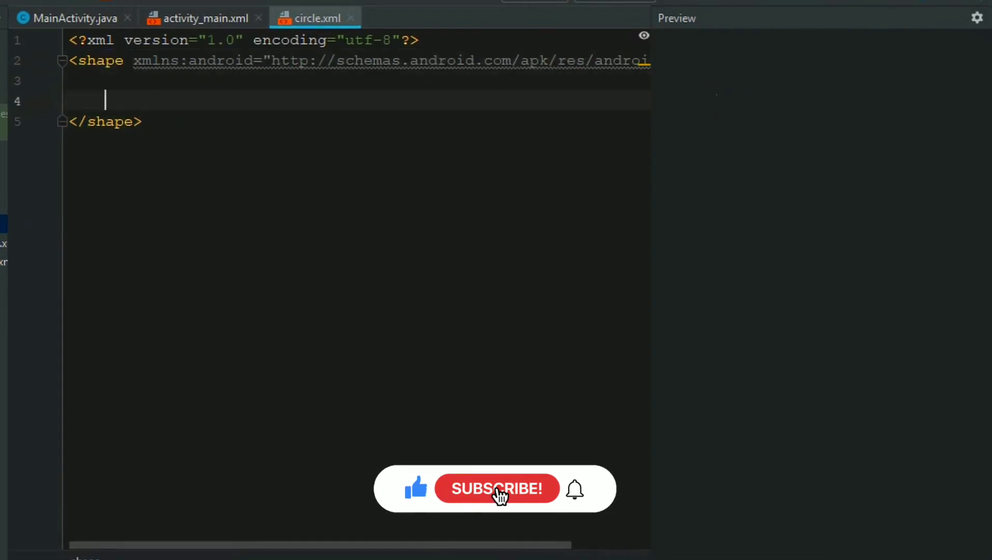
key(Return)
key(Up)
text(<so)
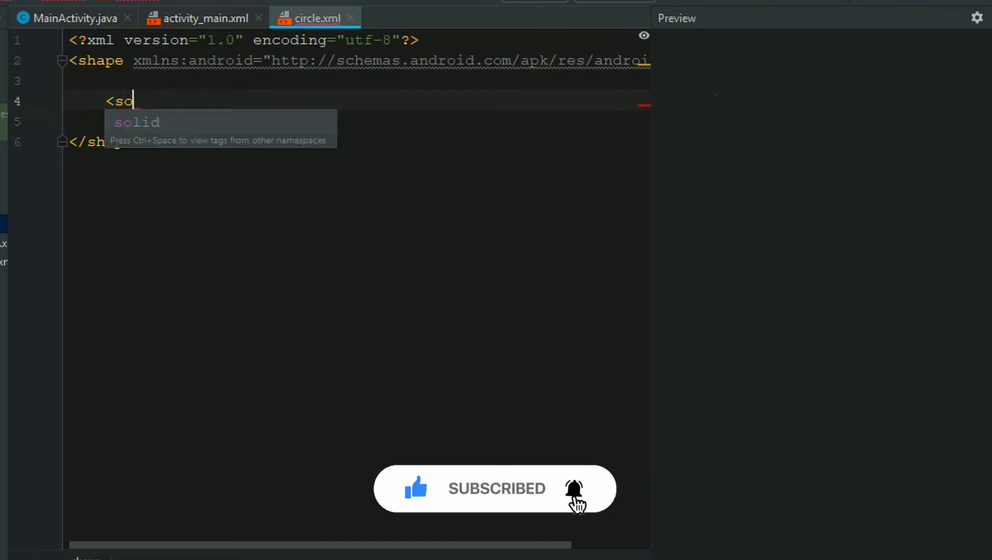
text(l)
key(Return)
key(Return)
text(col)
key(Return)
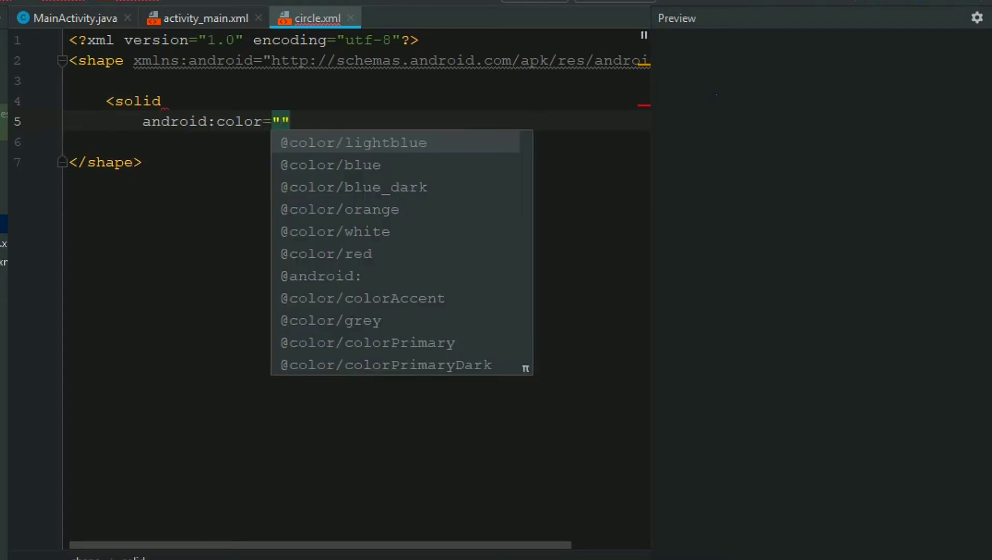
text(bl)
key(Return)
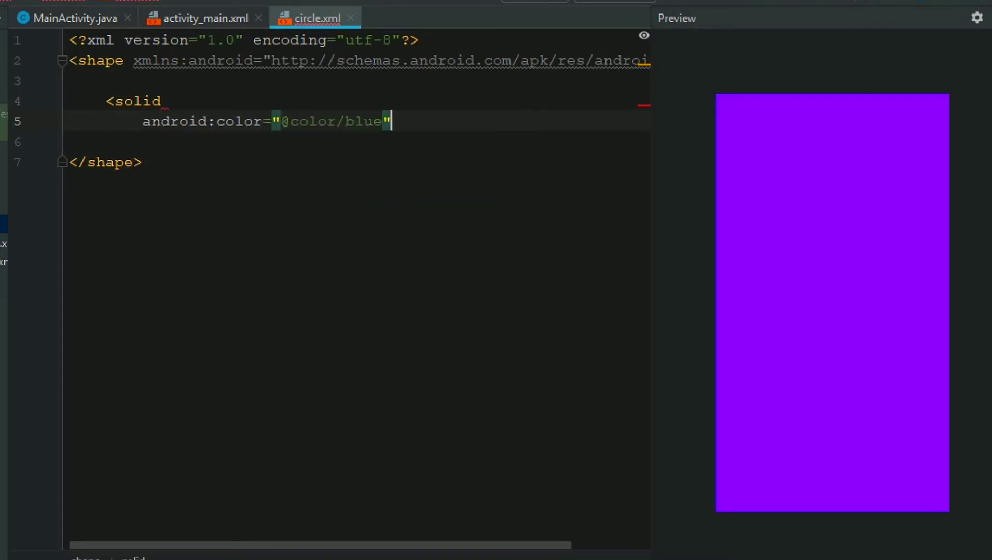
text(/>)
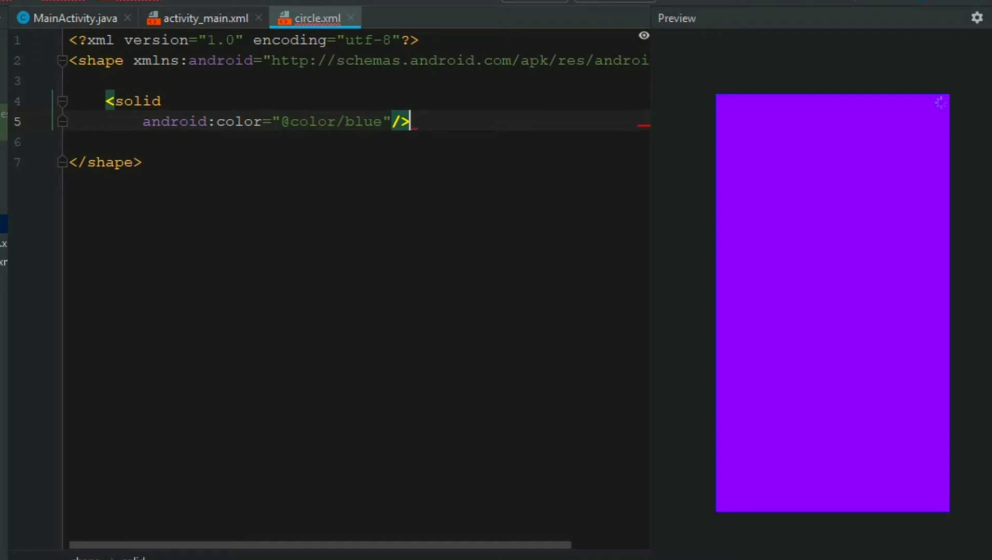
Add a size tag with 200dp height and 200dp width
key(Return)
text(<si)
key(Return)
key(Return)
text(hei)
key(Return)
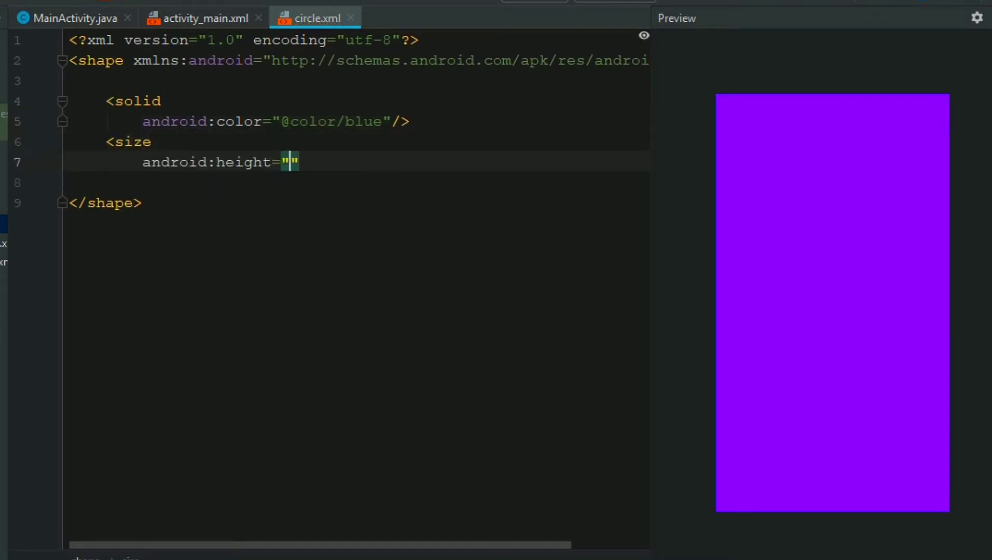
text(200dp)
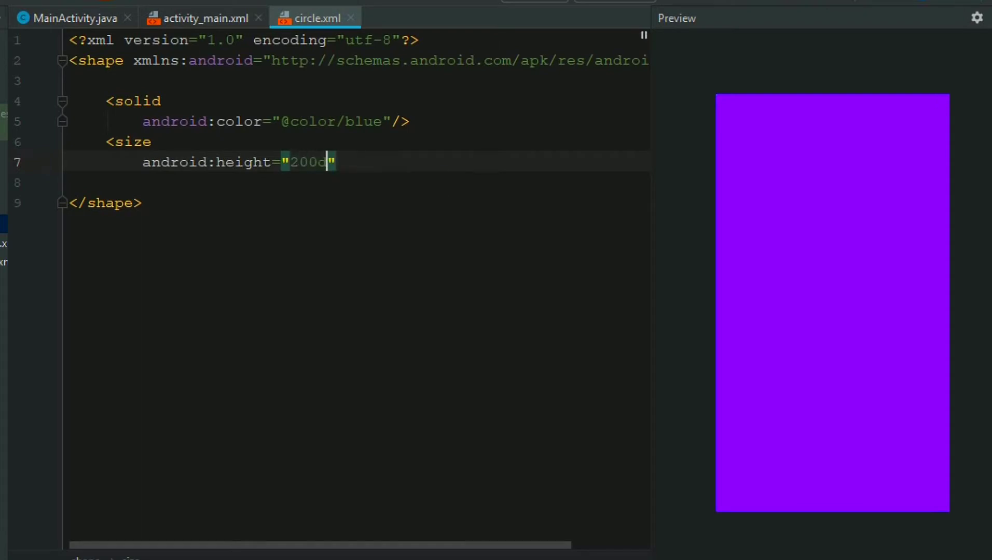
key(Right)
key(Return)
text(wid)
key(Return)
text(200)
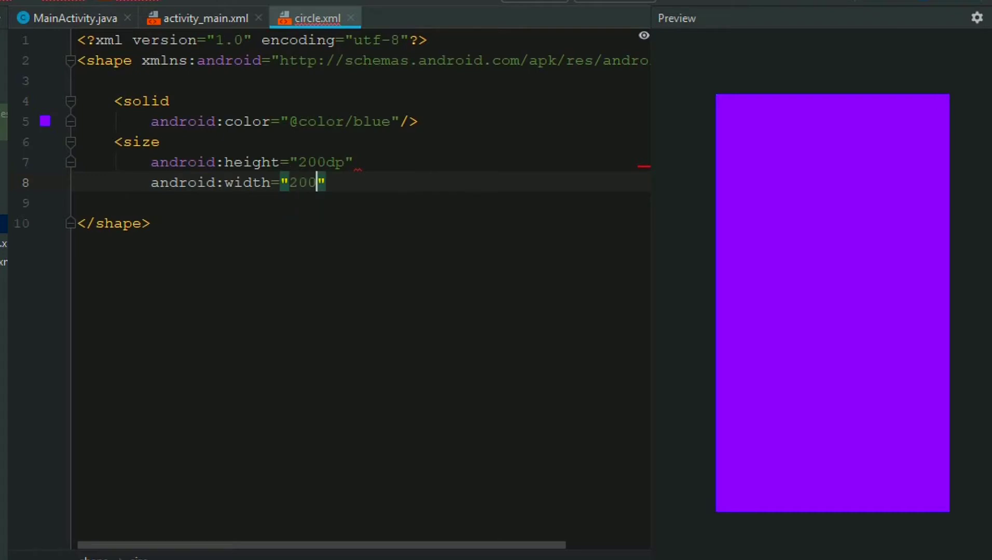
text(dp"/>)
key(Return)
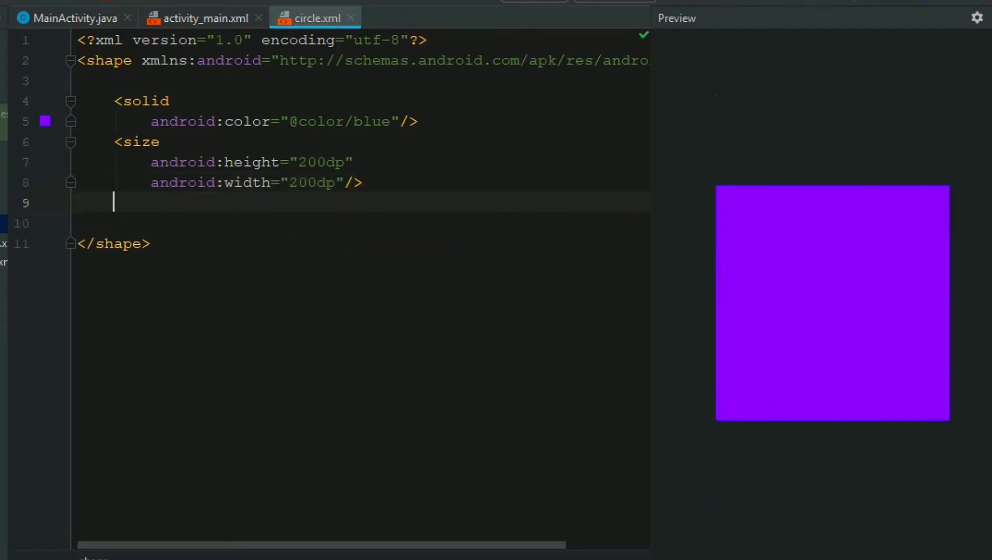
text(<)
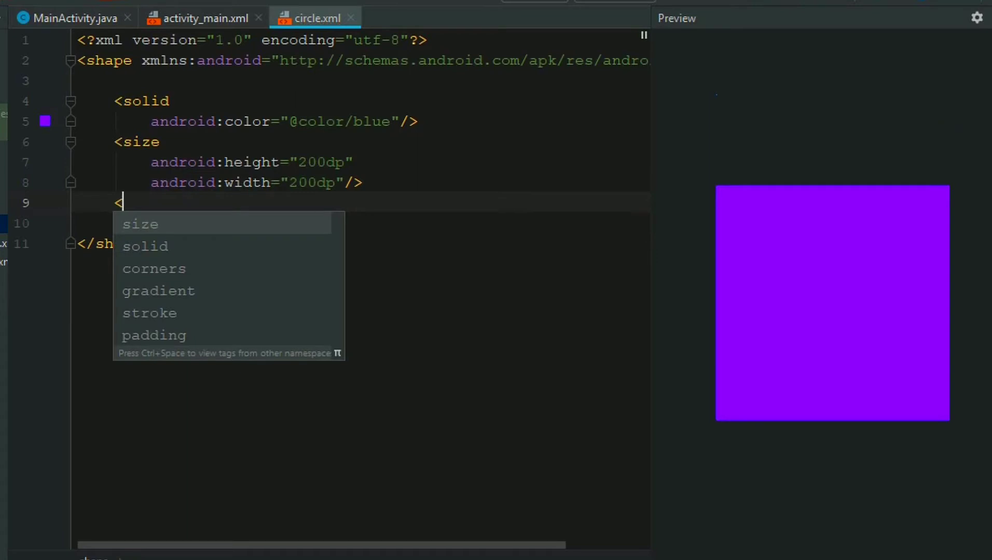
text(str)
key(Return)
key(Return)
text(col)
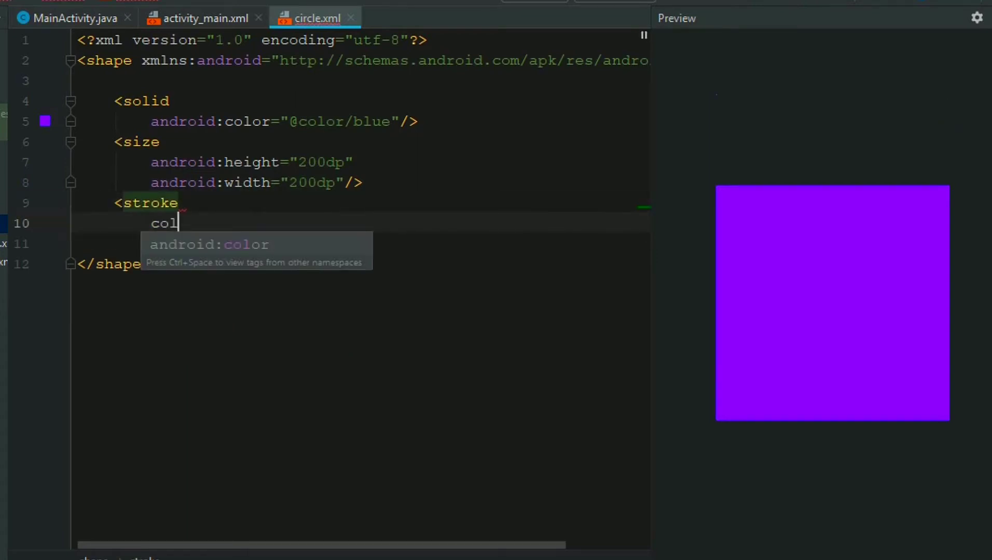
key(Return)
text(bl)
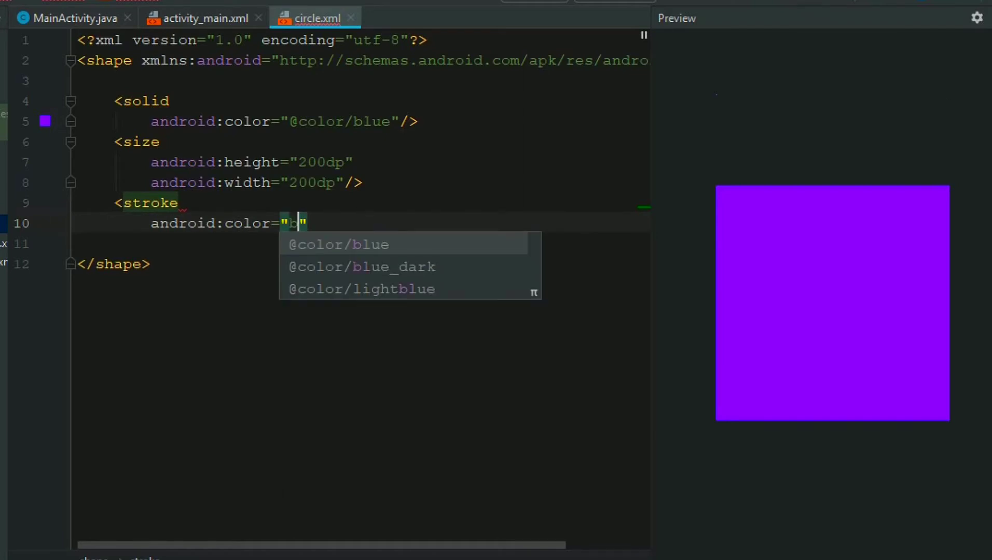
key(Down)
key(Return)
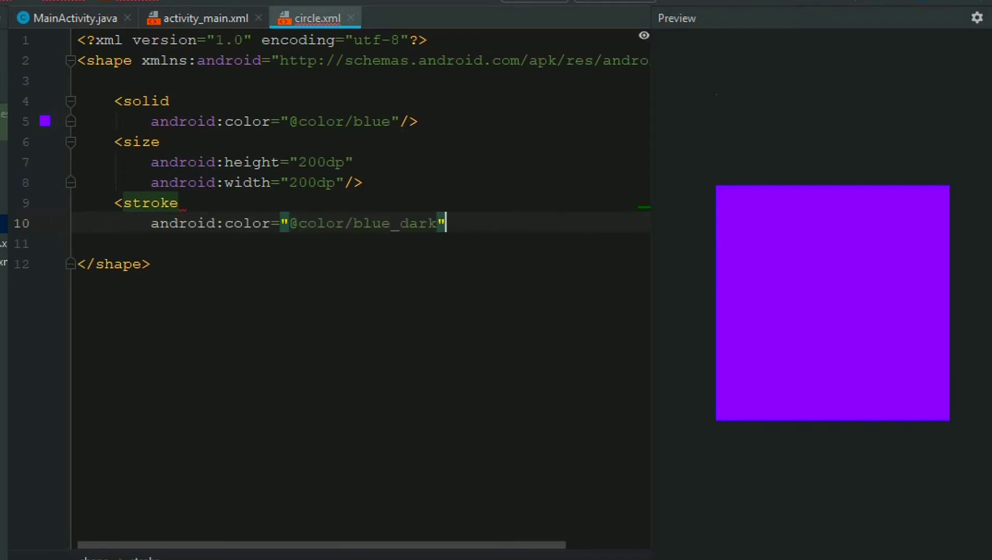
key(Return)
text(wid)
key(Return)
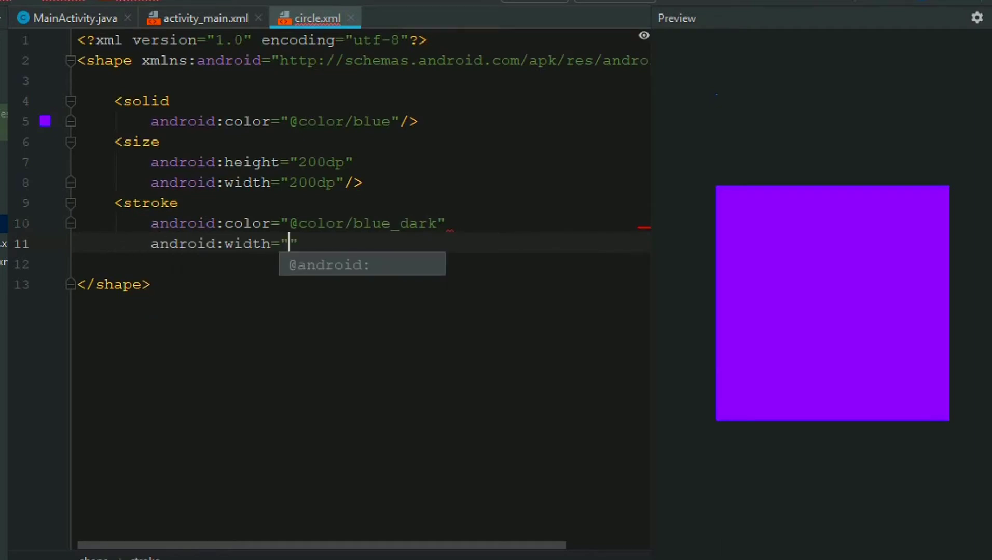
text(6)
key(Return)
key(Right)
text(/)
key(Return)
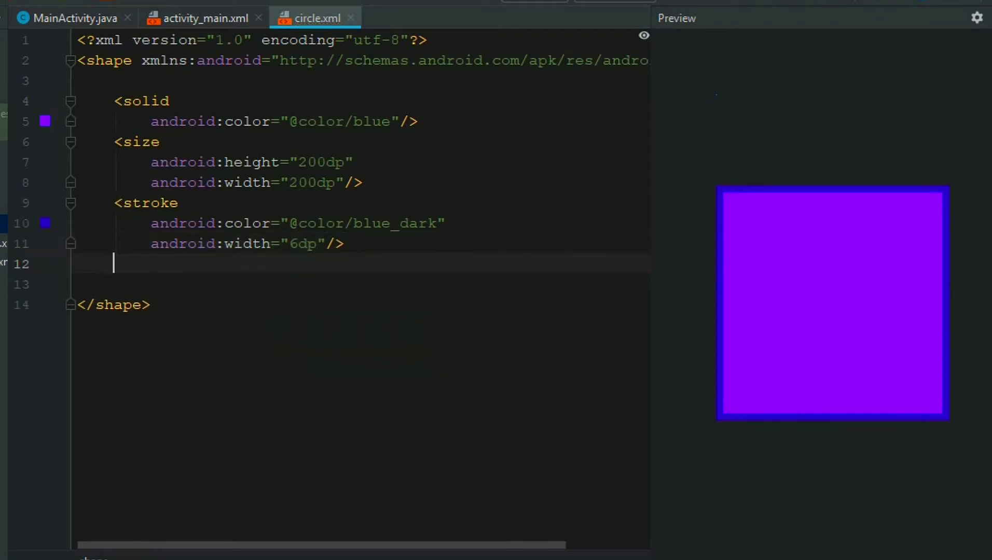
text(<co)
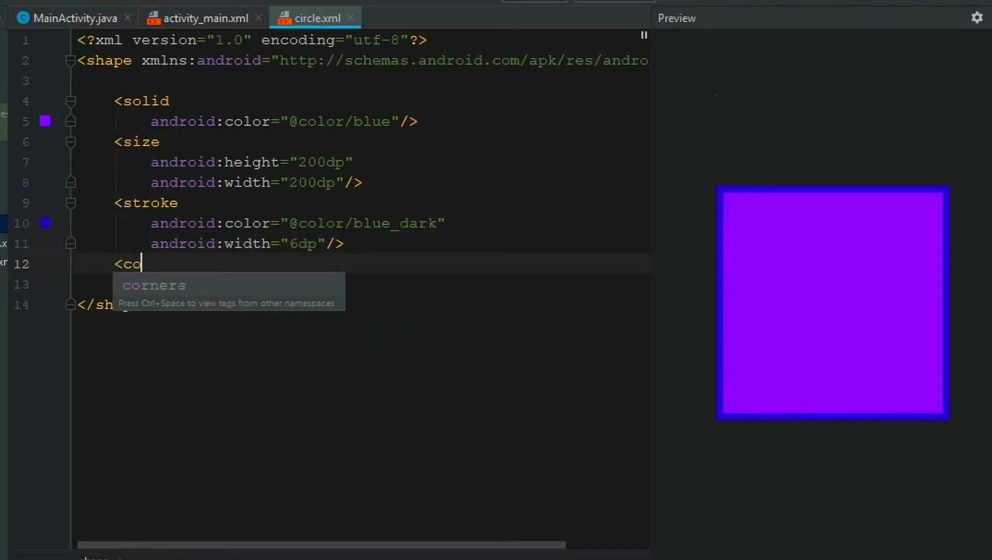
Add a corners tag with a 100dp radius
key(Return)
key(Return)
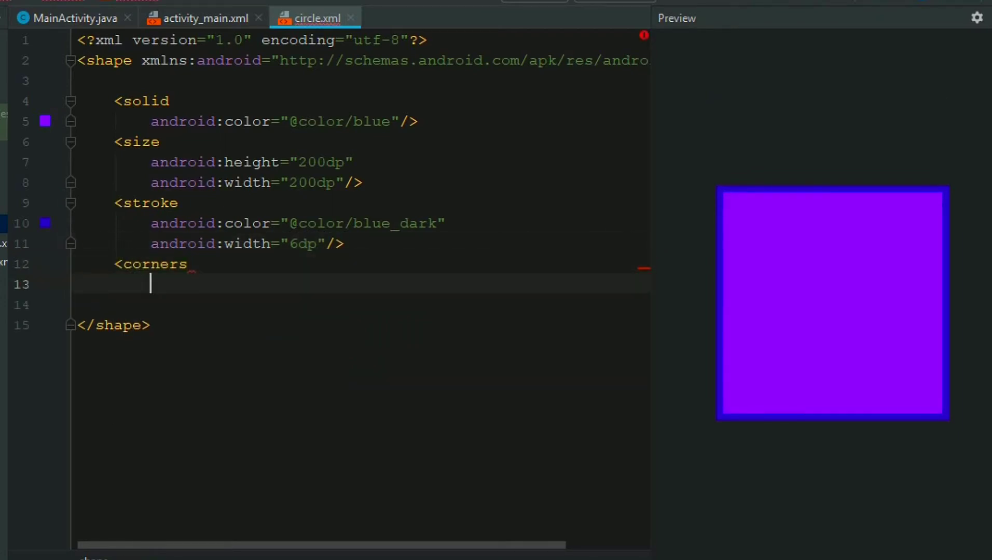
text(r)
key(Return)
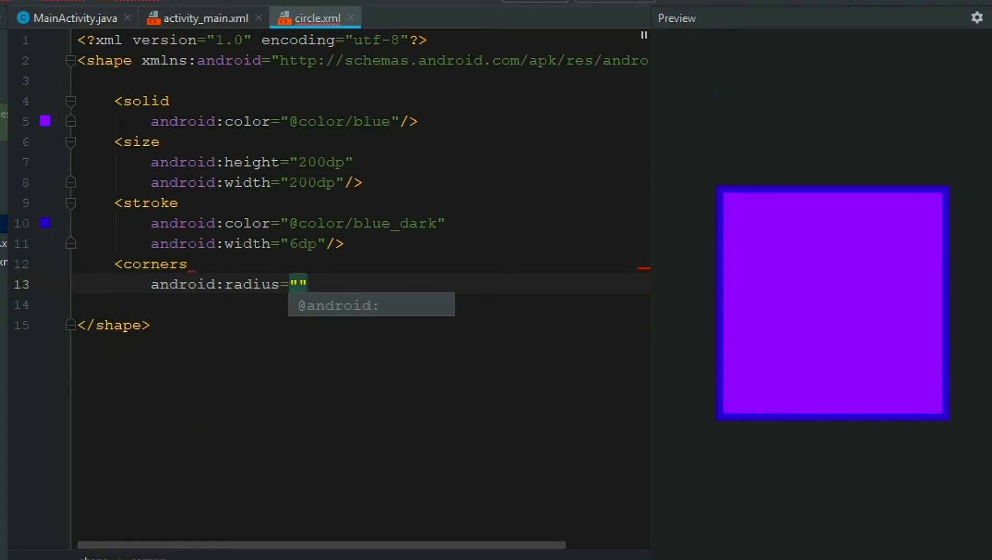
text(100)
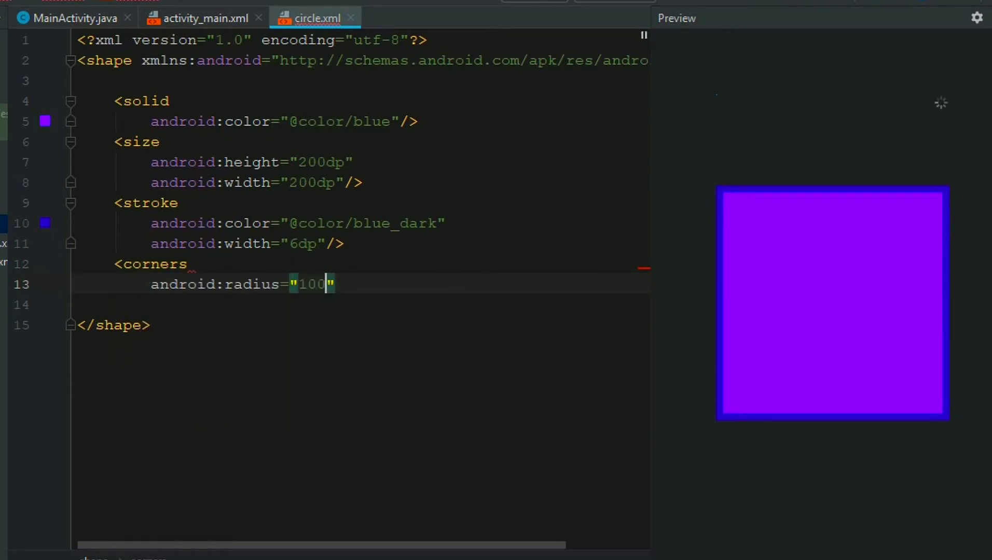
text(dp)
key(End)
text(/>)
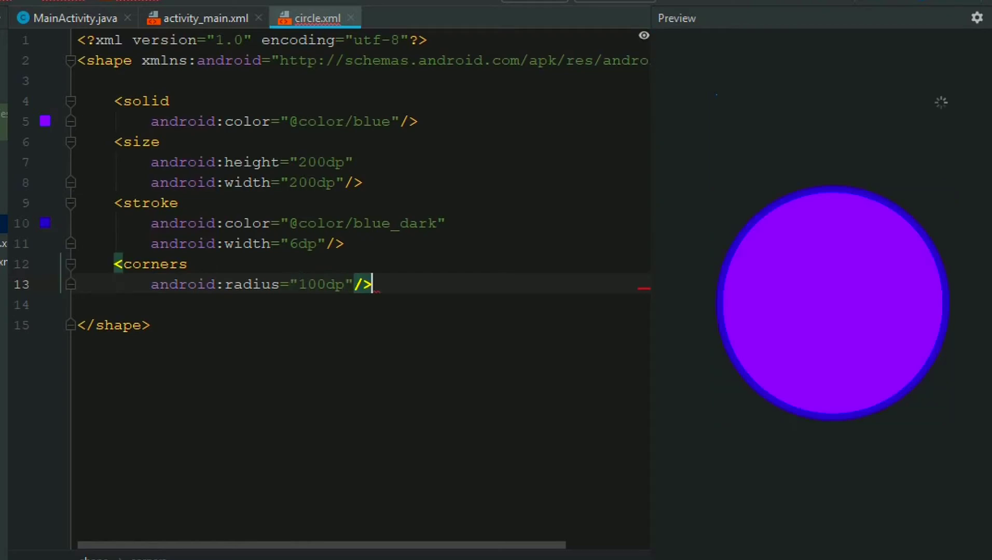
key(Up)
key(Up)
key(Up)
key(Up)
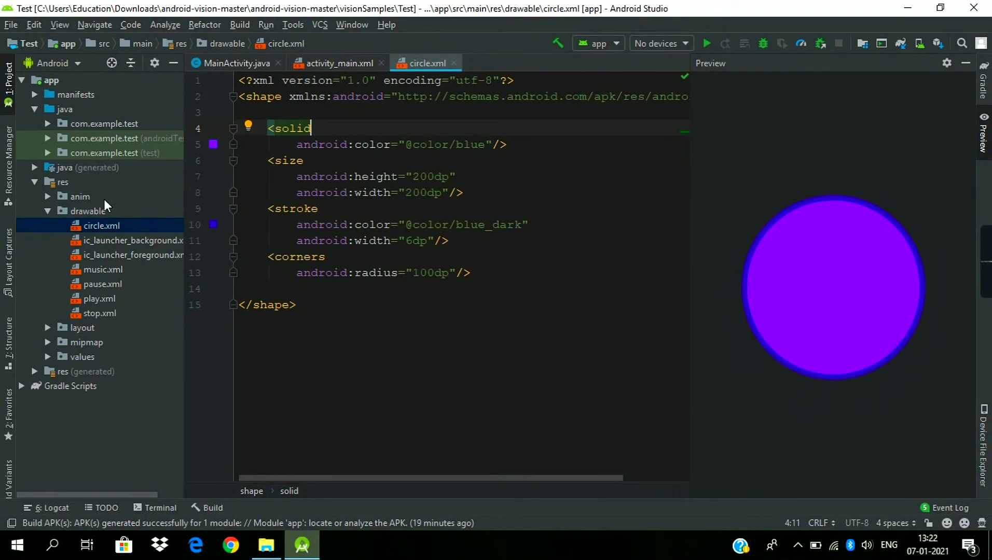
Create a drawable resource file named button_bg in the drawable folder
click(82, 209)
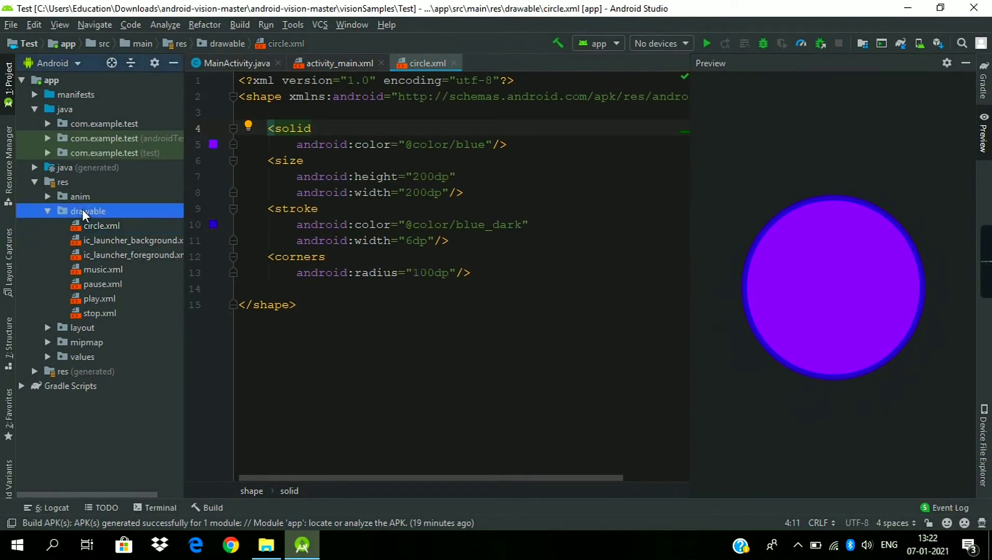
right_click(82, 209)
mouse_move(124, 93)
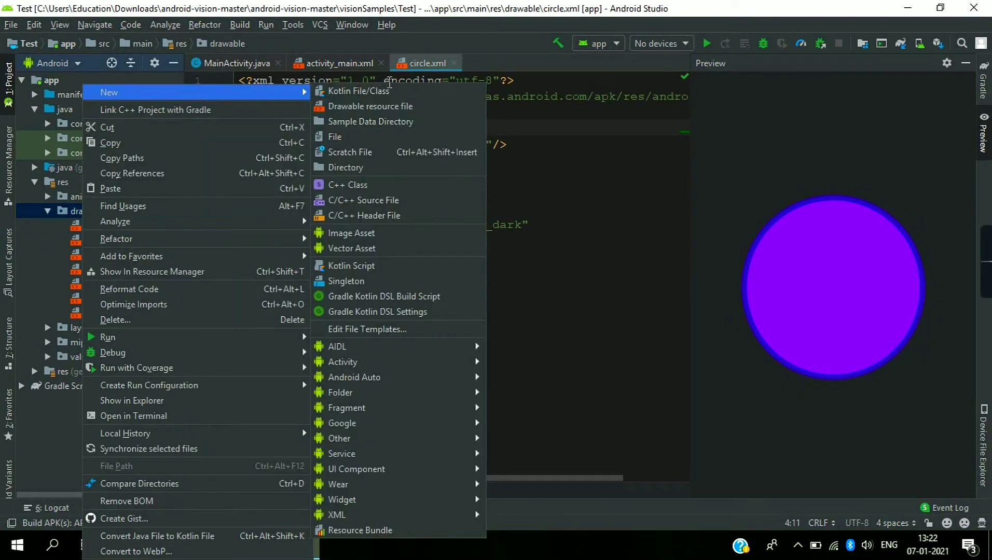
click(411, 109)
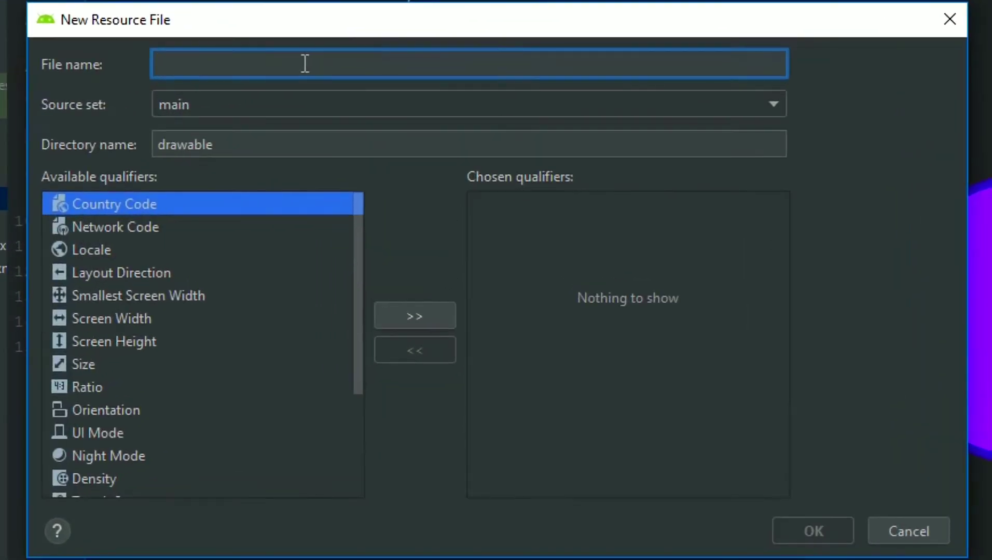
text(bu)
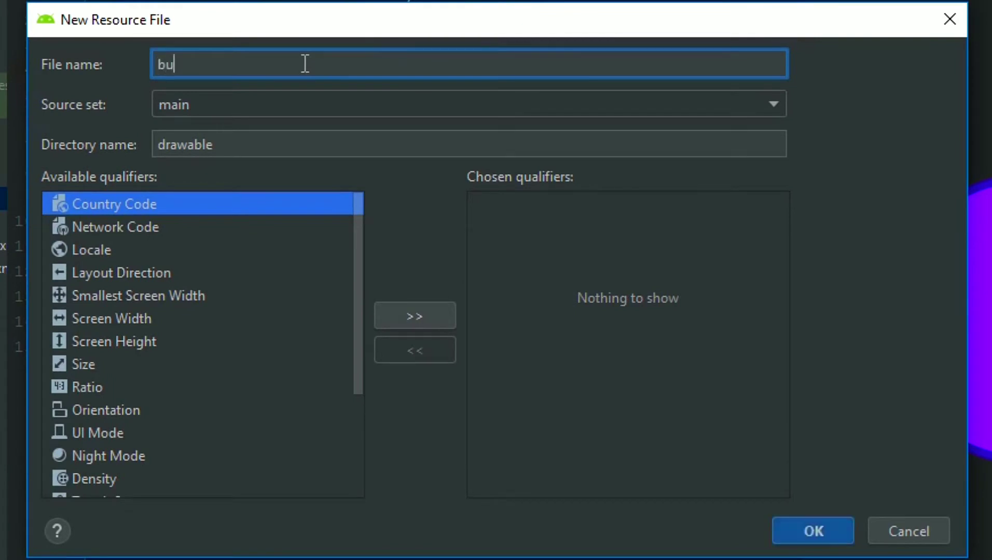
text(on_)
text(bg)
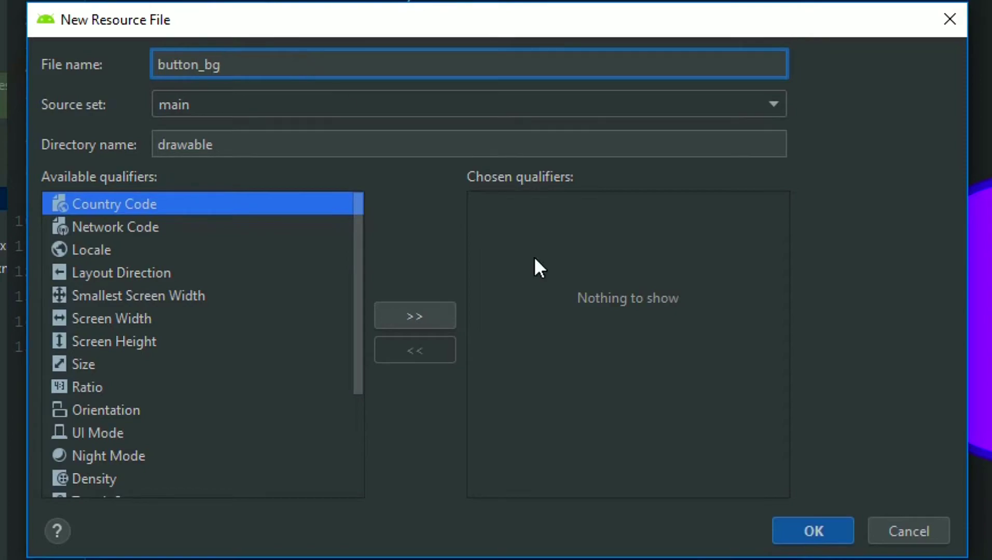
click(812, 531)
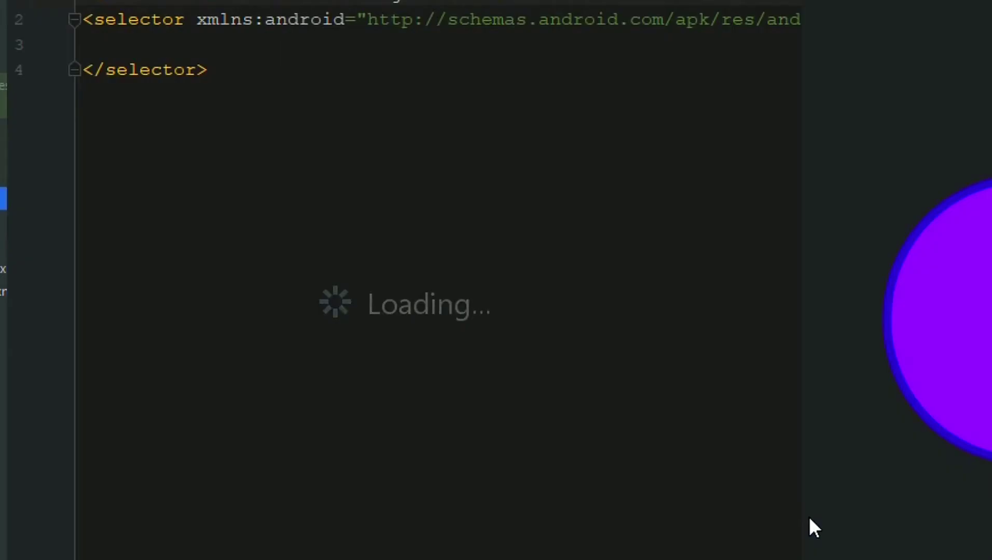
Change the root to a shape and give it an 80dp by 80dp size
drag(154, 62, 78, 62)
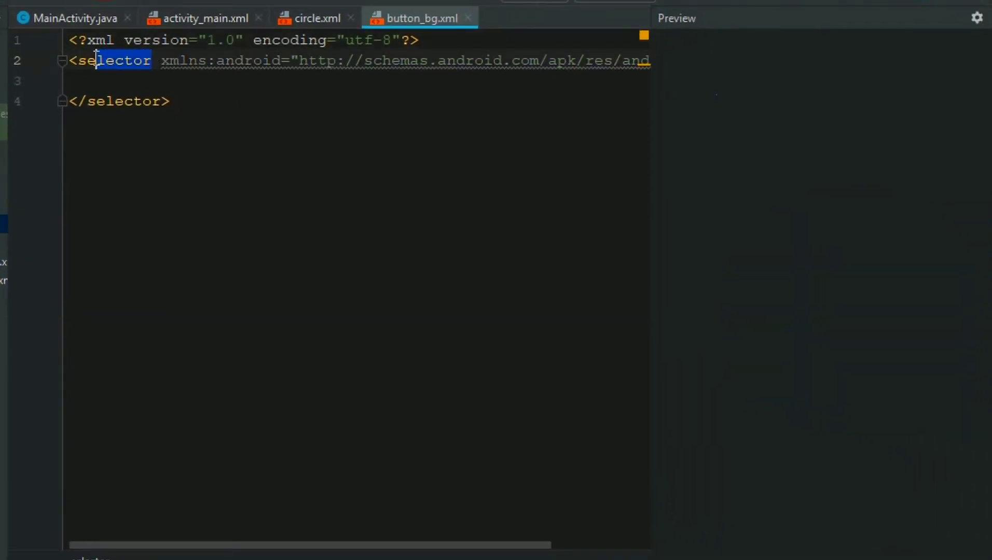
text(shap)
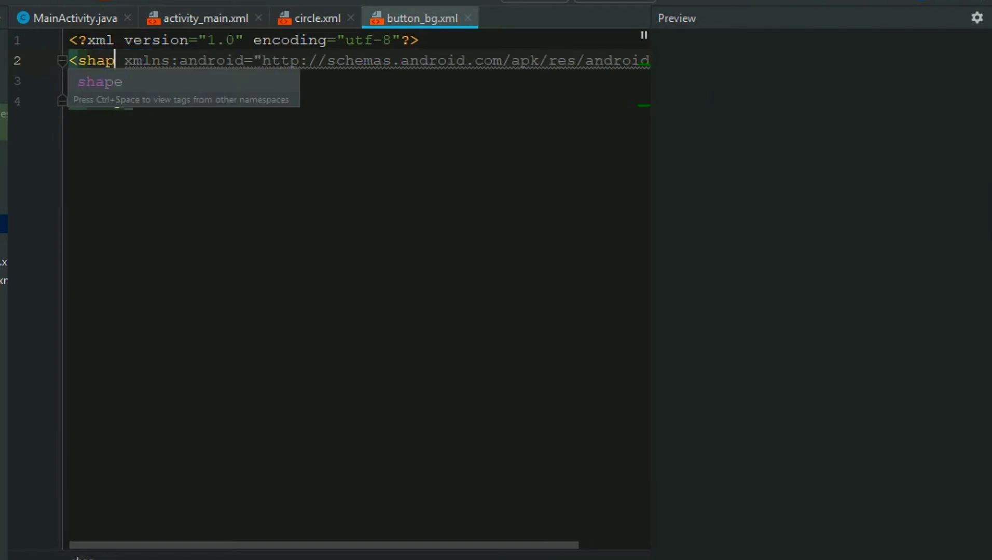
text(e)
key(Down)
key(Return)
key(Return)
key(Up)
text(<)
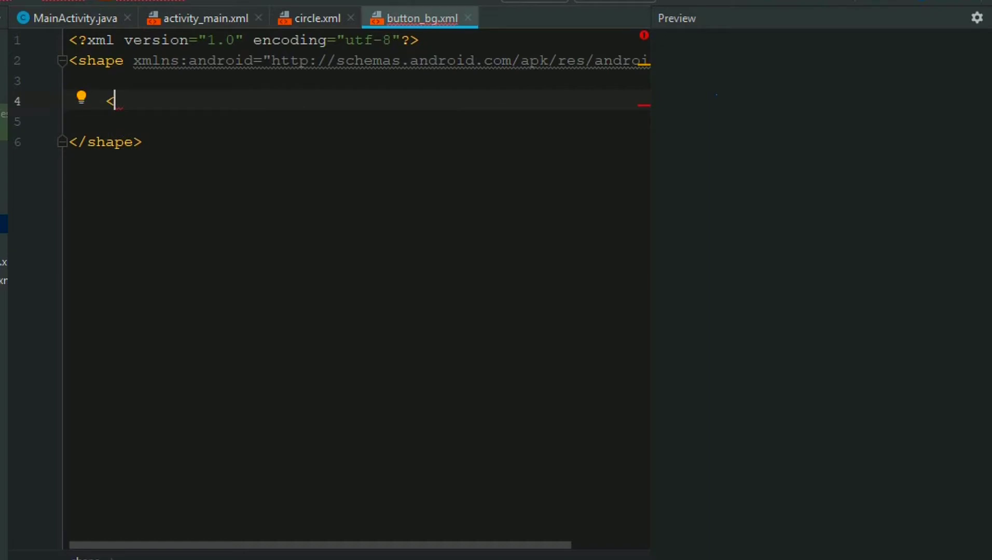
text(si)
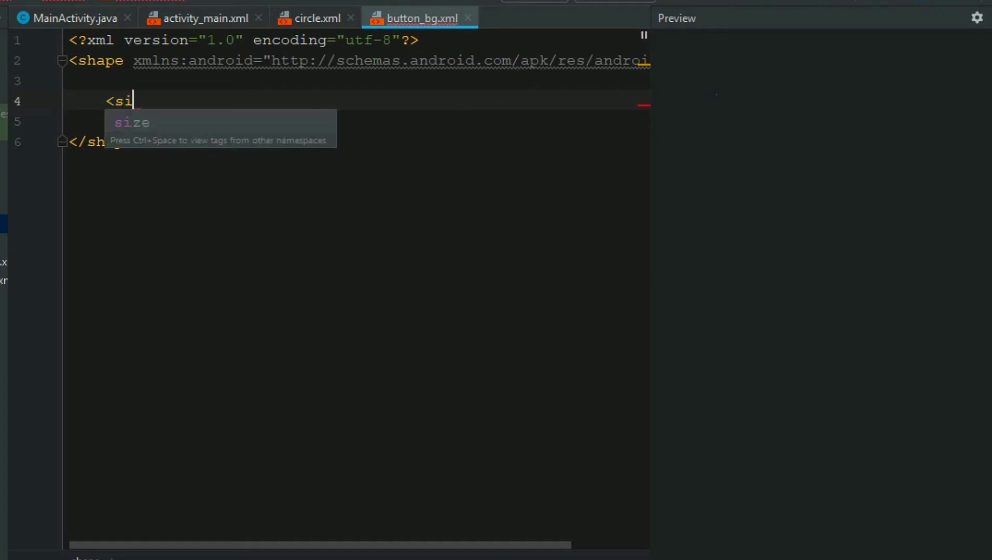
key(Return)
key(Return)
text(hei)
key(Return)
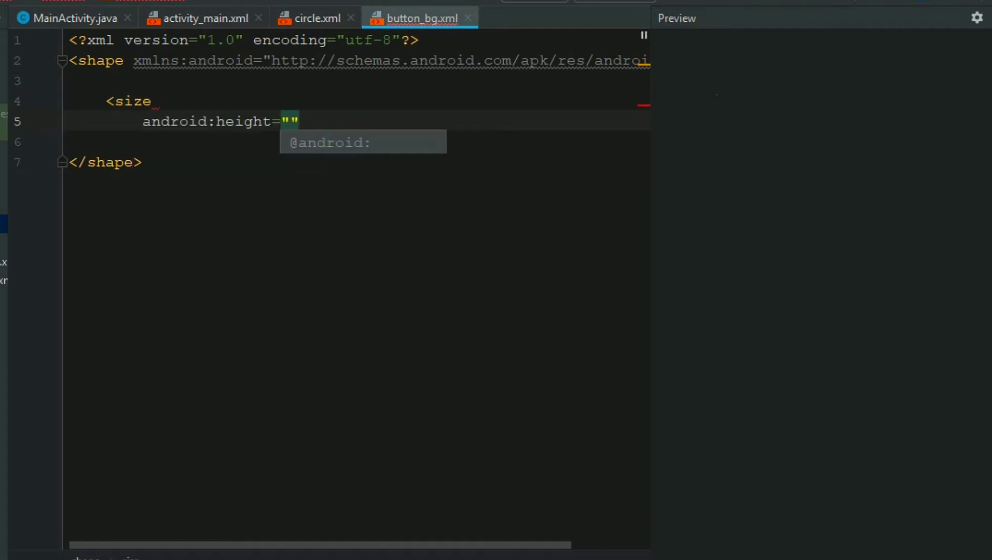
text(80d)
key(Return)
key(Return)
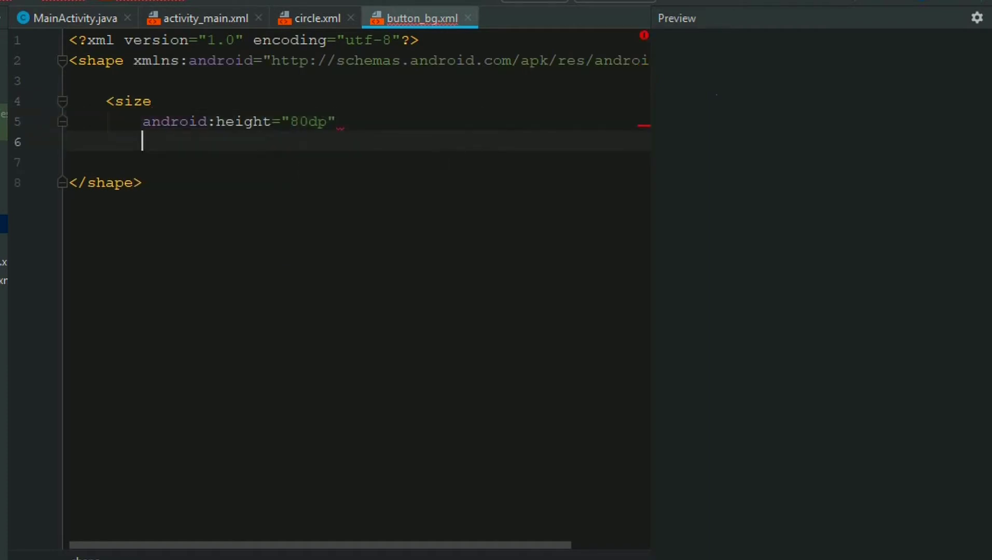
text(w)
key(Return)
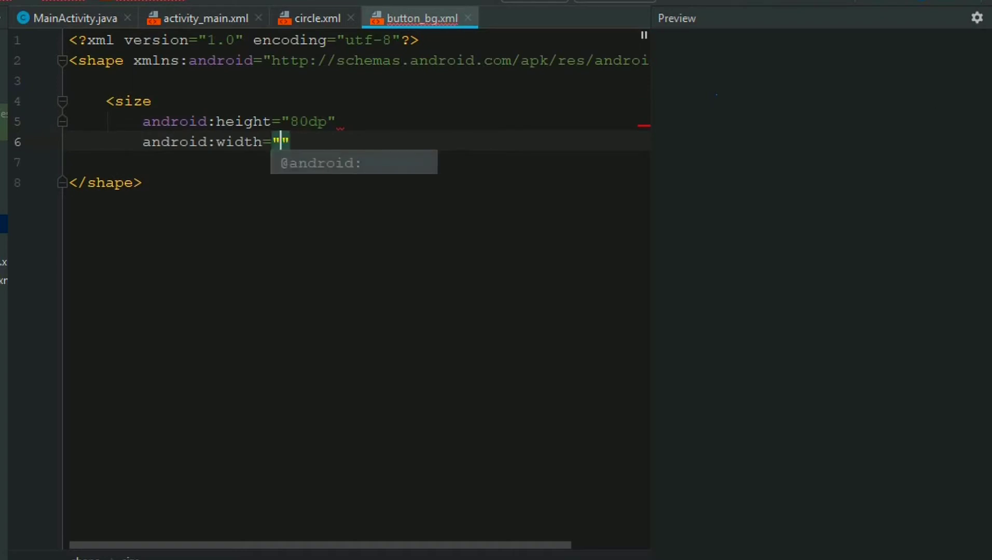
text(80d)
key(Return)
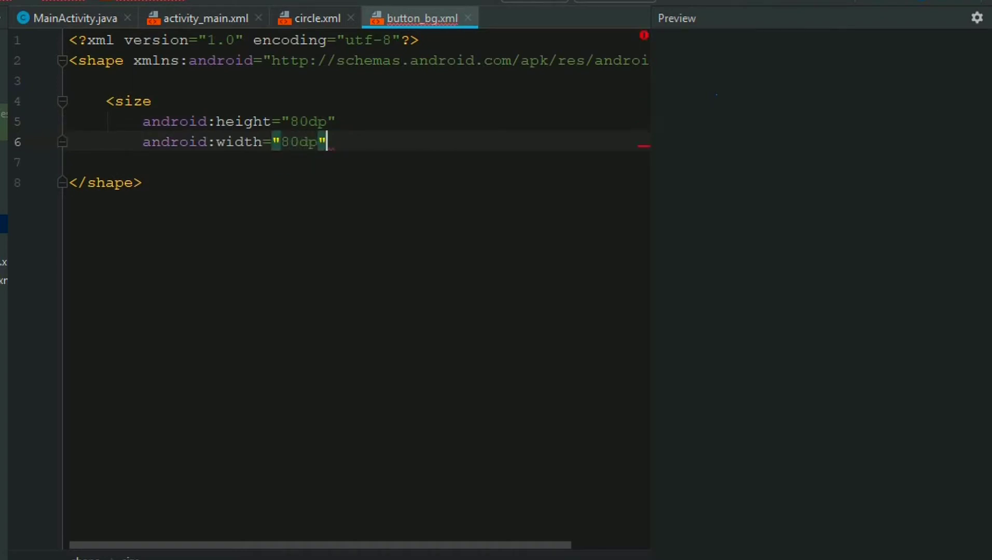
text(/>)
key(Return)
text(<)
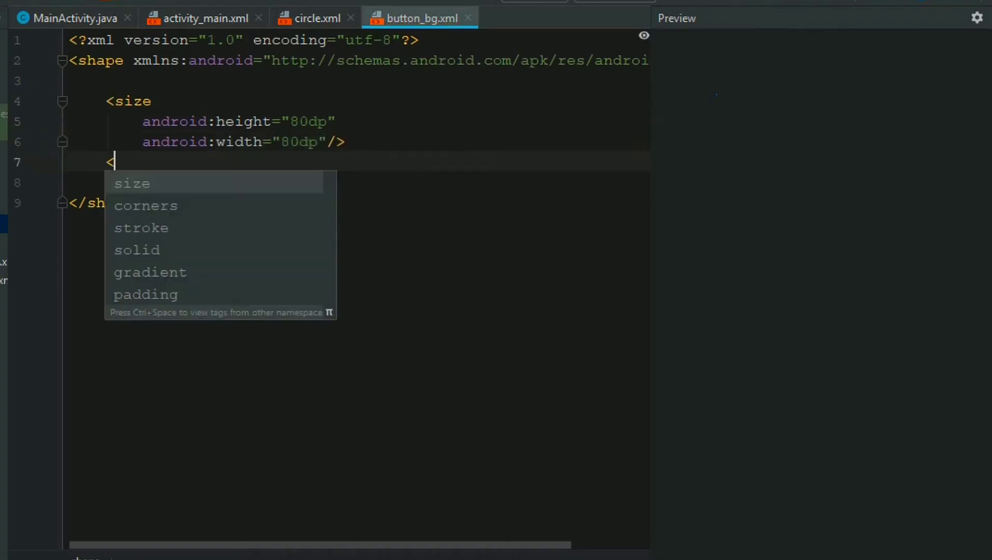
Add a corners tag with a 40dp radius
key(Down)
key(Return)
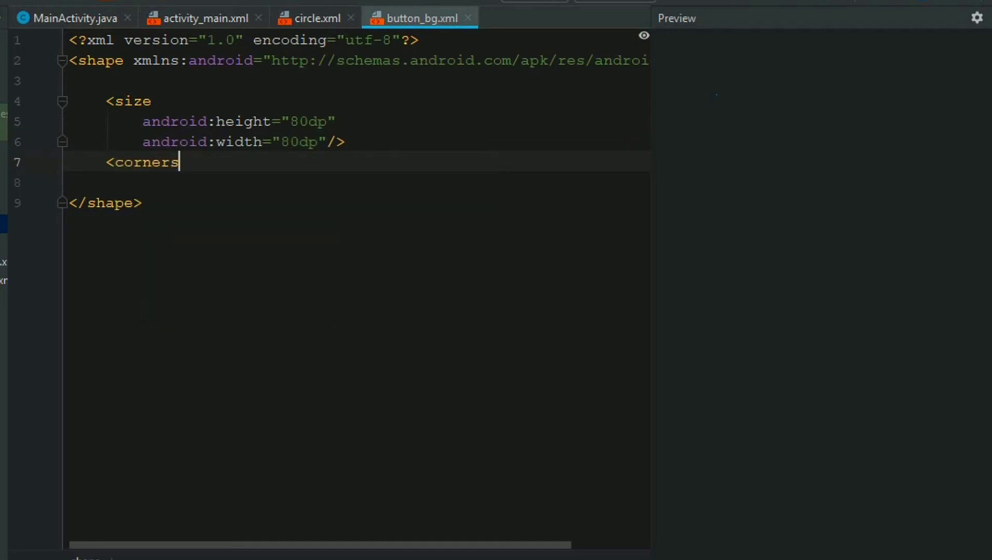
key(Return)
text(rad)
key(Return)
text(40dp"/>)
key(Return)
text(/>)
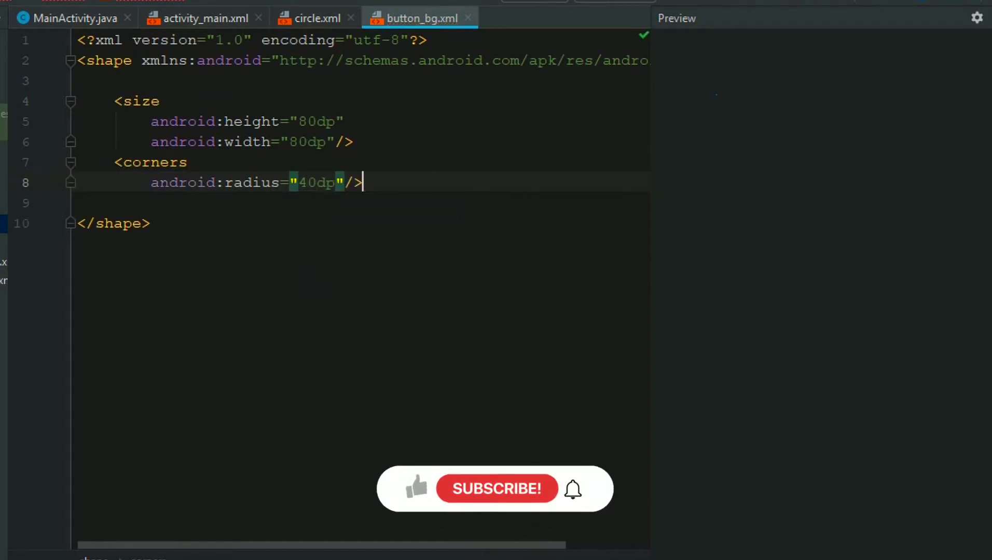
key(Return)
text(<gr)
key(Return)
key(Return)
text(star)
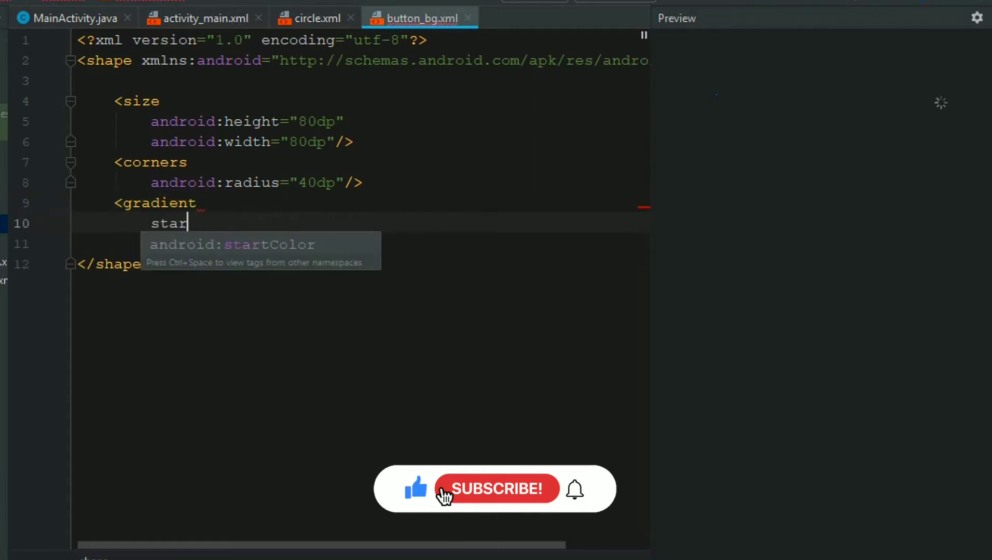
key(Return)
text(@d)
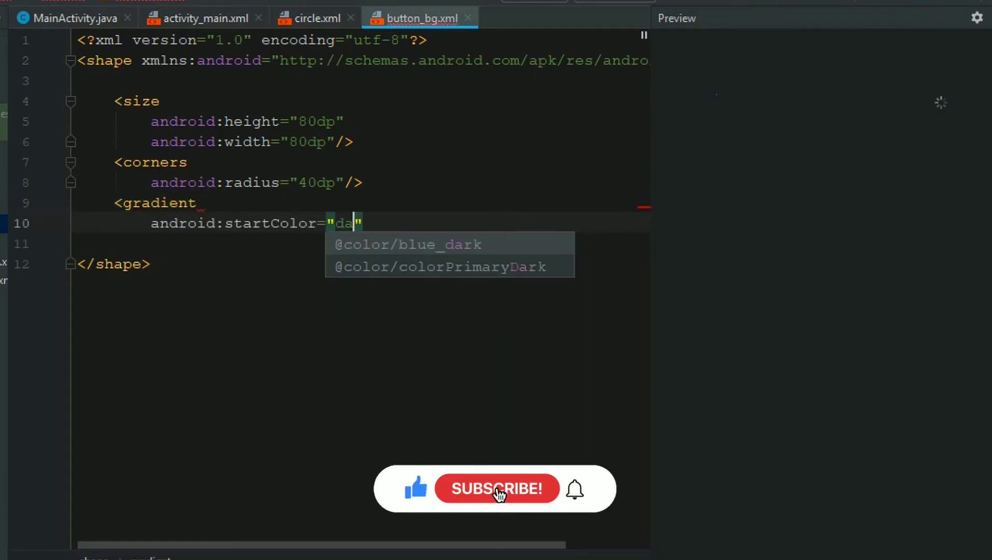
text(a)
key(Return)
key(End)
key(Return)
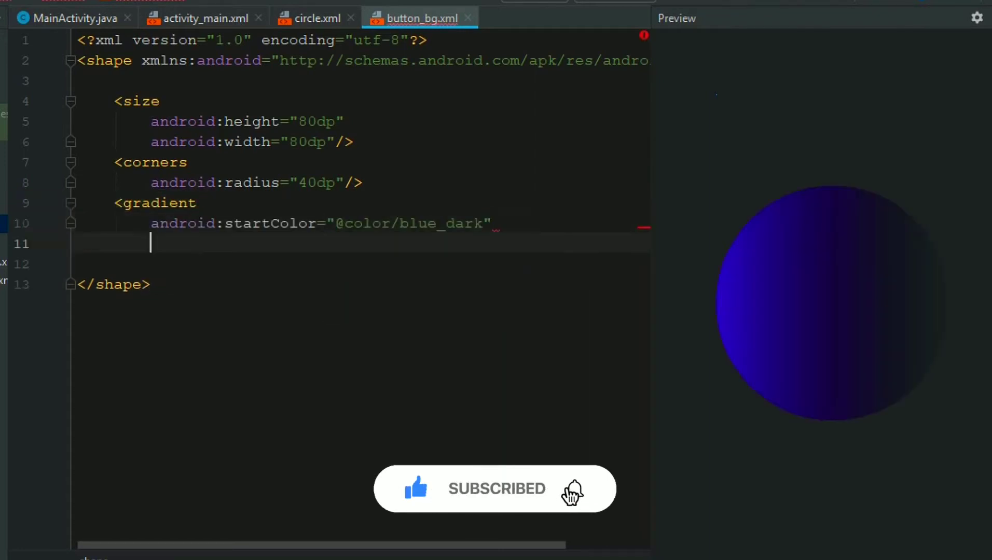
text(end)
key(Return)
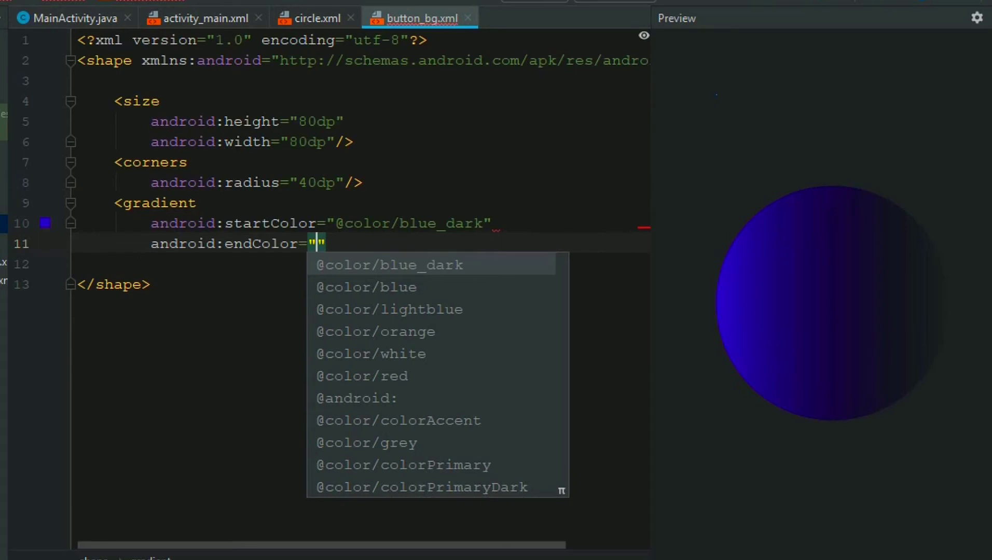
text(blu)
key(Down)
key(Return)
text(/>)
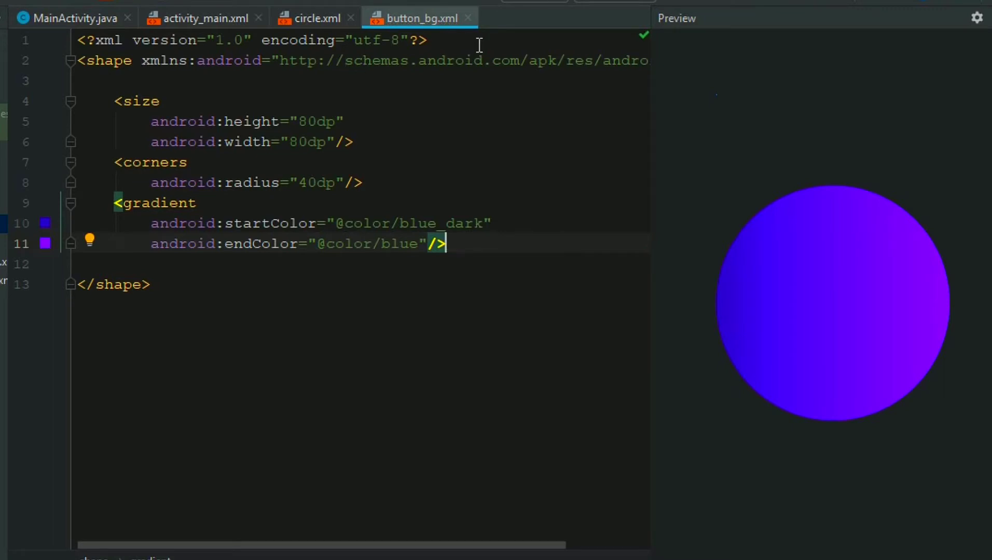
Close the button_bg.xml and circle.xml tabs
click(471, 16)
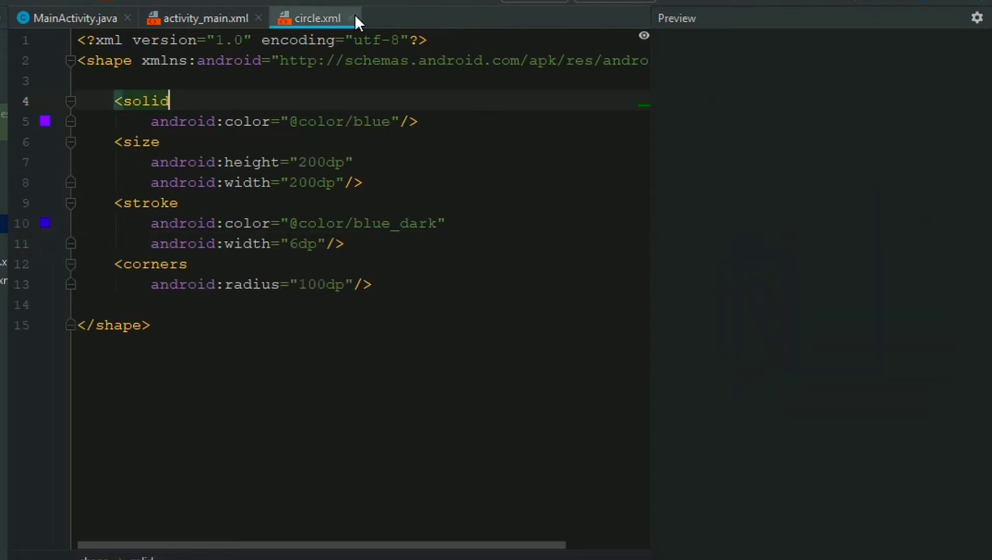
click(348, 16)
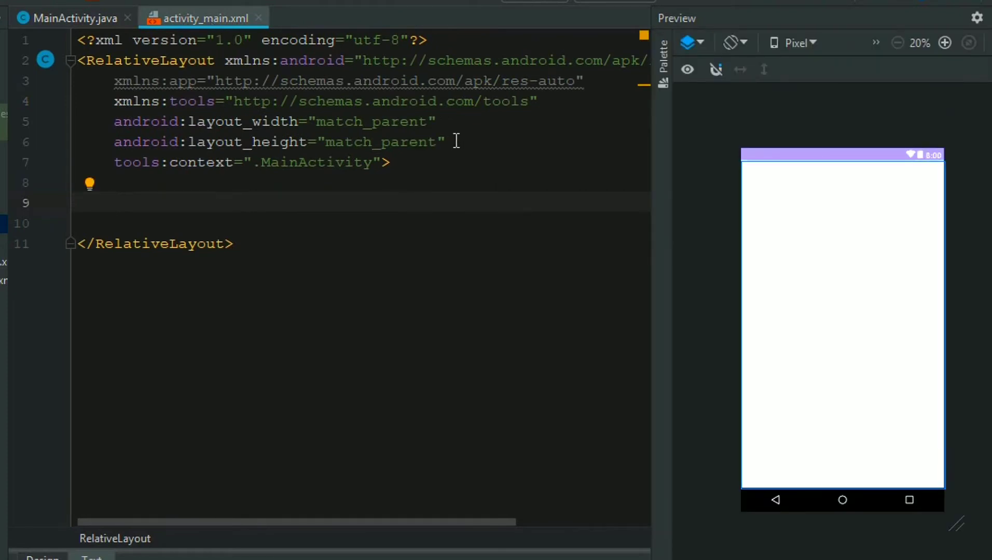
click(459, 142)
key(Return)
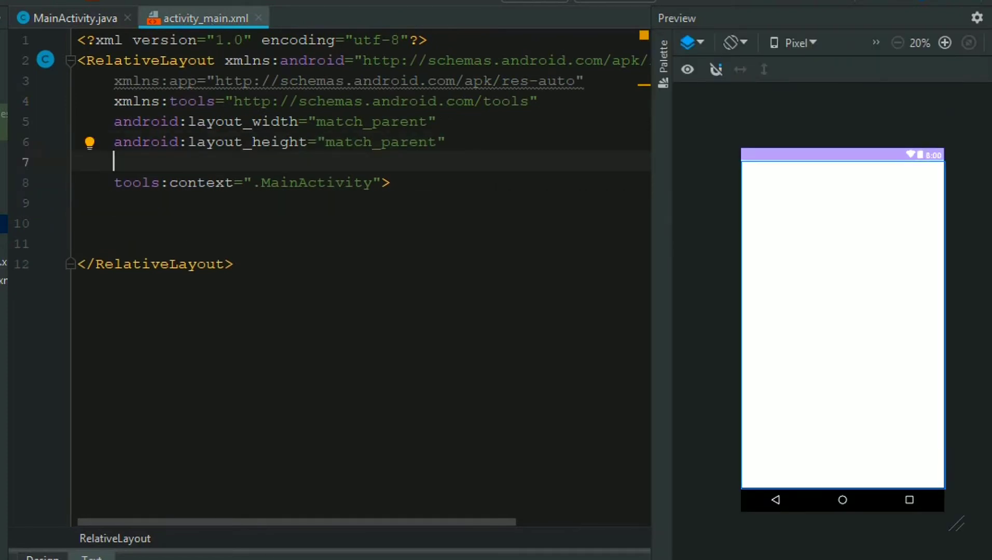
text(bac)
key(Return)
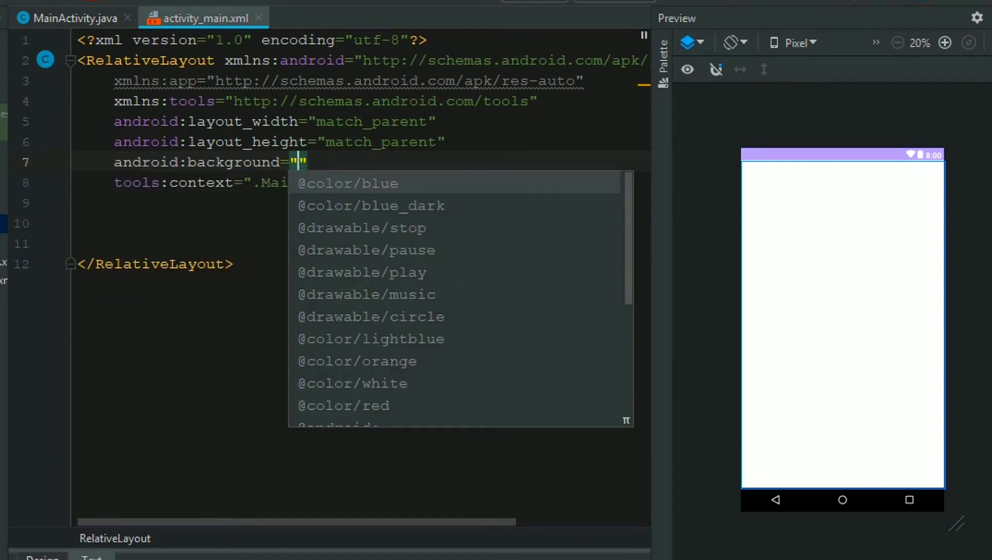
text(@c)
key(Return)
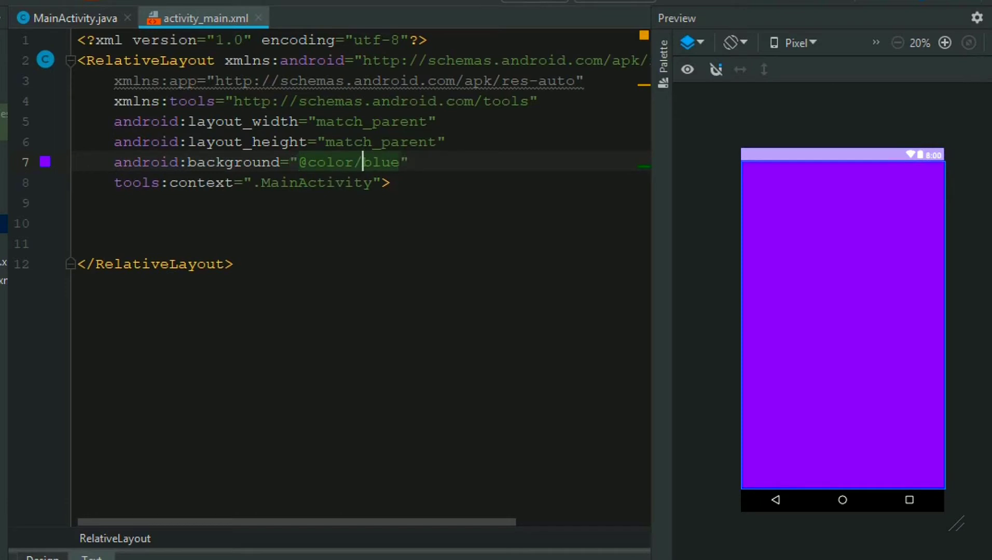
text(li)
key(Return)
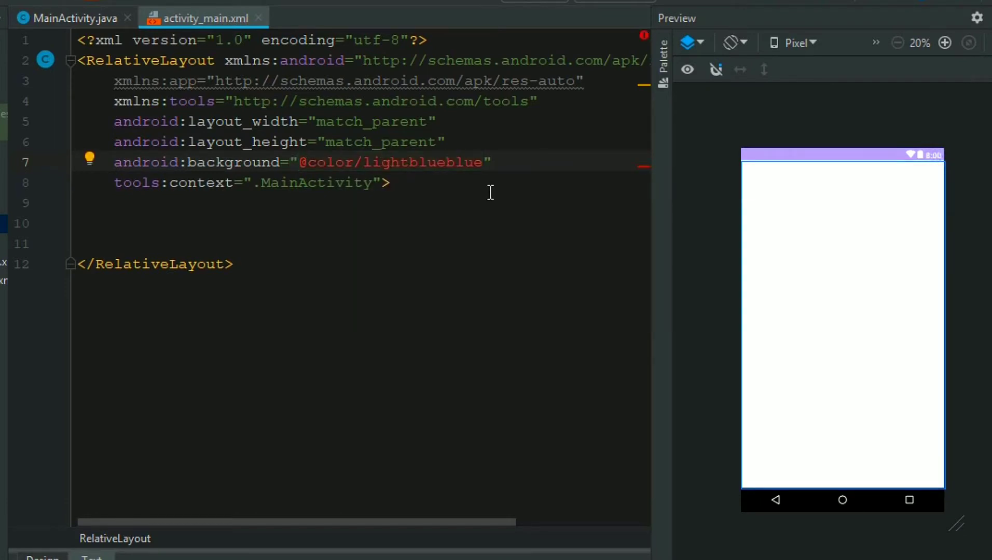
drag(486, 162, 448, 162)
key(BackSpace)
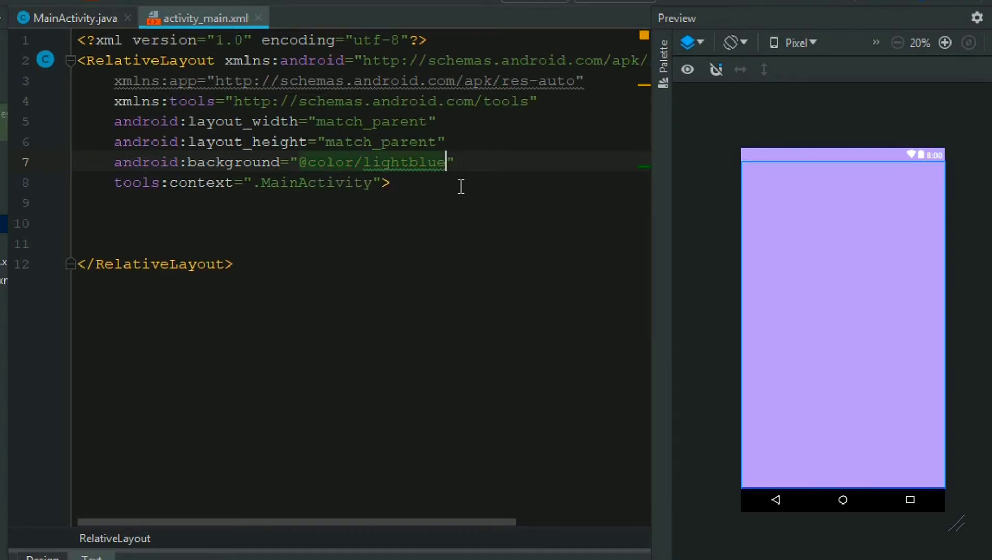
click(401, 182)
key(Return)
key(Return)
text(<)
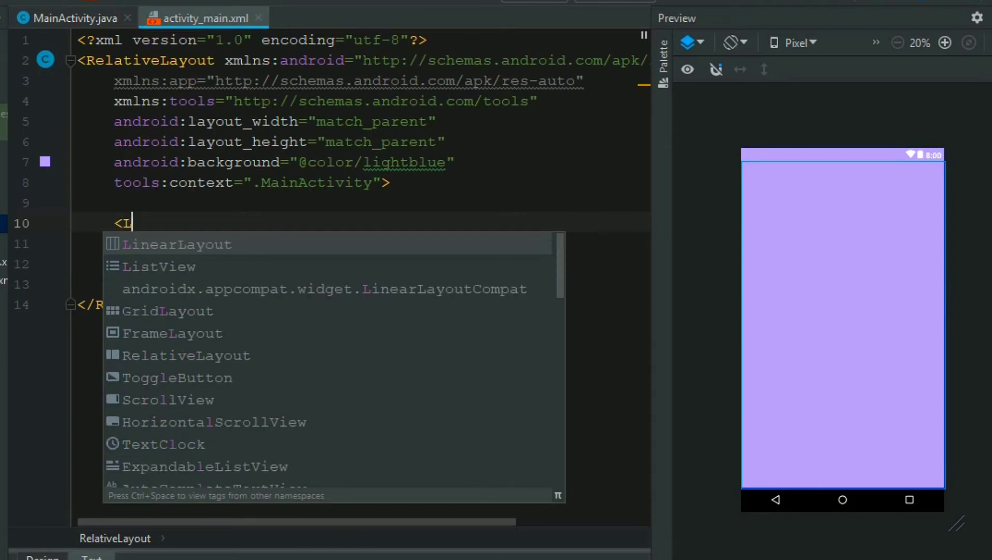
text(Lin)
Insert a LinearLayout with match_parent width and wrap_content height
key(Return)
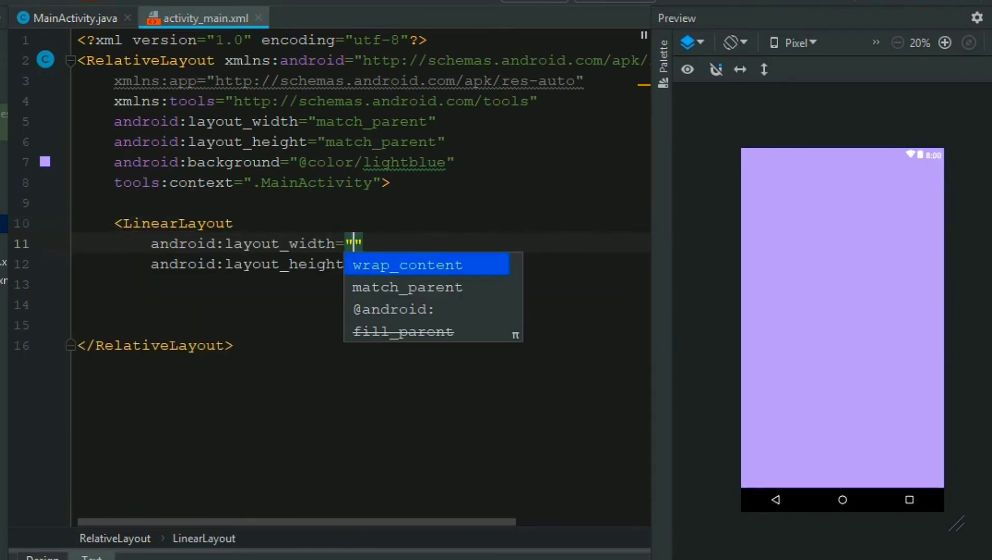
key(Down)
key(Return)
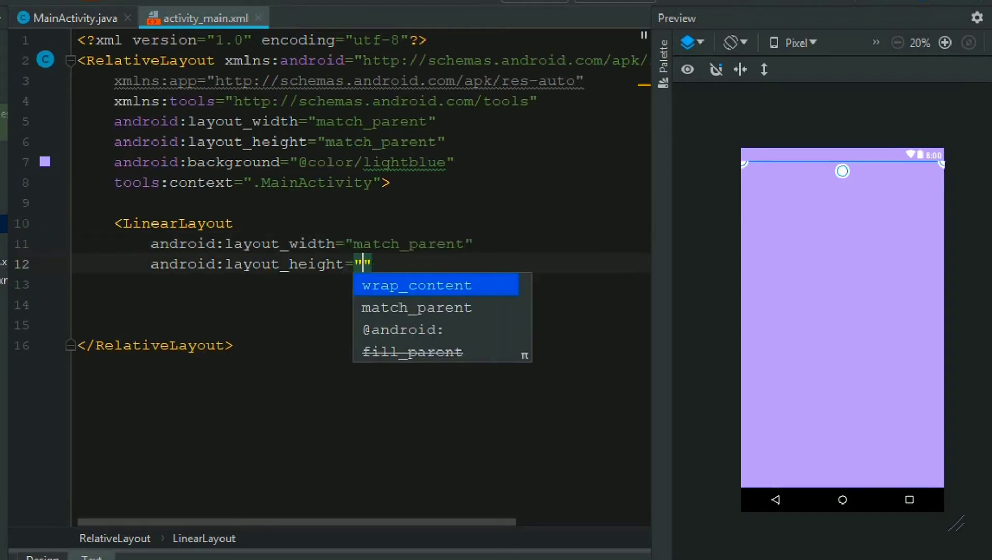
key(Return)
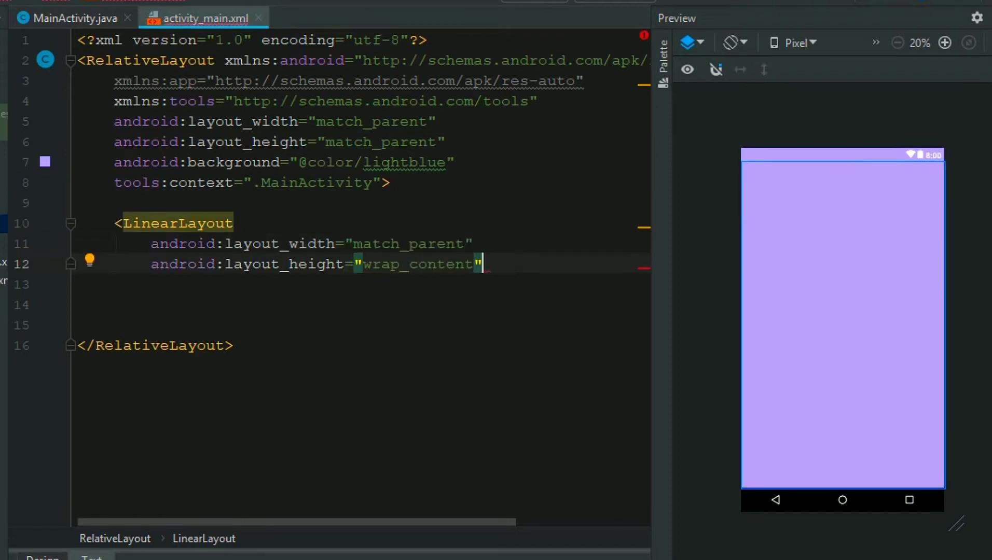
Set layout_centerInParent to true and orientation to vertical on the LinearLayout
key(Return)
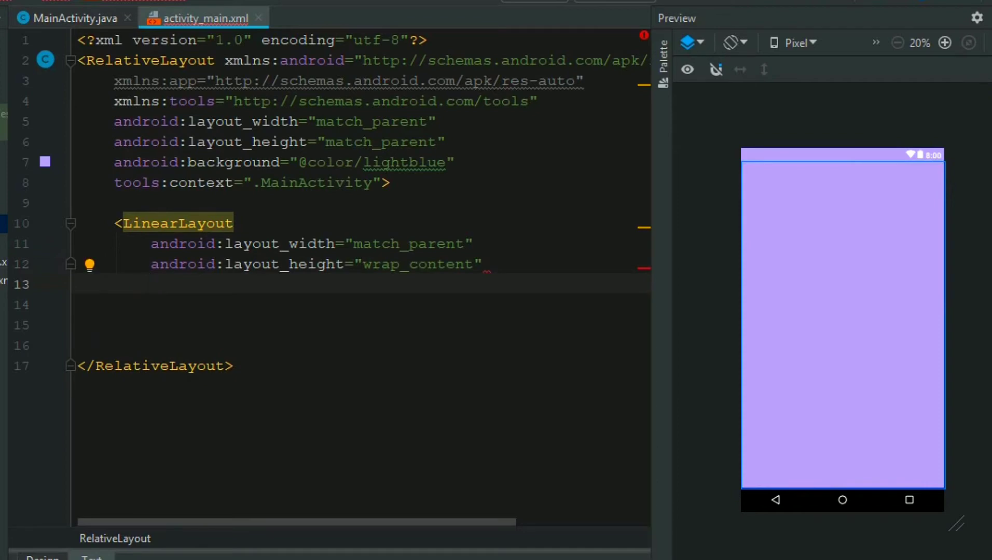
text(che)
key(BackSpace)
key(BackSpace)
text(en)
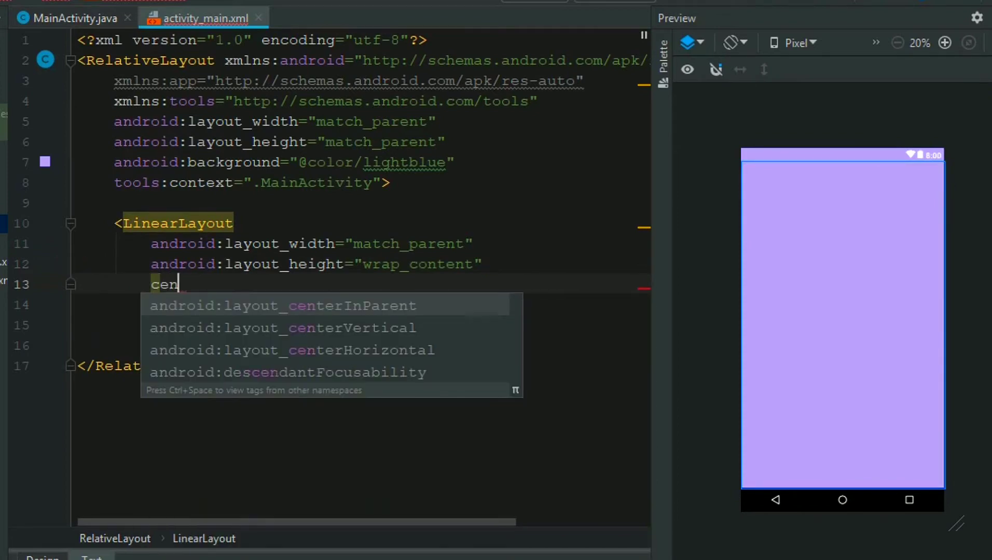
key(Return)
key(Return)
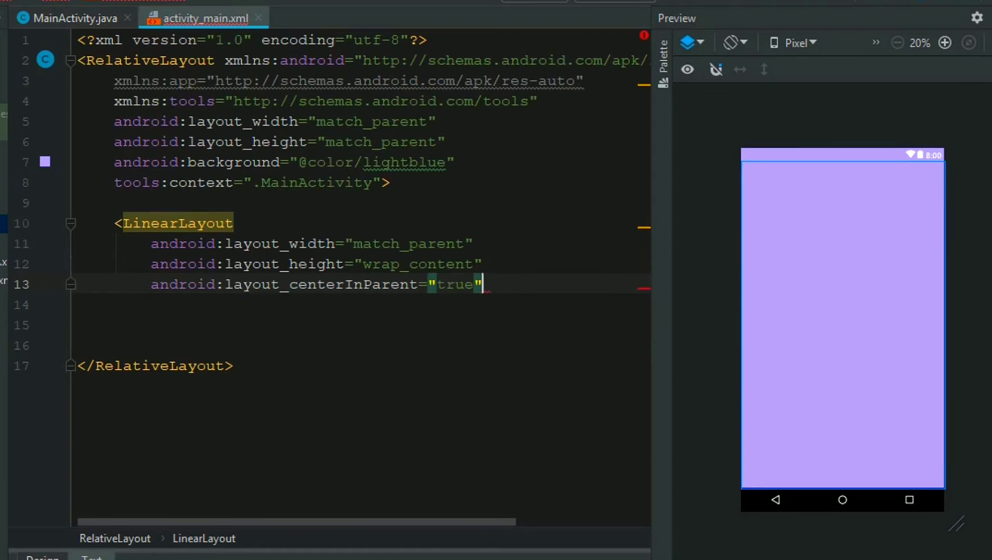
key(Return)
text(o)
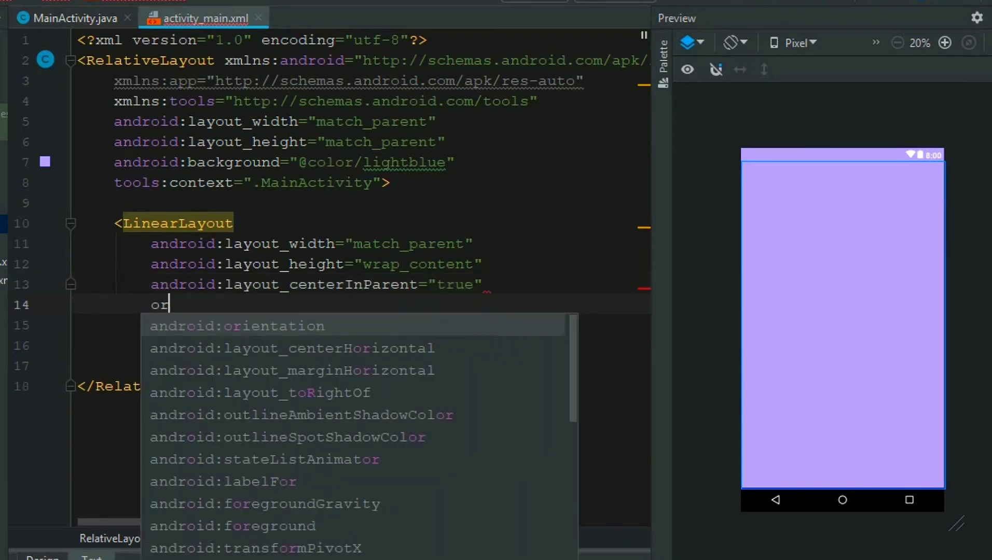
text(r)
key(Return)
text(ve")
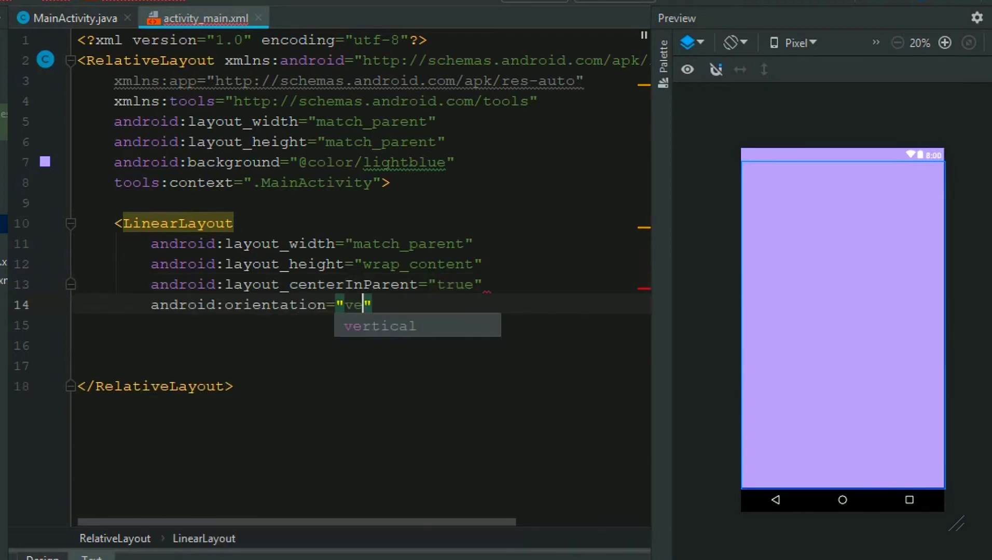
key(Return)
text(>)
key(Return)
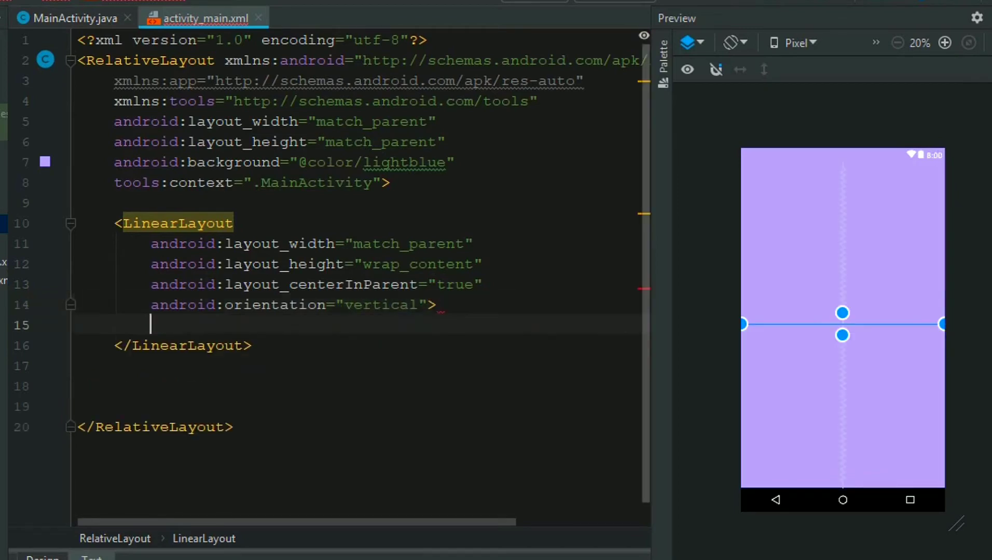
key(Return)
key(Return)
key(Up)
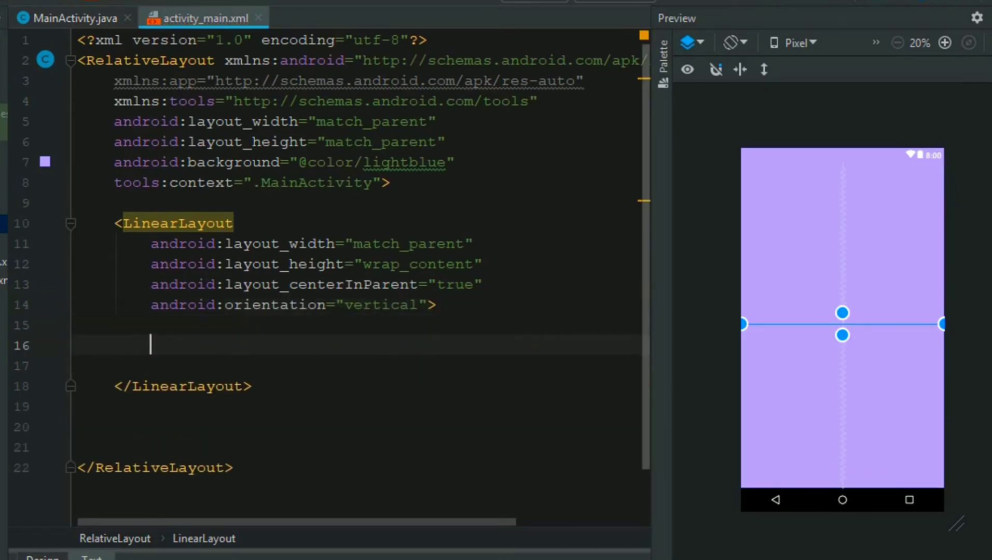
text(<)
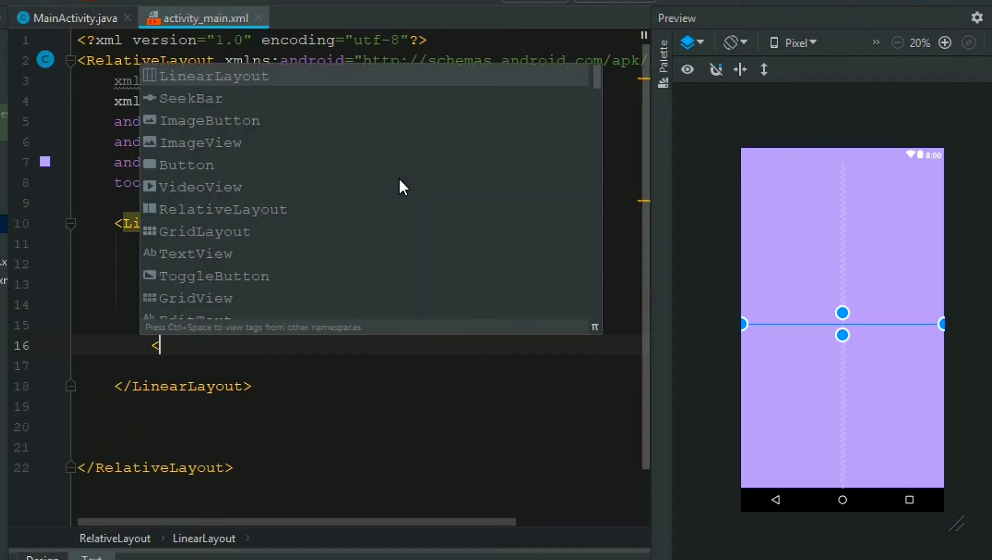
text(Ima)
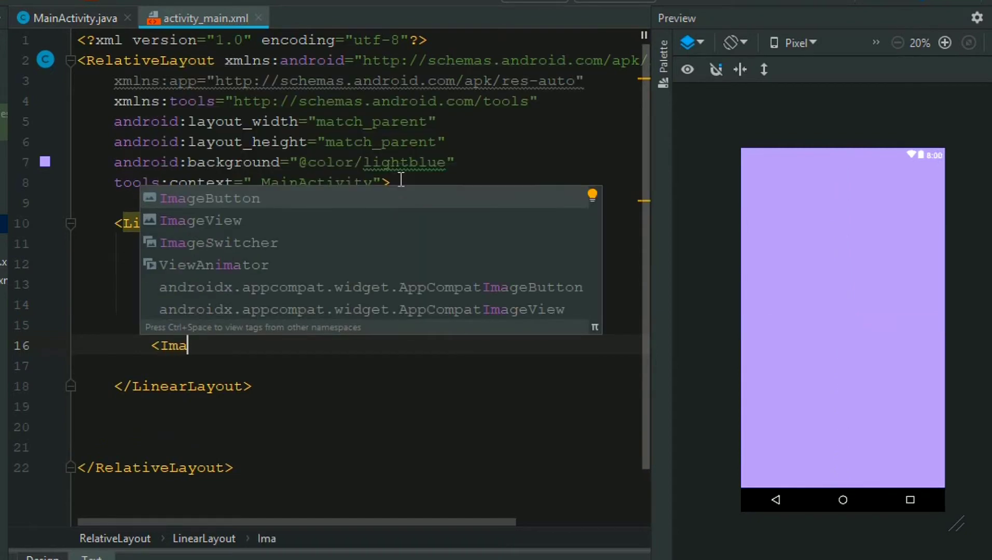
Insert an ImageView sized 200dp wide and 200dp high
key(Down)
key(Return)
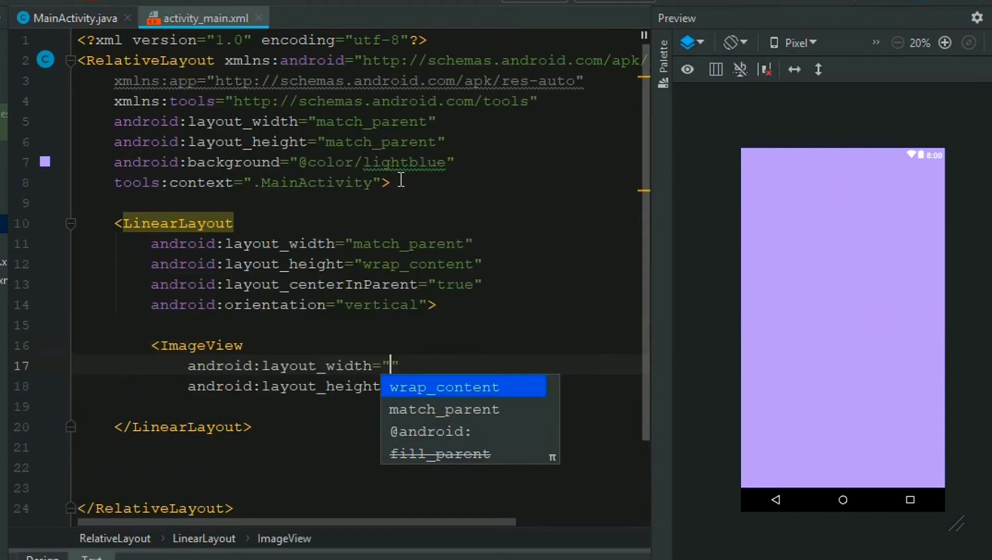
key(Return)
key(Return)
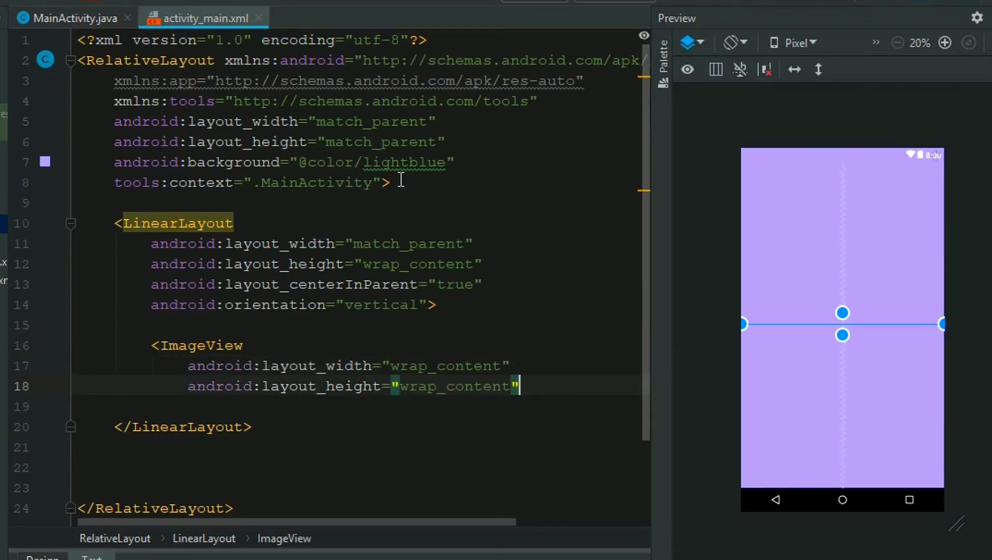
key(Up)
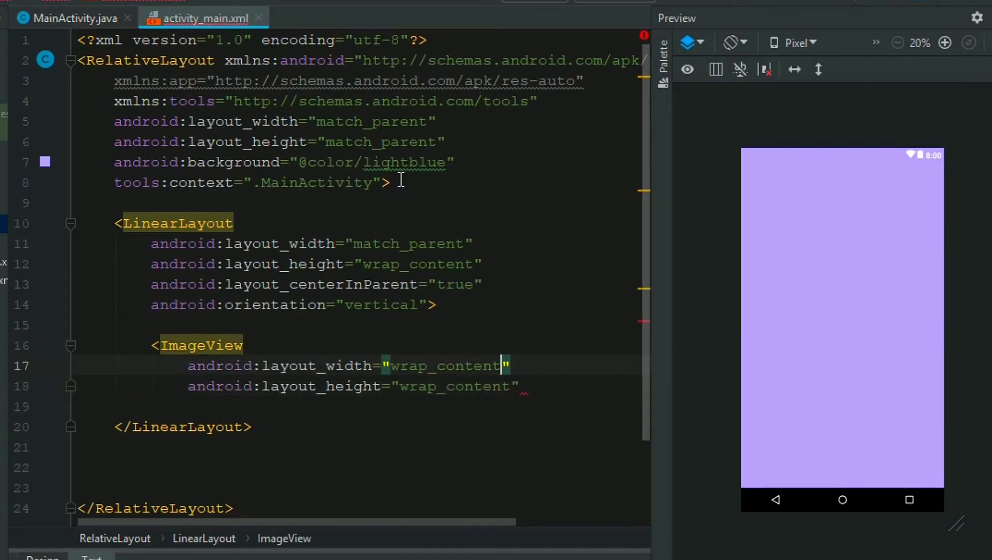
key(BackSpace)
key(BackSpace)
key(BackSpace)
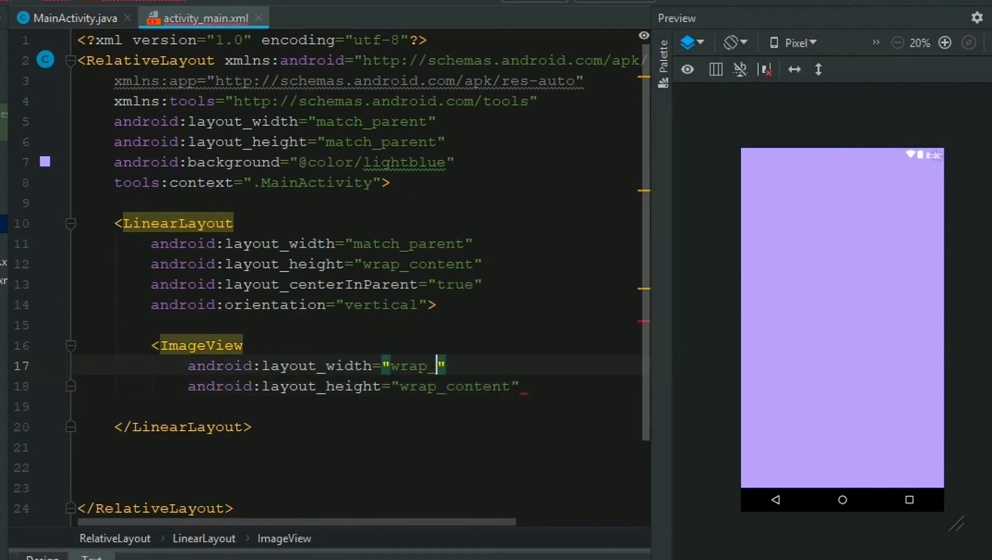
key(BackSpace)
key(BackSpace)
key(BackSpace)
key(BackSpace)
text(200)
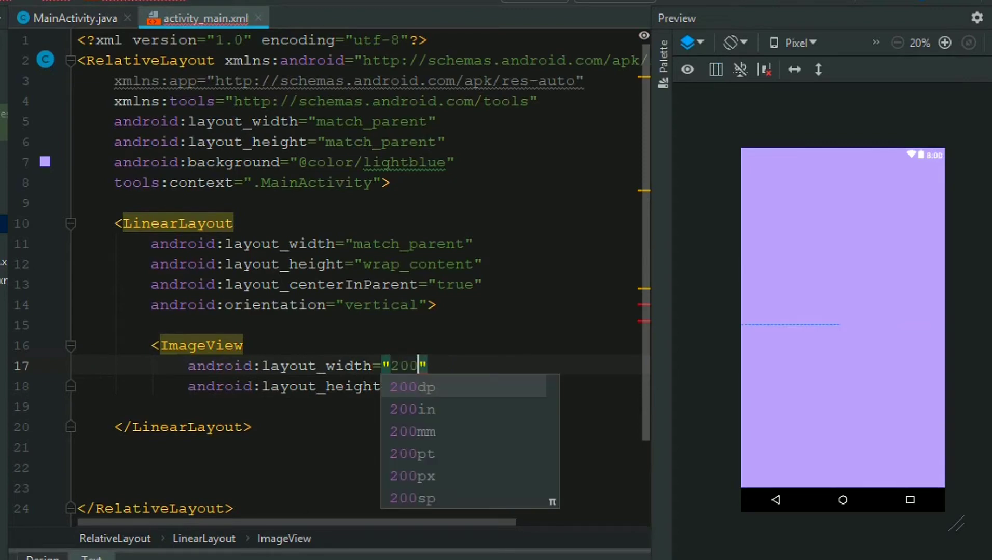
key(Return)
key(Down)
key(Right)
key(Right)
key(Right)
key(Right)
key(BackSpace)
key(BackSpace)
key(BackSpace)
key(BackSpace)
key(BackSpace)
key(BackSpace)
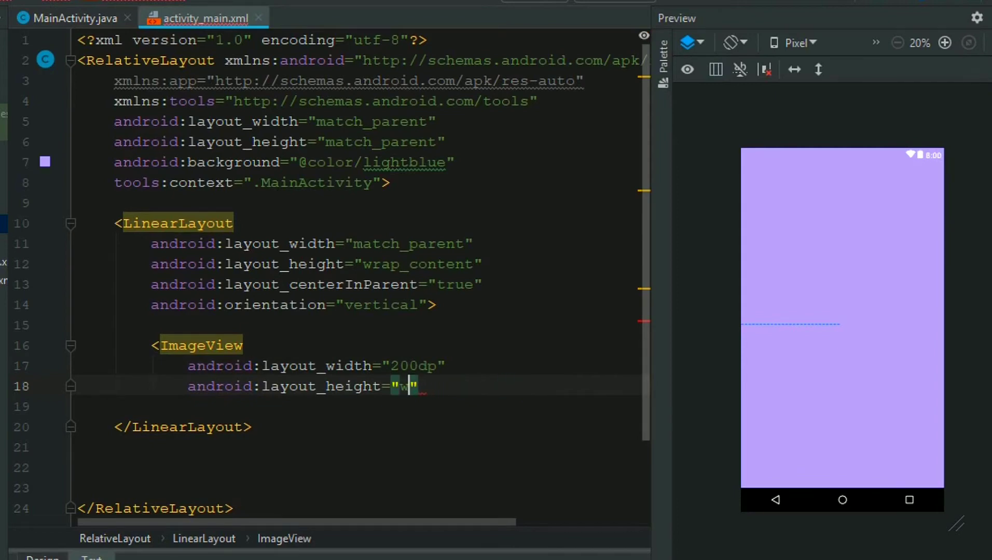
key(BackSpace)
text(200dp)
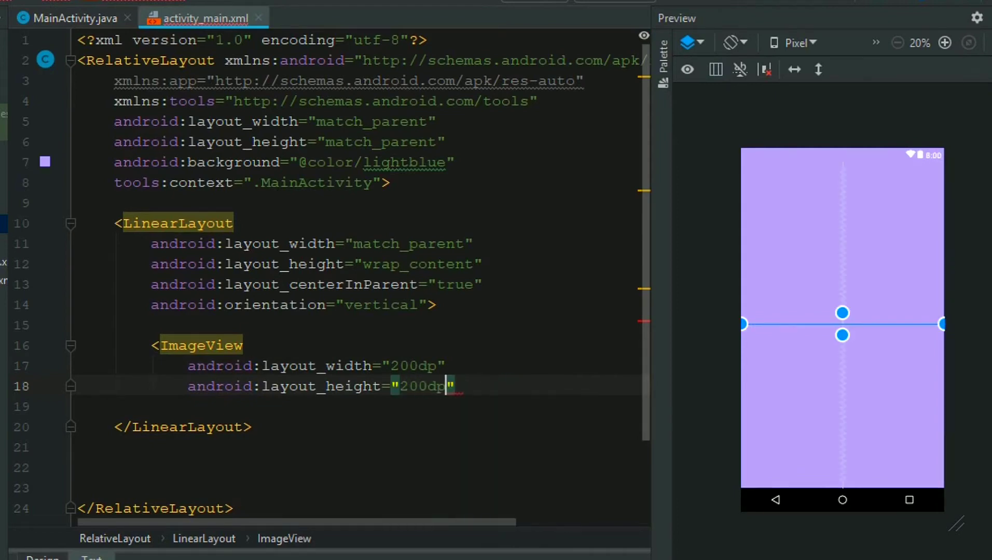
key(Right)
key(Return)
text(src)
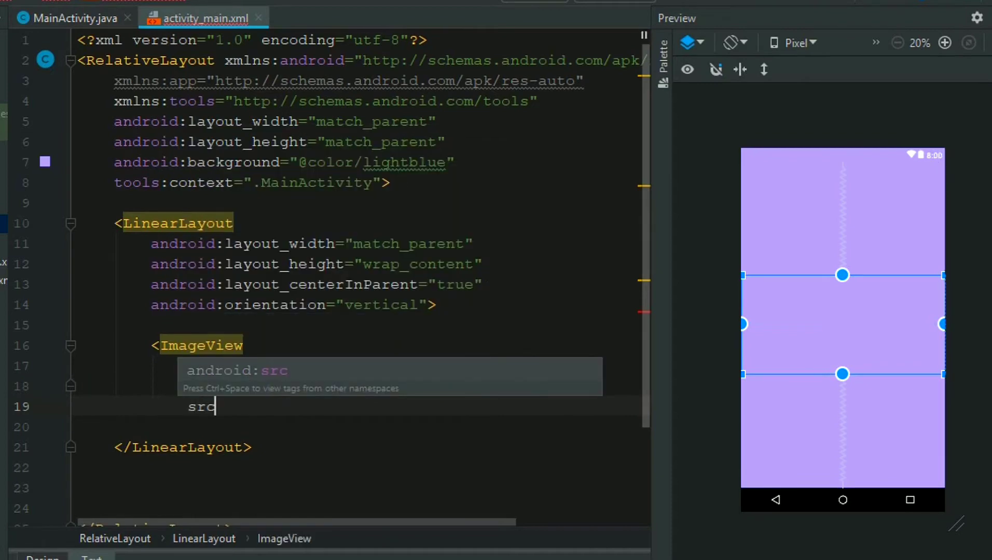
key(Return)
text(mu)
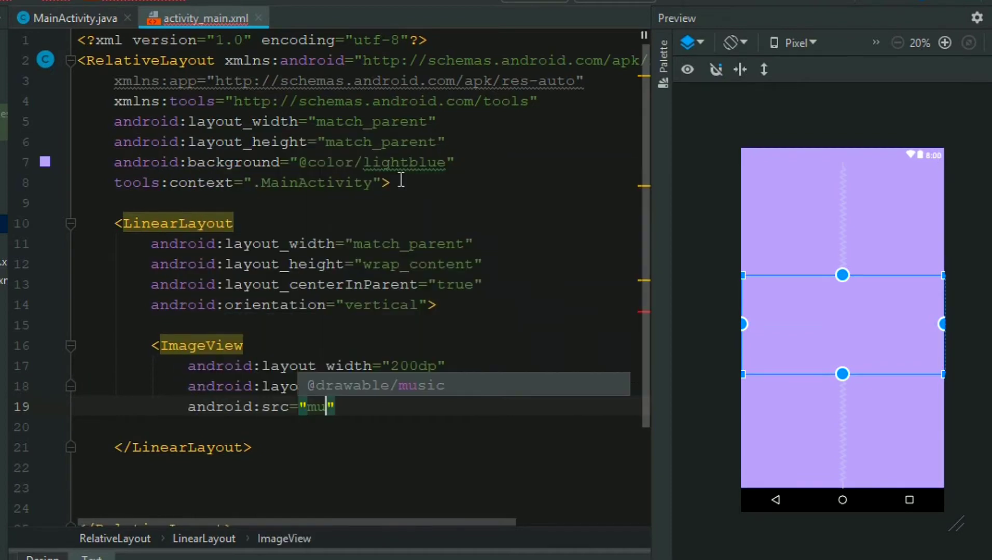
text(si)
key(Return)
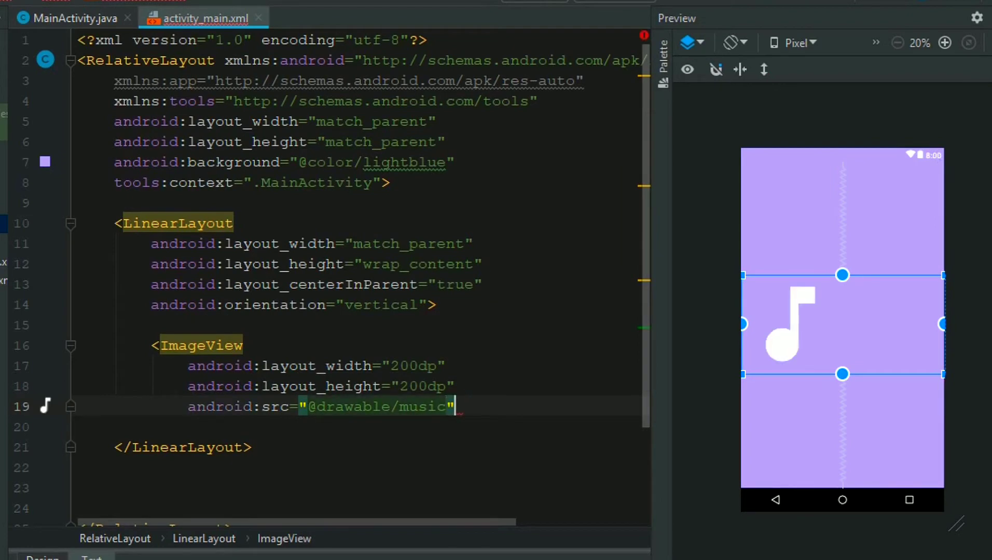
key(Return)
text(bac)
key(Return)
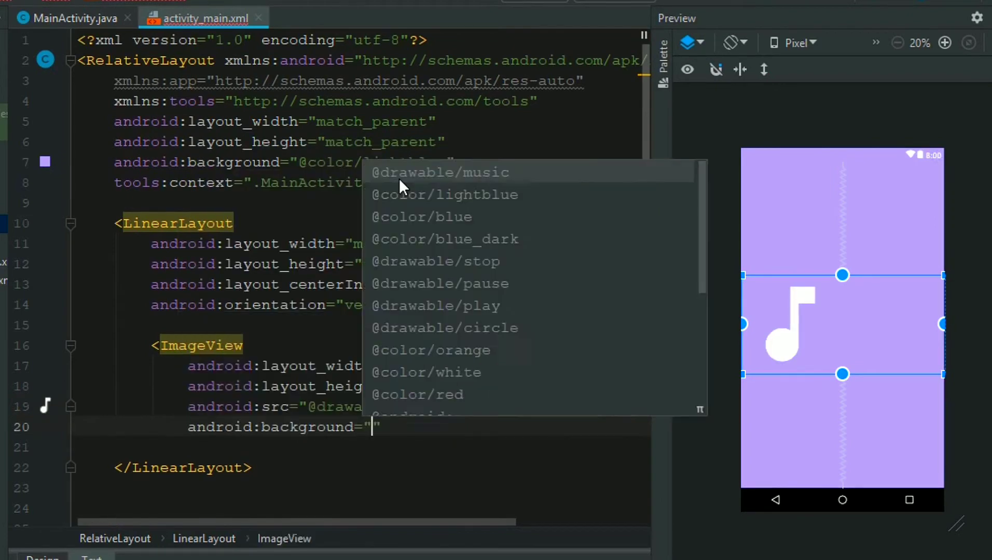
text(c)
key(Return)
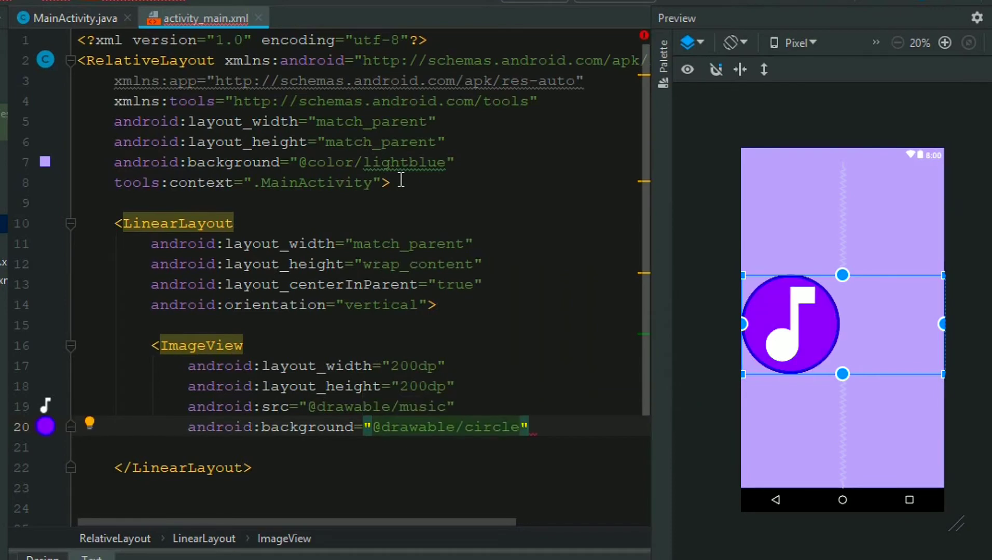
key(Return)
text(padd)
key(Return)
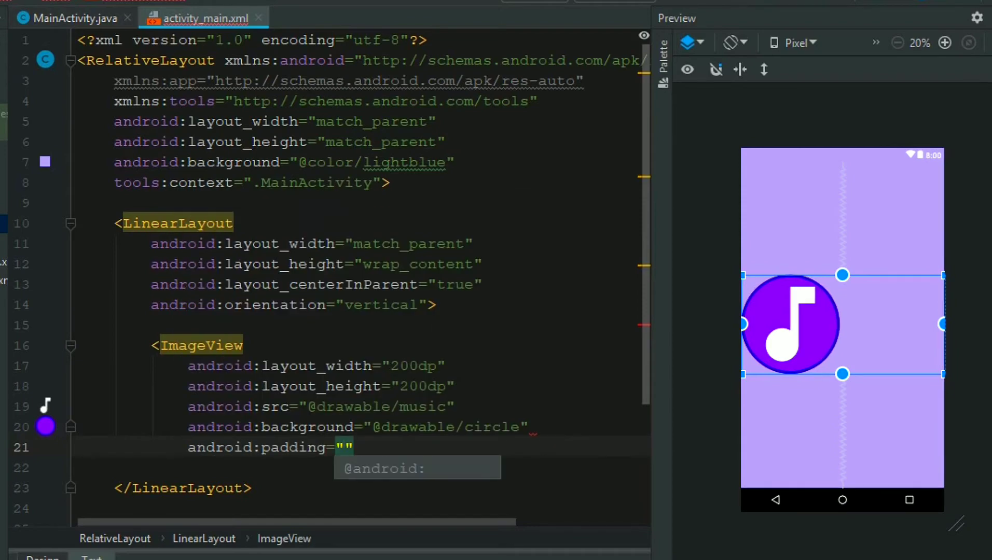
text(30dp")
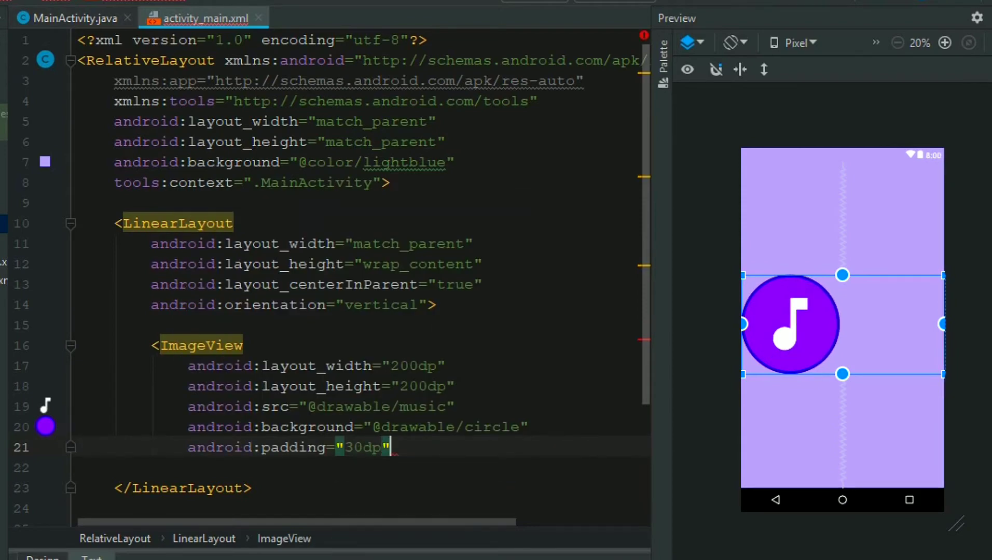
text(/>)
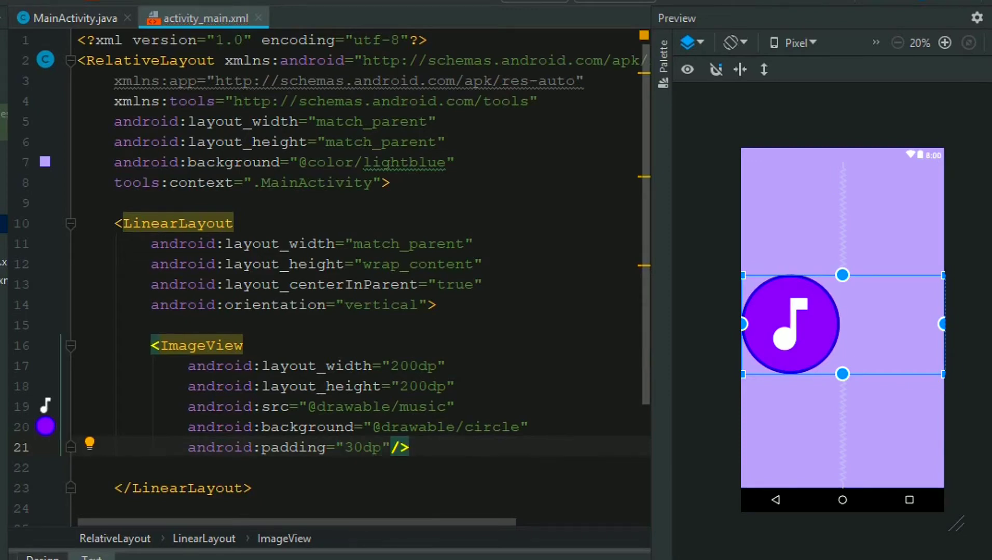
Add a LinearLayout below the ImageView with match_parent width and wrap_content height
key(Return)
key(Return)
text(<Li)
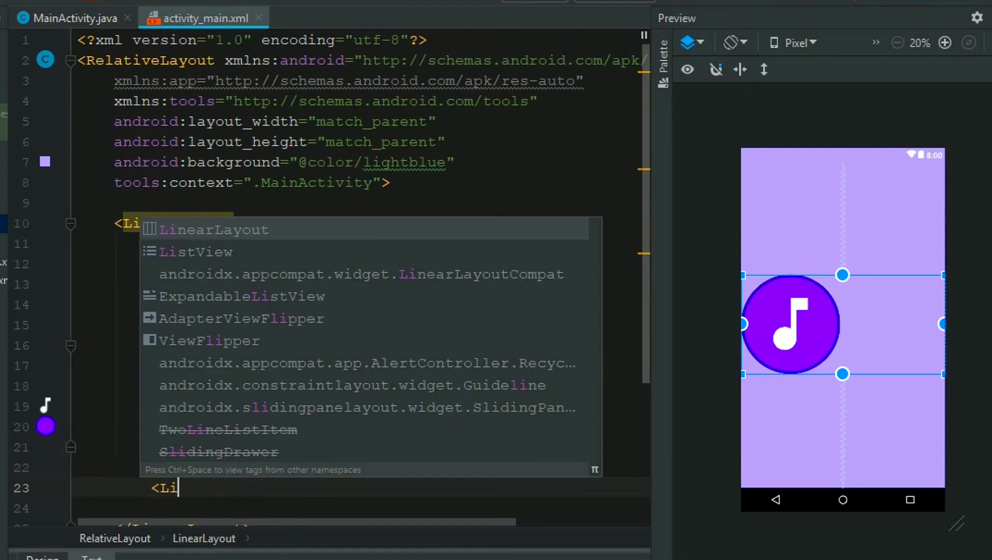
text(e)
key(Return)
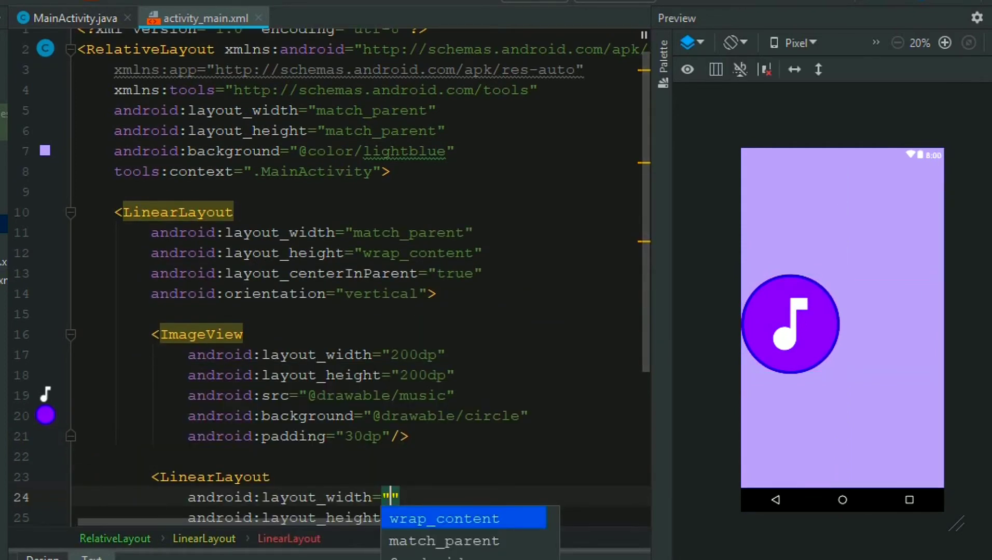
key(Down)
key(Return)
key(Return)
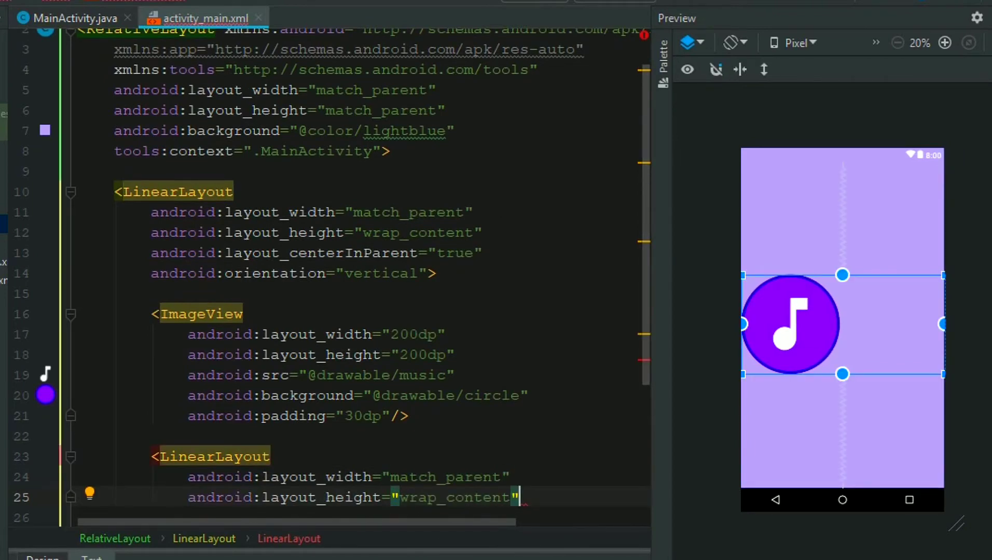
Set the inner layout's orientation to horizontal and gravity to center
key(Return)
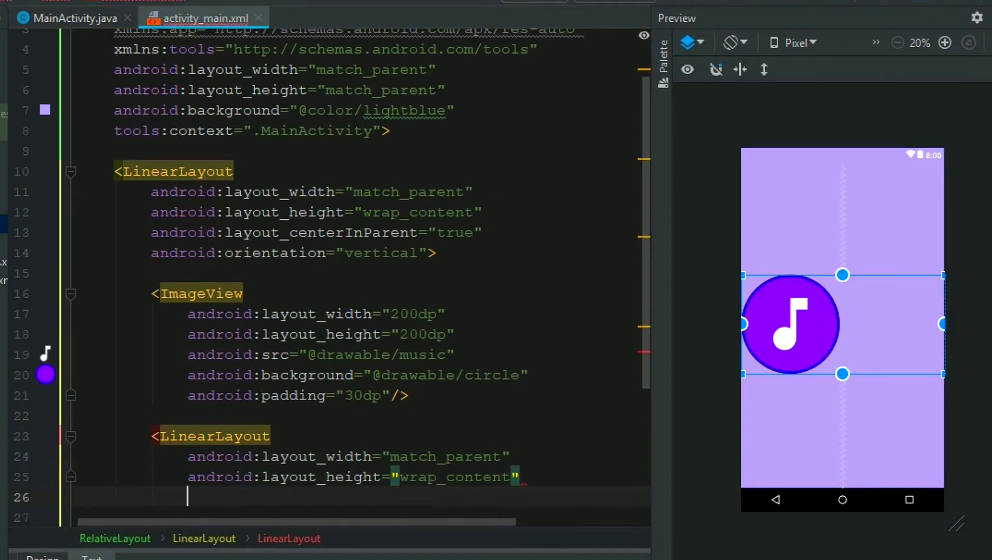
text(ori)
key(Return)
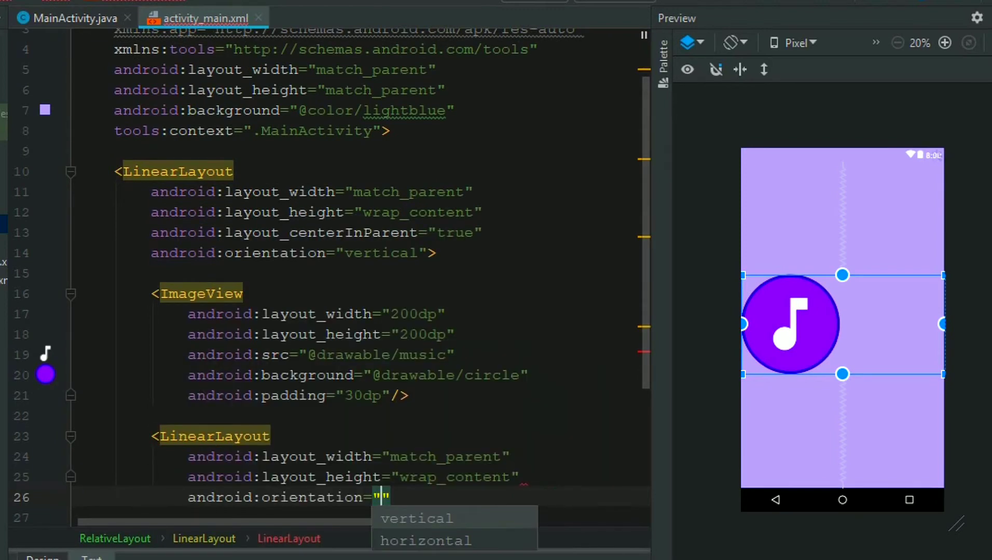
key(Down)
key(Return)
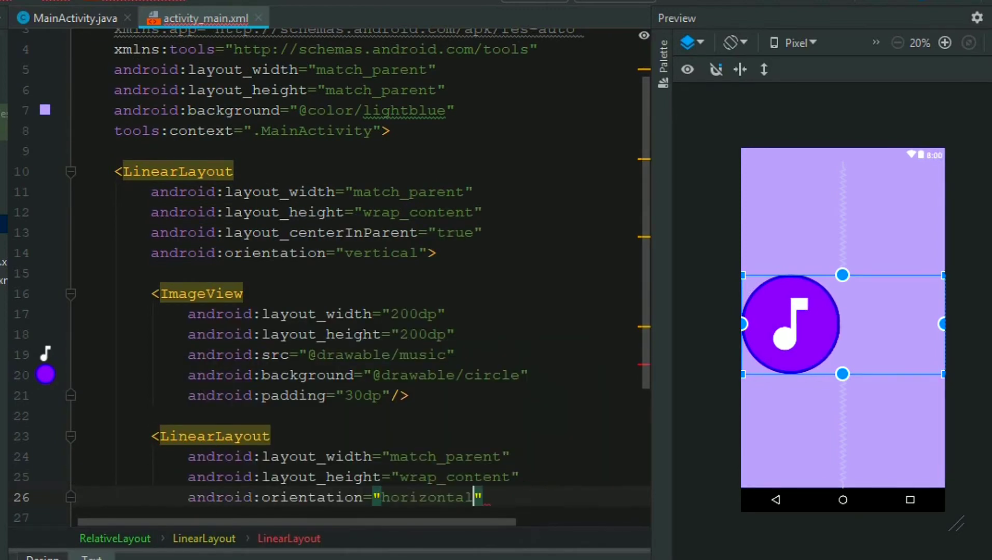
key(Return)
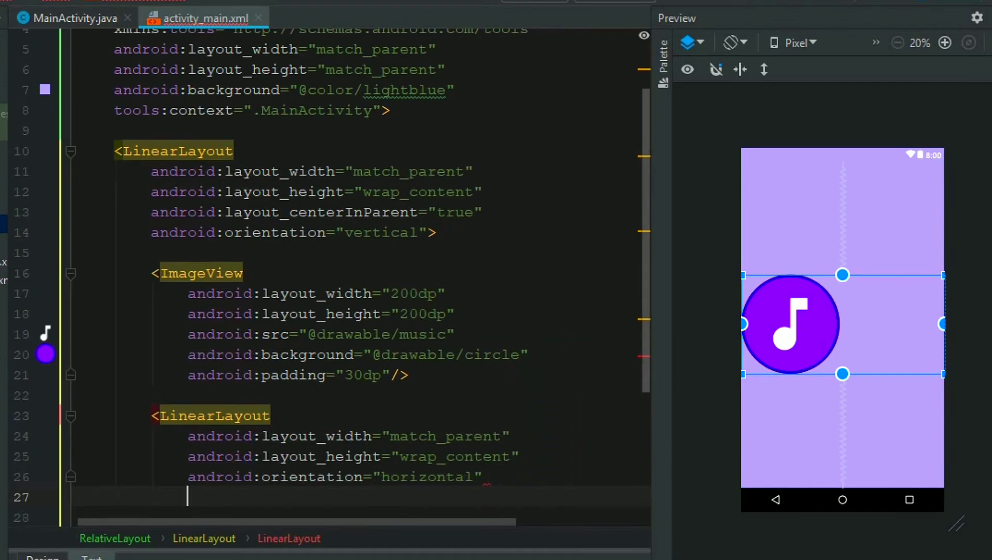
text(gra)
key(Down)
key(Return)
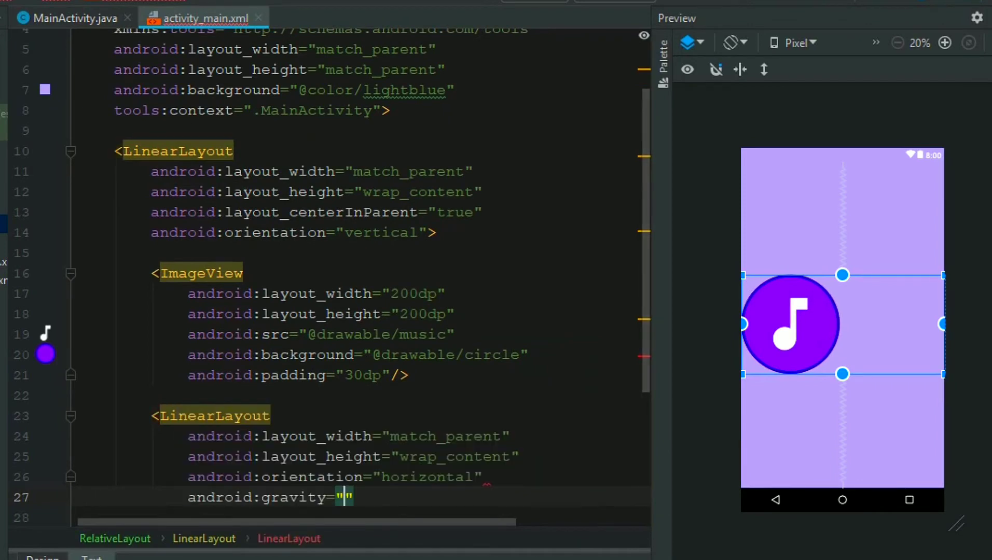
key(Return)
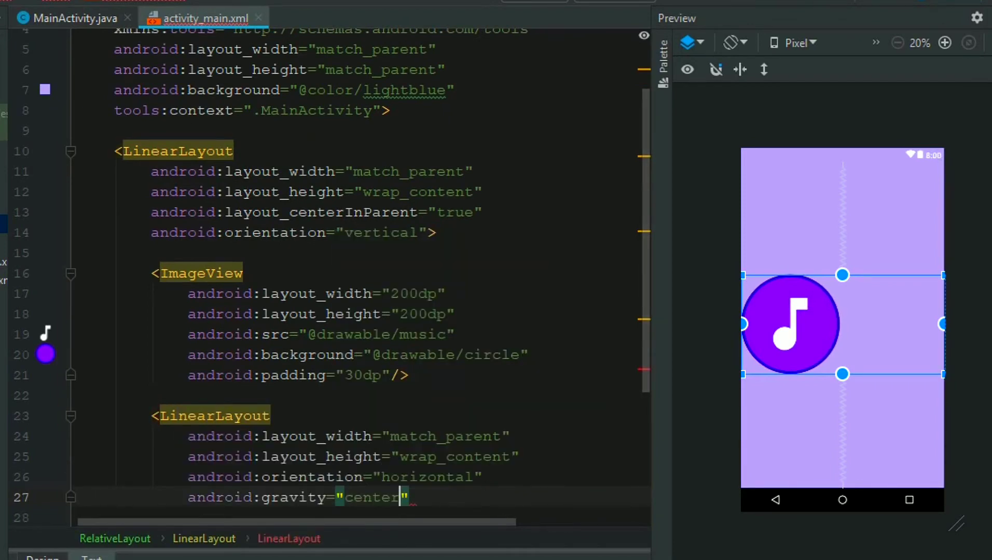
key(End)
text(>)
key(Return)
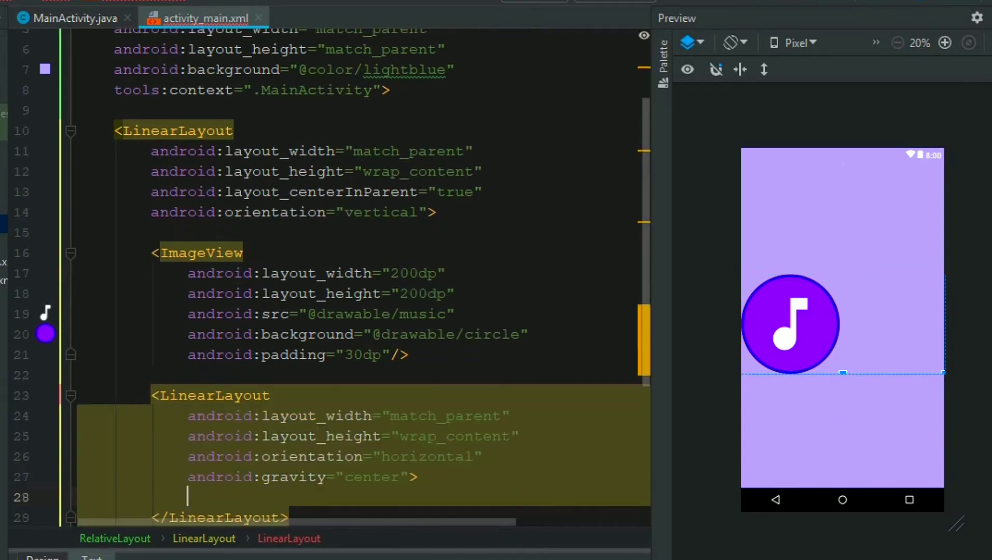
key(Return)
key(Return)
Insert an ImageButton sized 80dp inside the horizontal layout
key(Up)
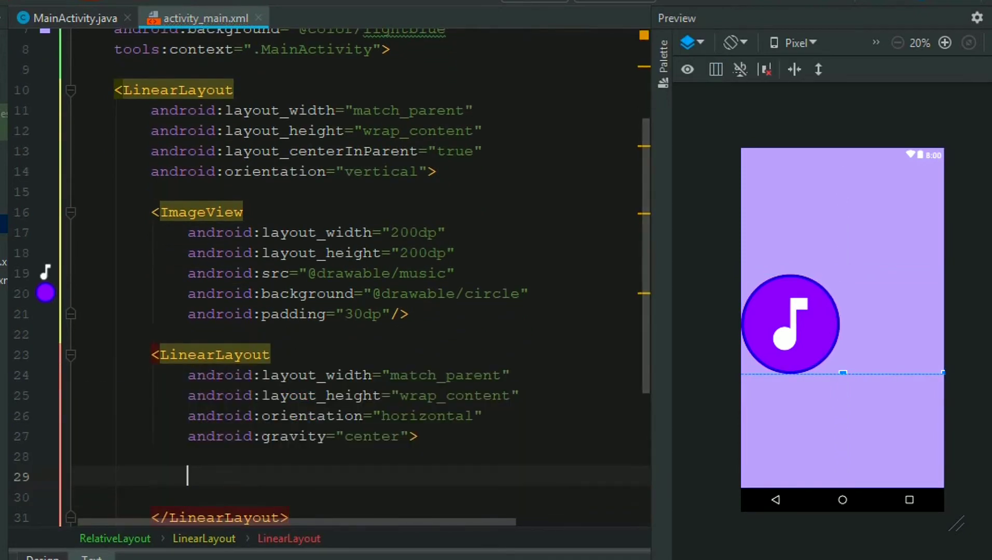
text(<)
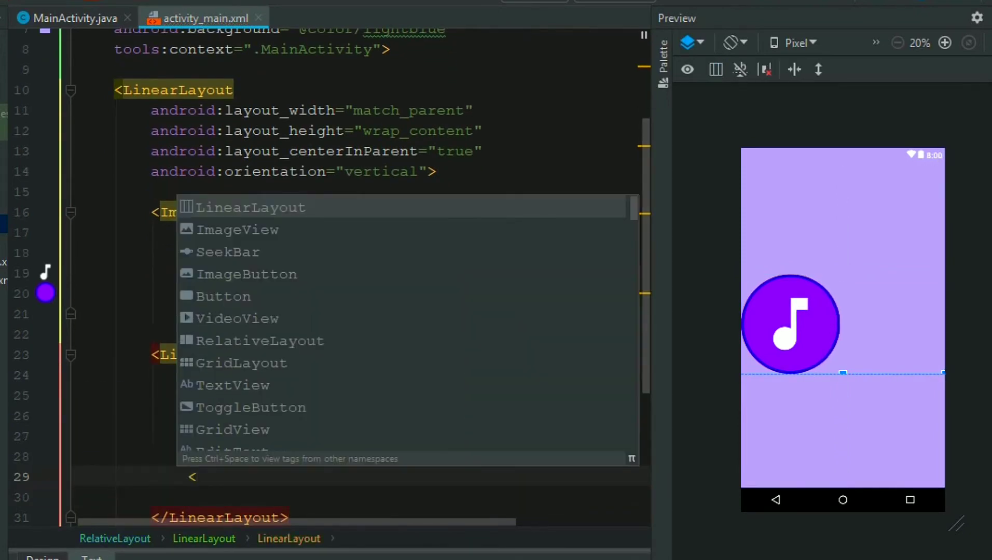
key(Down)
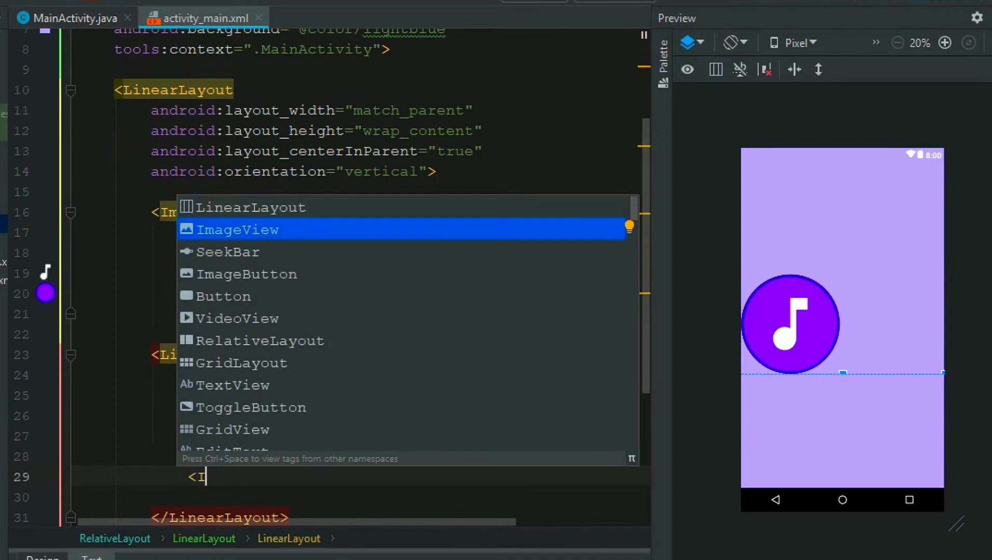
text(Ima)
key(Escape)
text(geB)
key(Return)
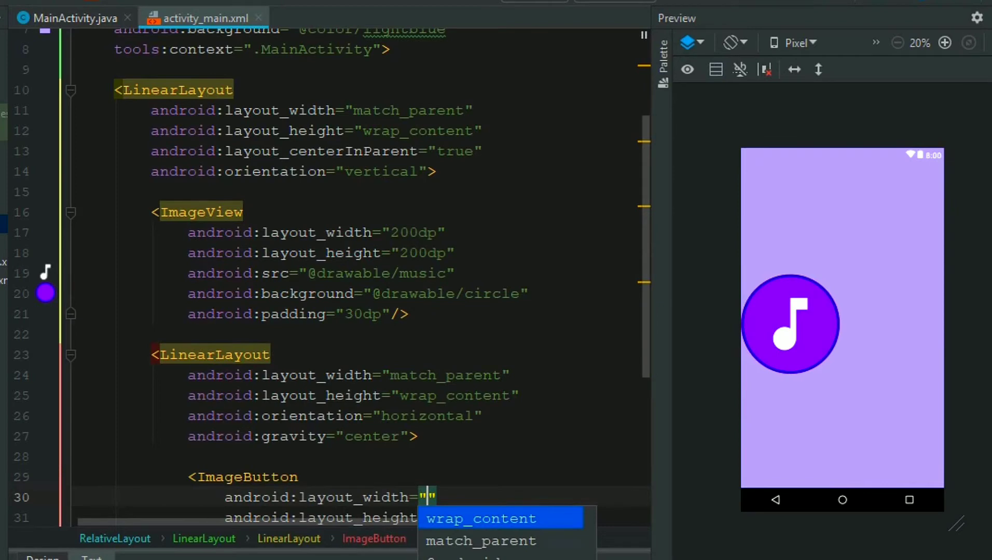
text(80dp)
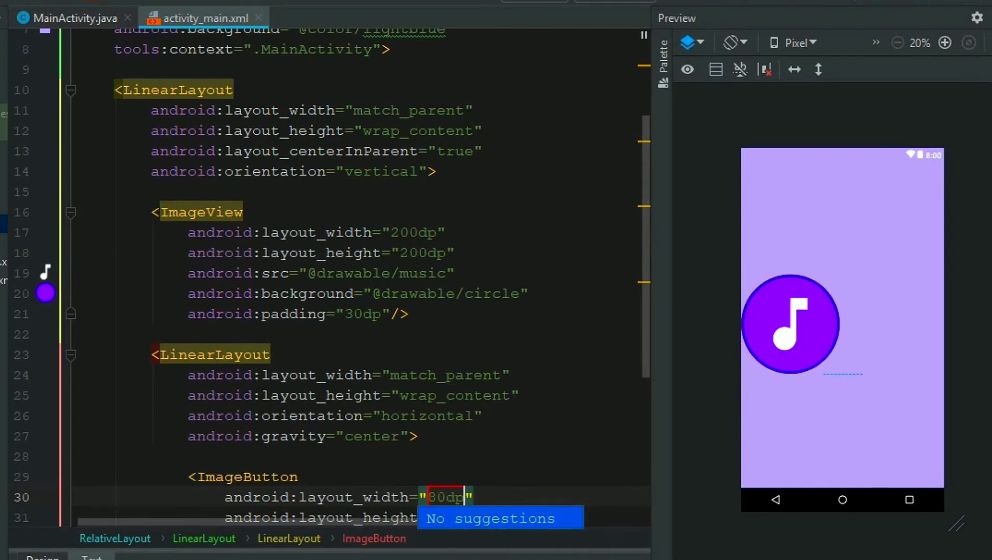
key(Escape)
key(Down)
key(Left)
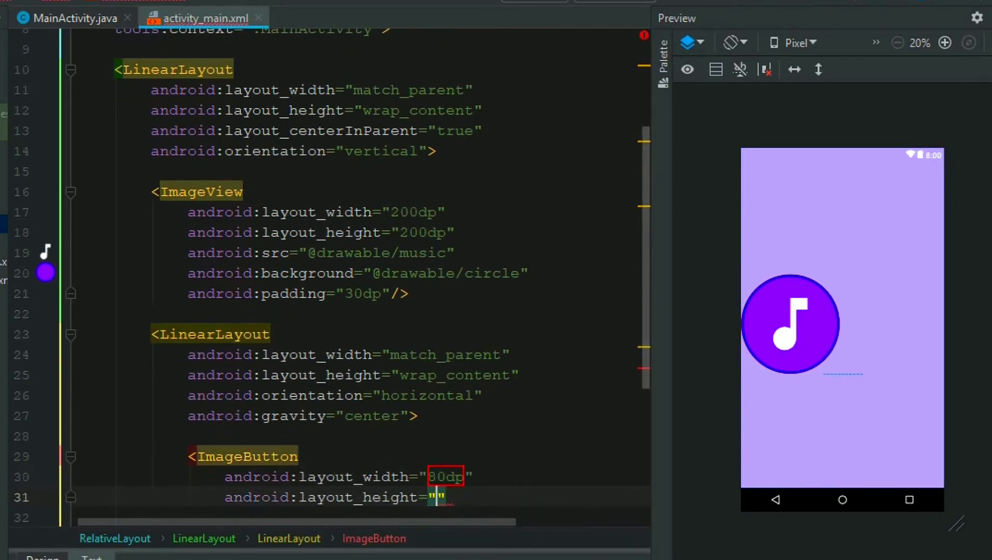
text(80d)
key(Return)
key(Right)
key(Return)
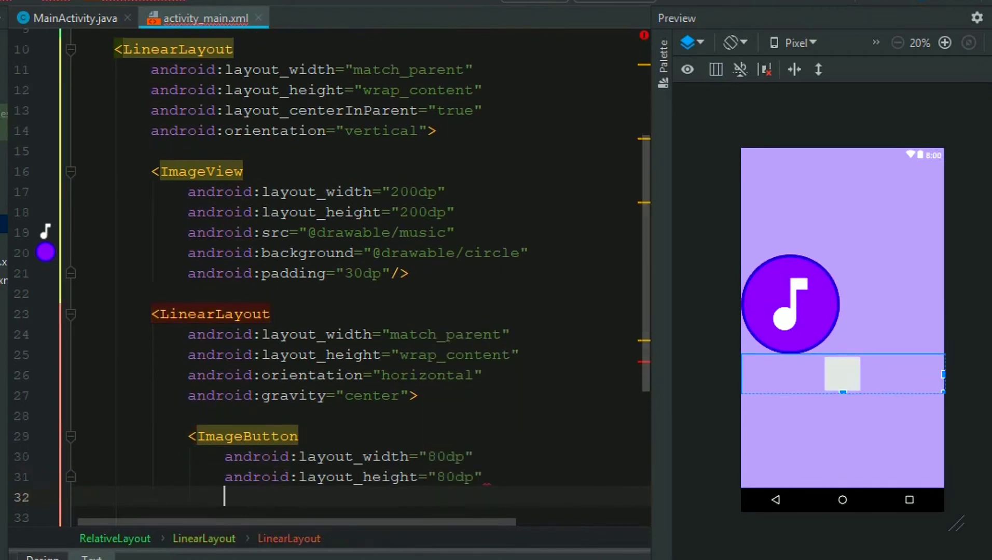
text(bac)
key(Return)
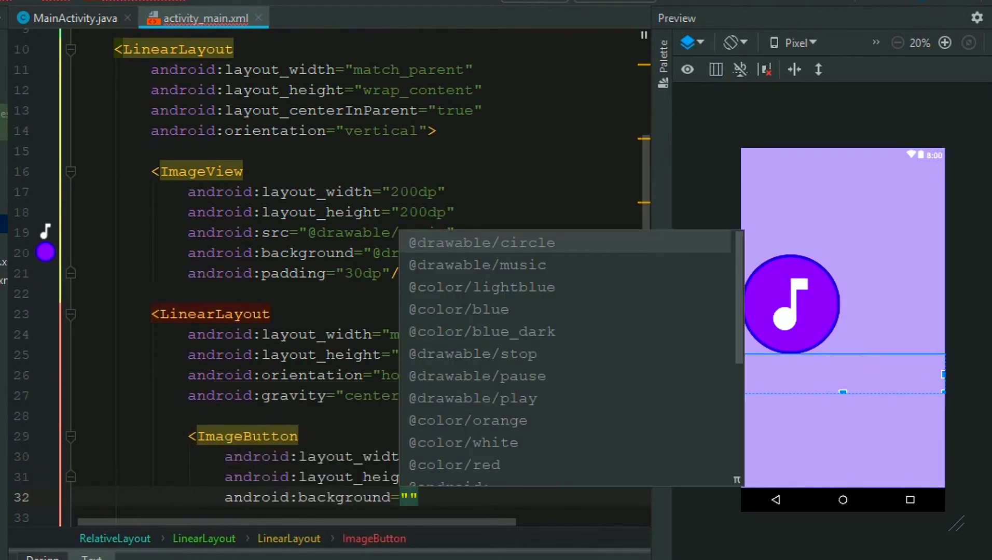
text(but)
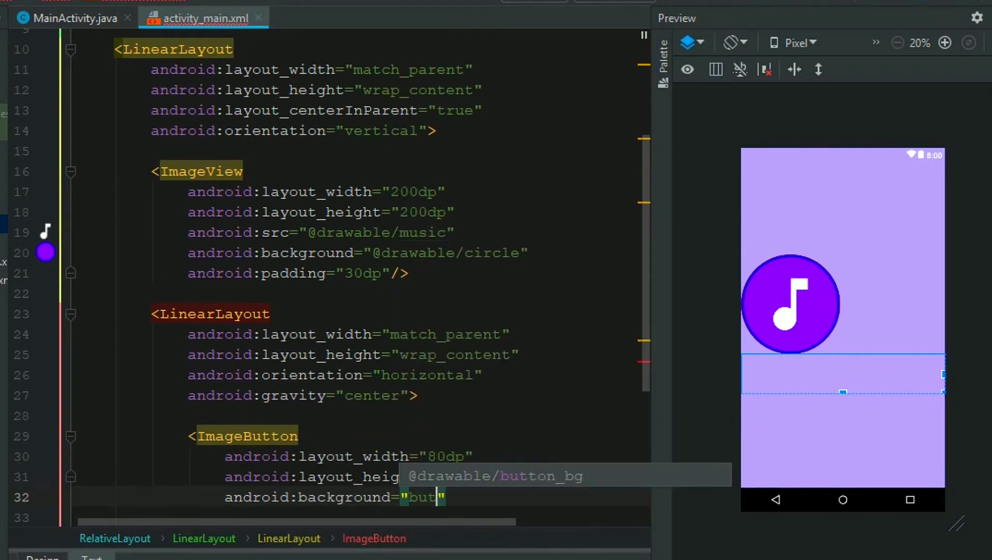
key(Return)
key(End)
key(Return)
text(src)
key(Return)
text(pl)
key(Return)
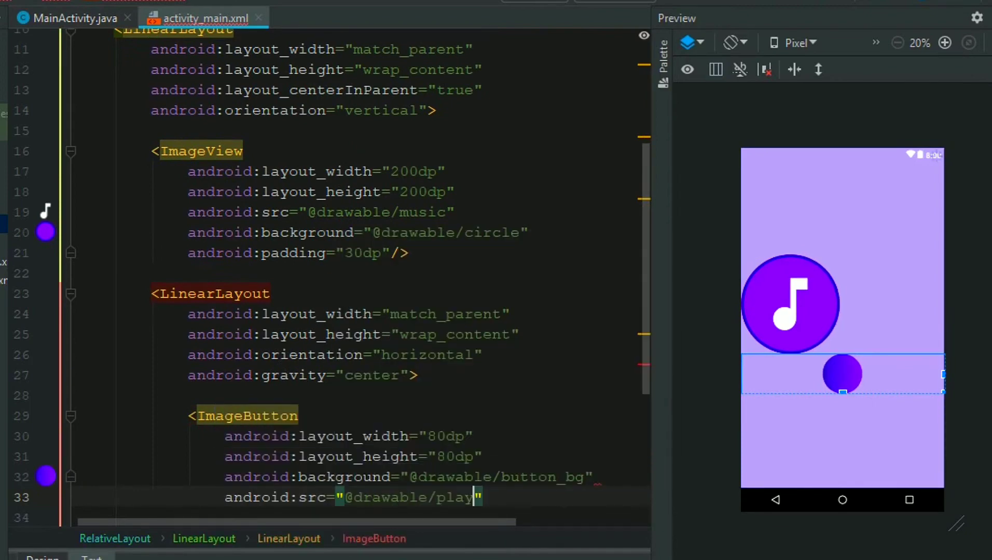
key(End)
text(/>)
Add android:id="@+id/play" to the ImageButton
key(Up)
key(Up)
key(Up)
key(Up)
key(Return)
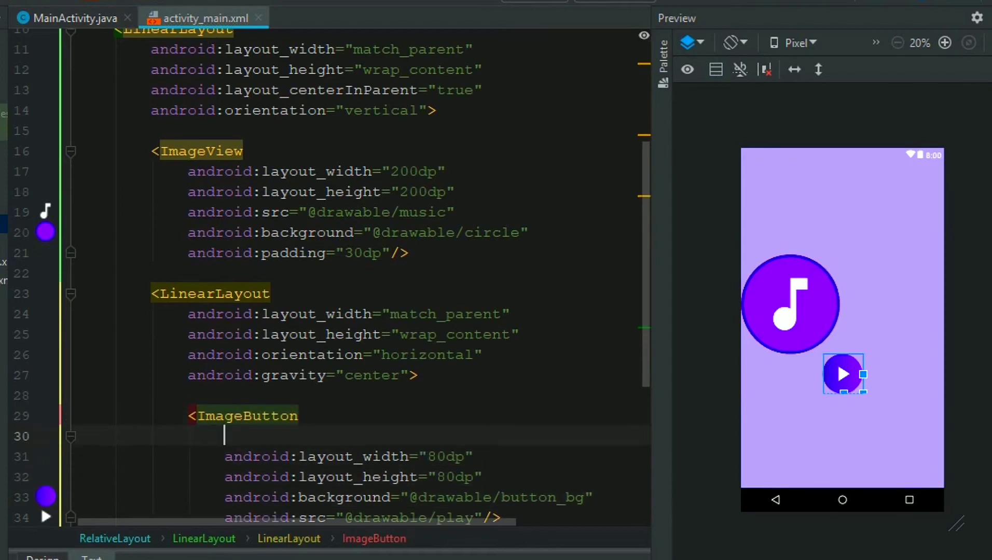
text(id)
key(Return)
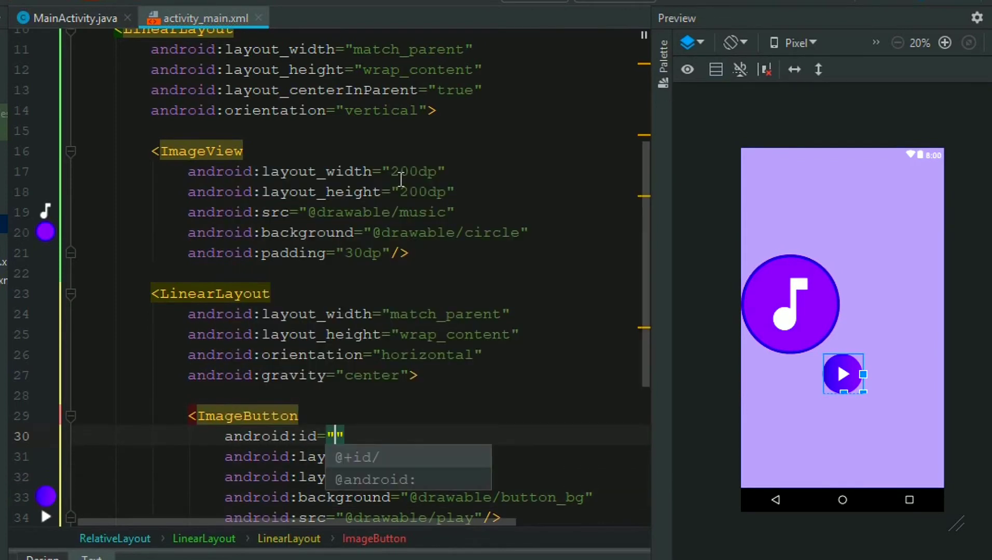
key(Return)
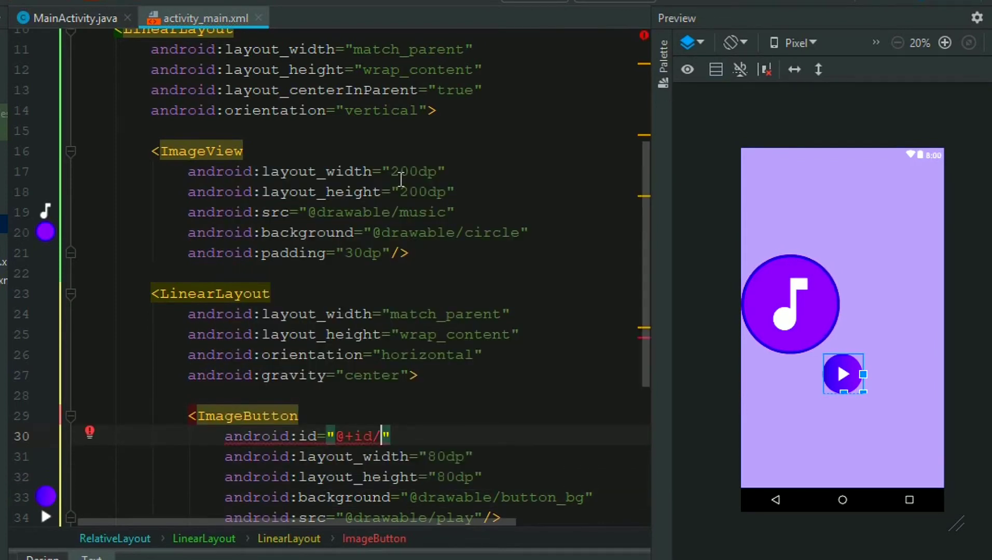
text(play)
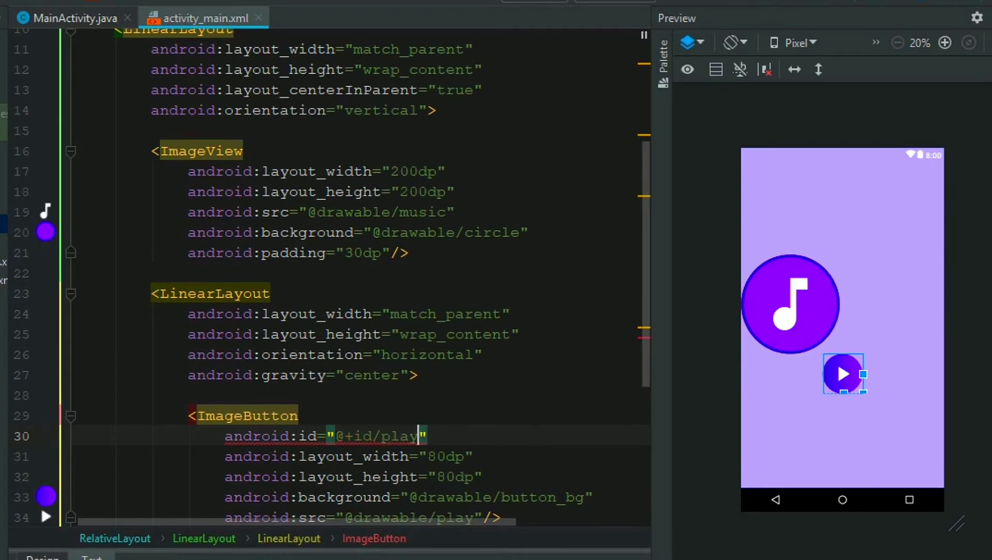
key(Down)
key(Down)
key(Down)
key(Down)
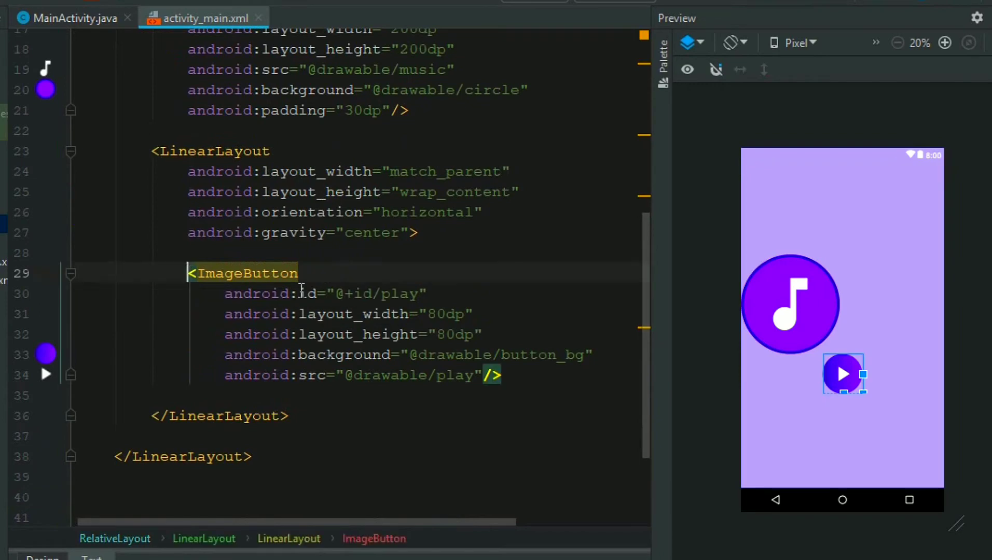
Duplicate the play ImageButton block twice below itself
drag(188, 274, 531, 369)
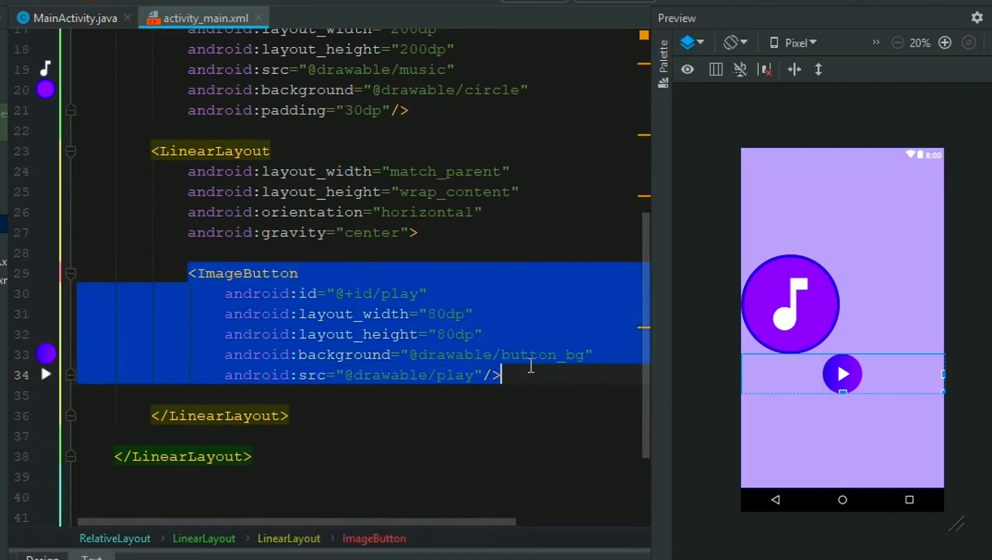
key(ctrl+c)
click(530, 368)
key(Return)
key(ctrl+v)
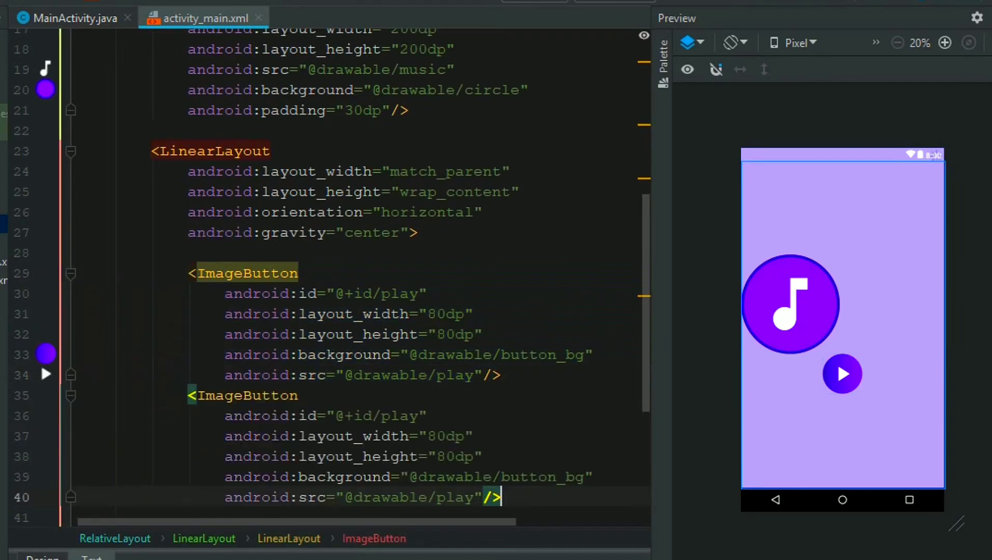
key(Return)
key(ctrl+v)
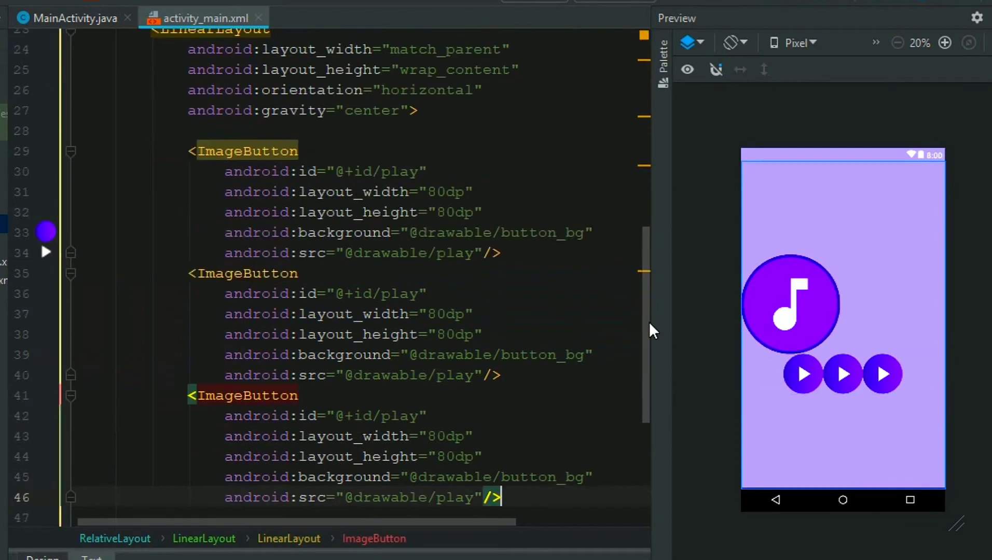
drag(644, 313, 644, 363)
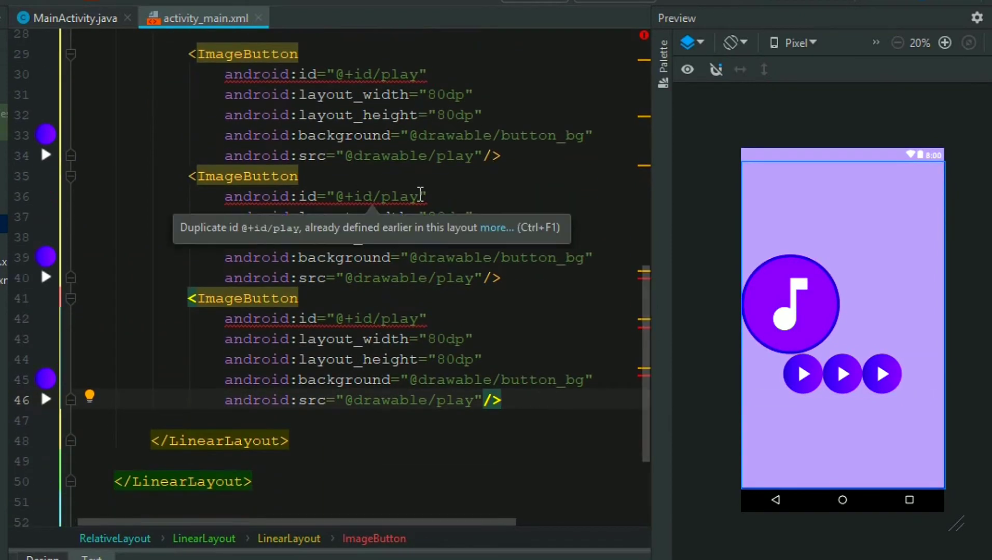
Change the copies' ids and icons to pause and stop
click(425, 197)
key(BackSpace)
key(BackSpace)
key(BackSpace)
text(ause)
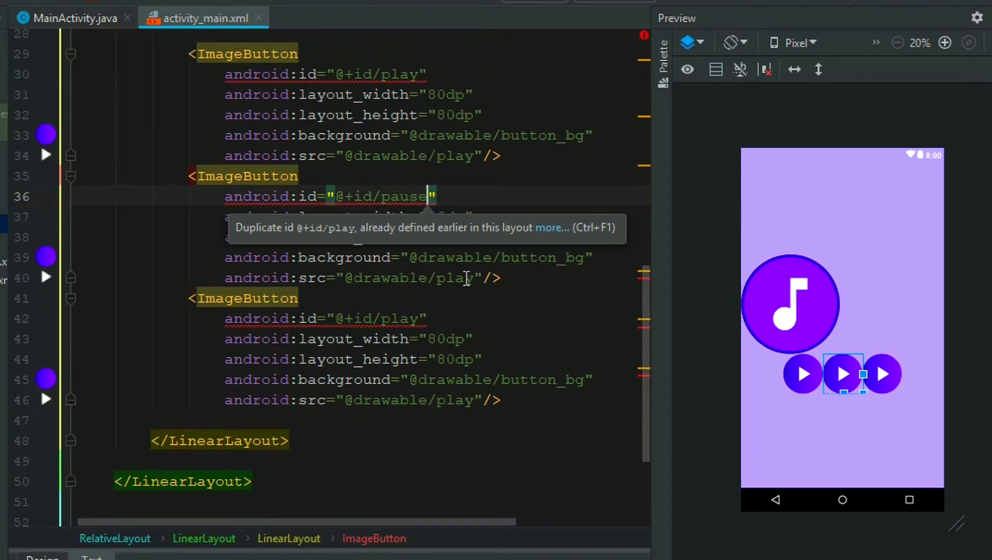
click(473, 278)
key(BackSpace)
key(BackSpace)
key(BackSpace)
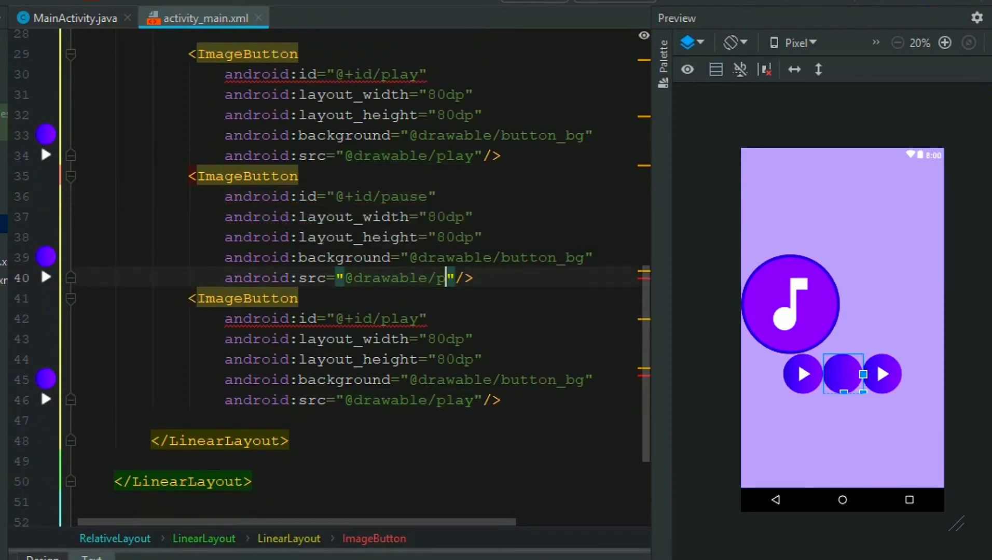
text(ause)
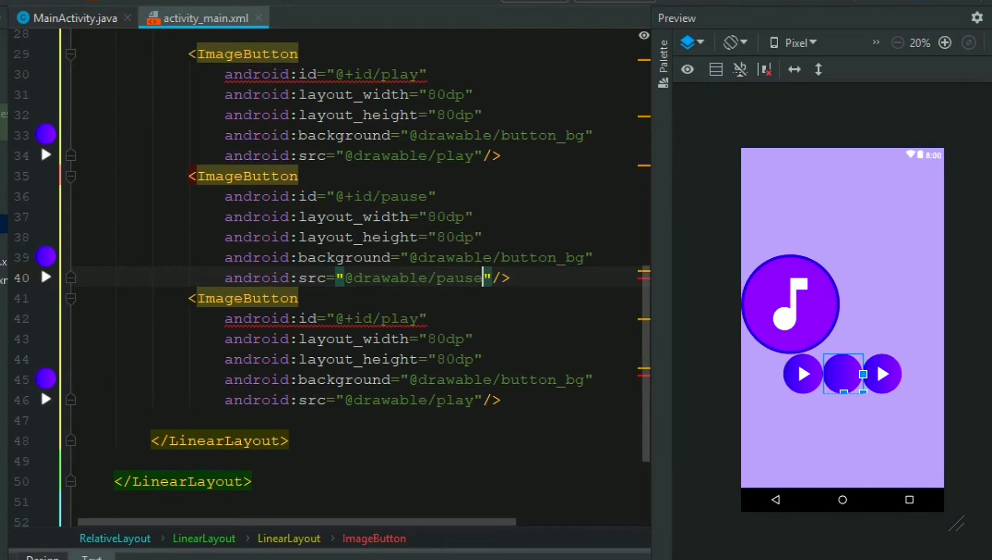
click(420, 319)
key(BackSpace)
key(BackSpace)
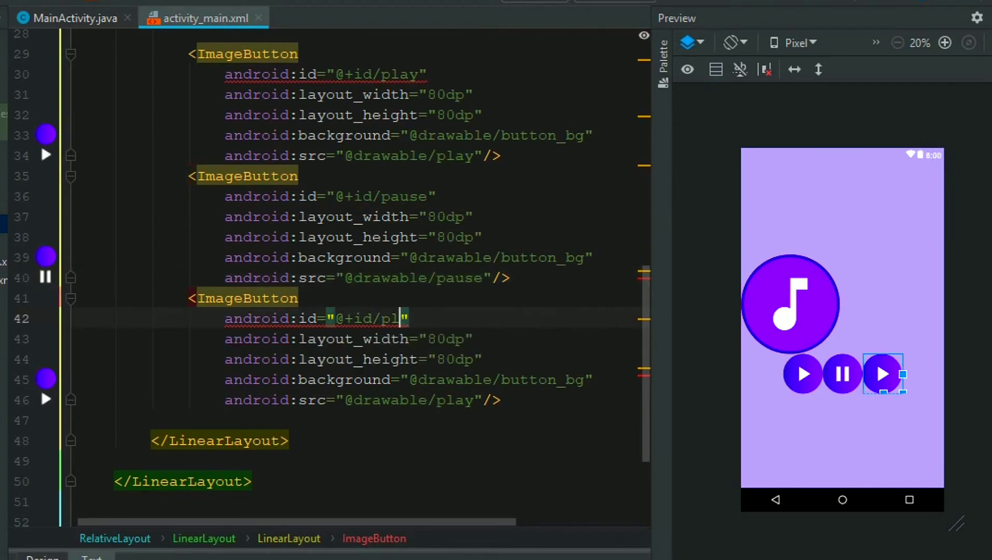
key(BackSpace)
key(BackSpace)
text(st)
text(op)
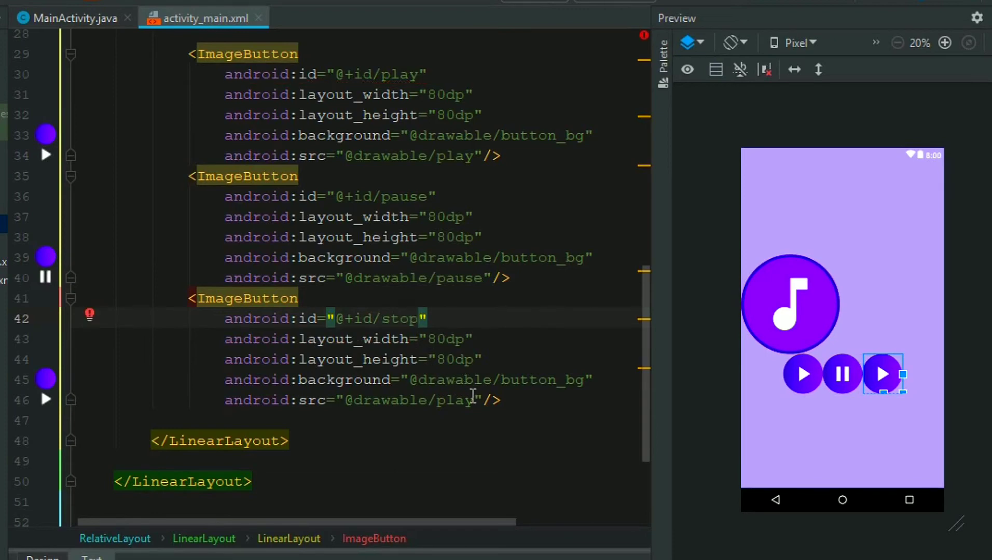
drag(474, 400, 438, 400)
key(BackSpace)
text(stop)
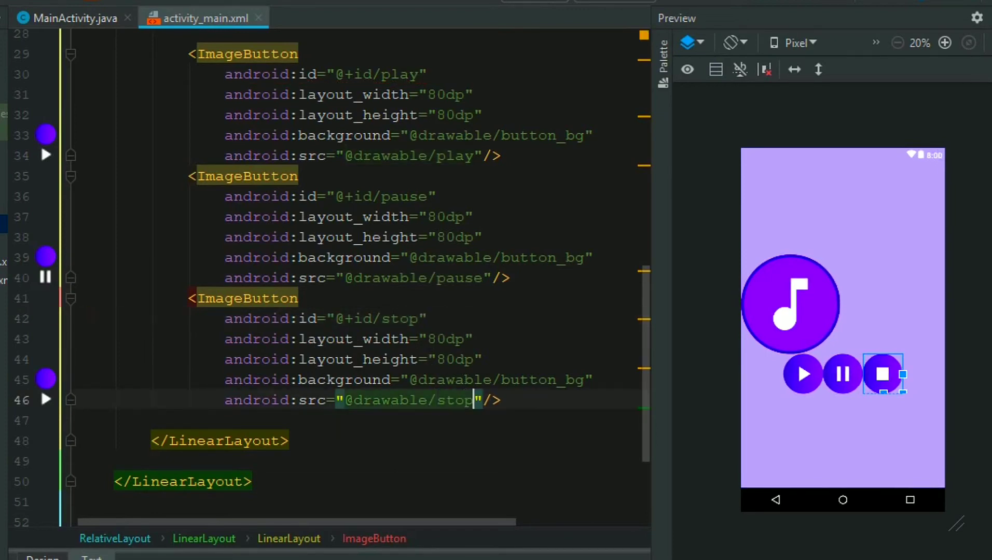
Add layout_marginLeft="20dp" to the stop and pause ImageButtons
key(Up)
key(Up)
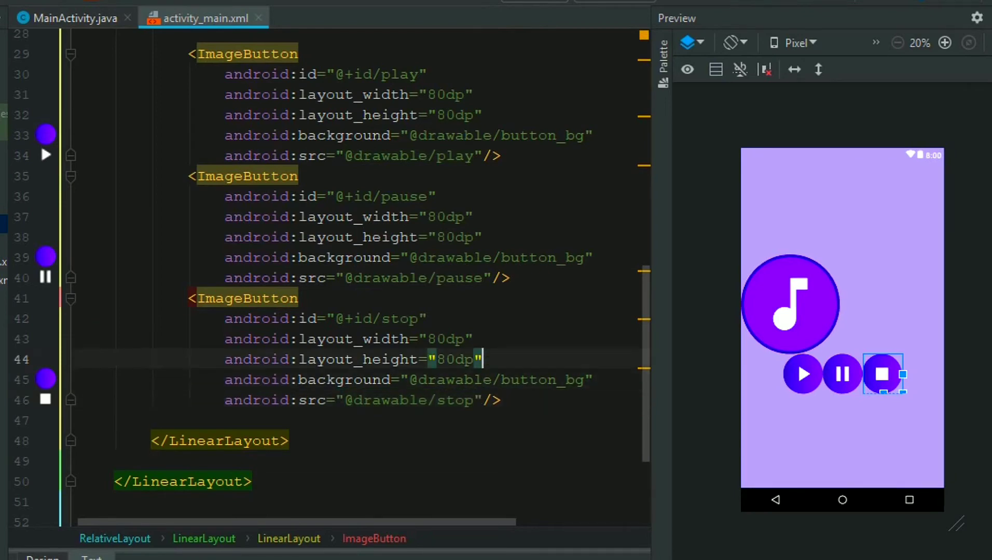
key(Return)
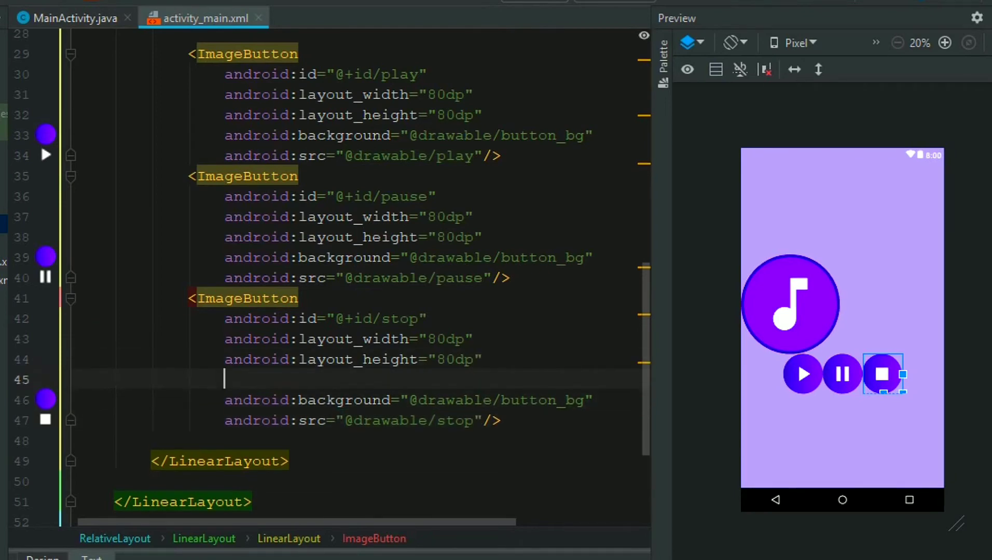
text(marg)
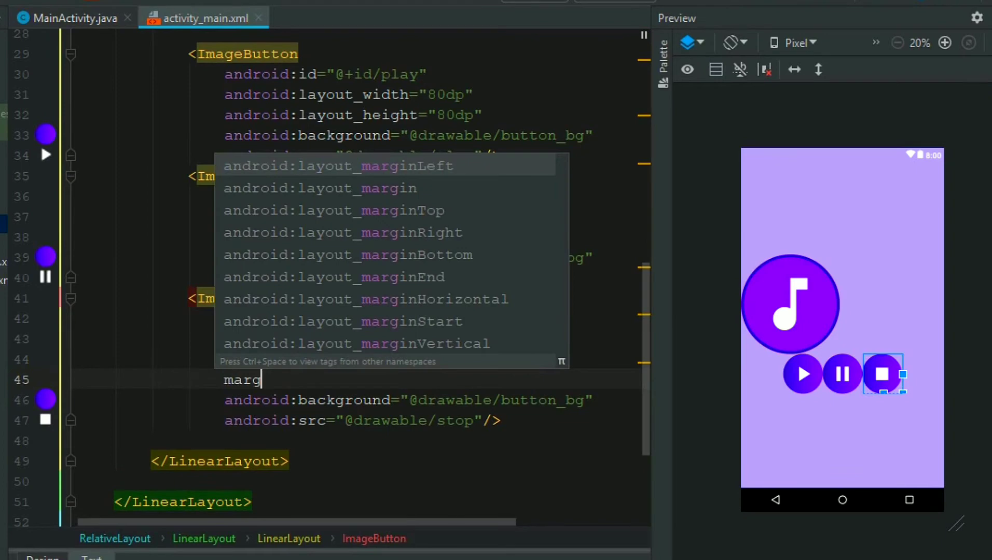
key(Return)
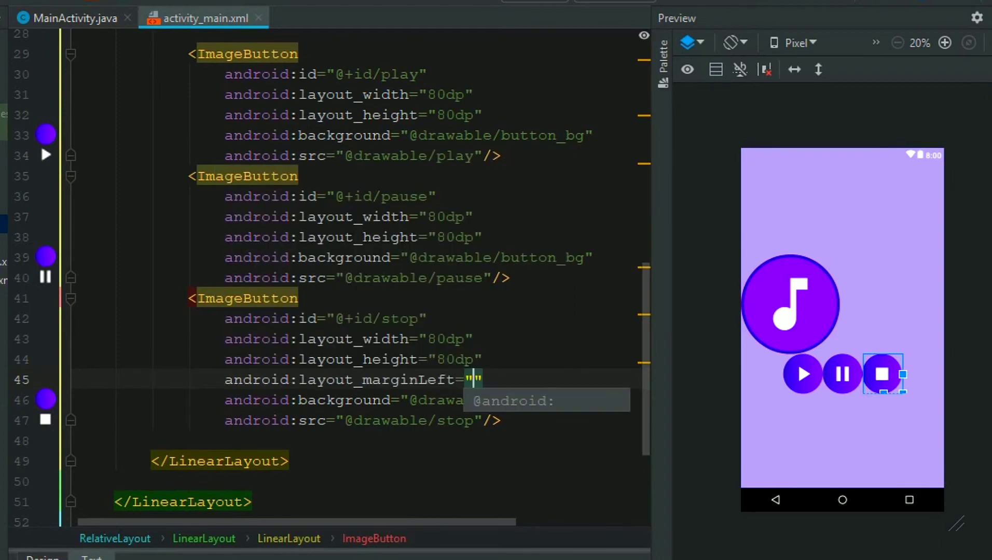
text(20dp)
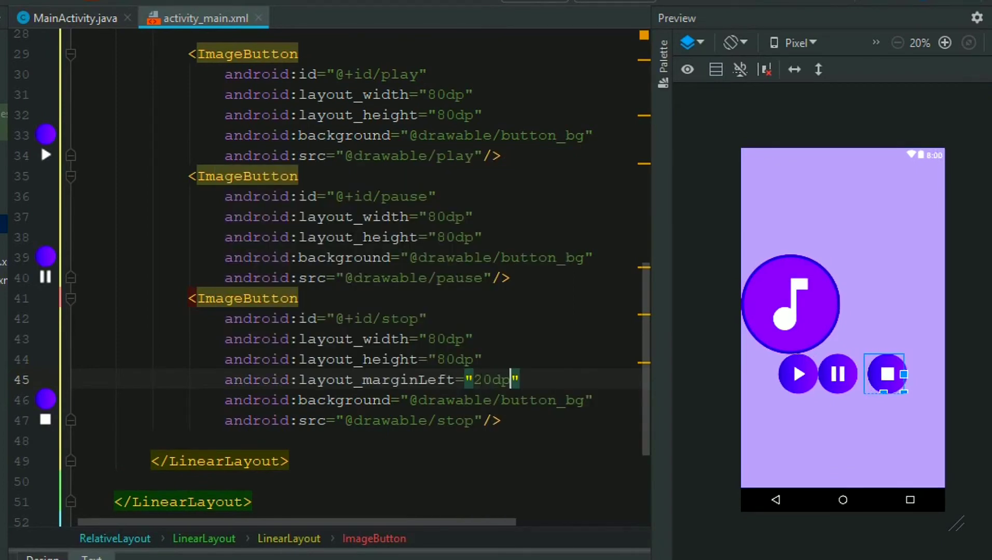
key(Up)
key(Up)
key(Up)
key(Up)
key(Up)
key(Return)
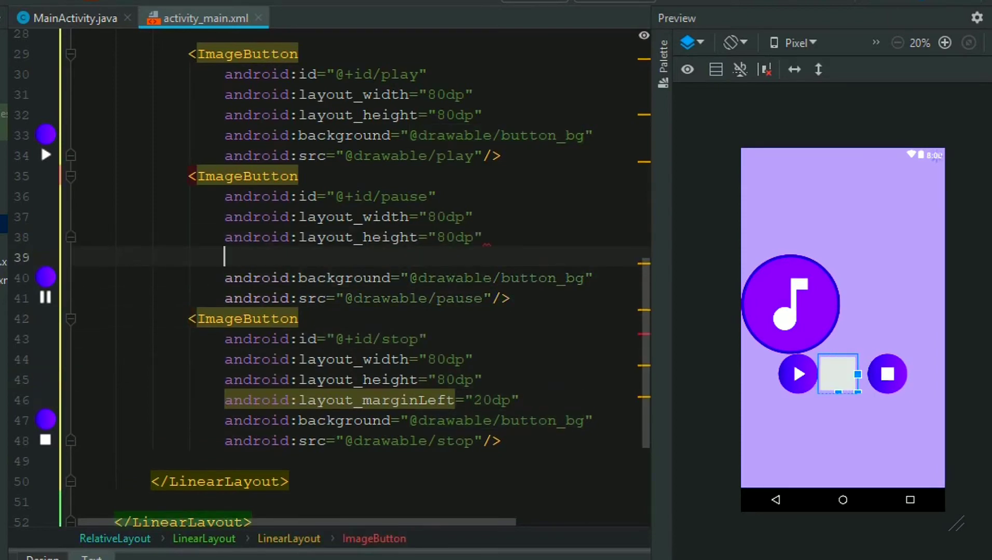
text(marg)
key(Return)
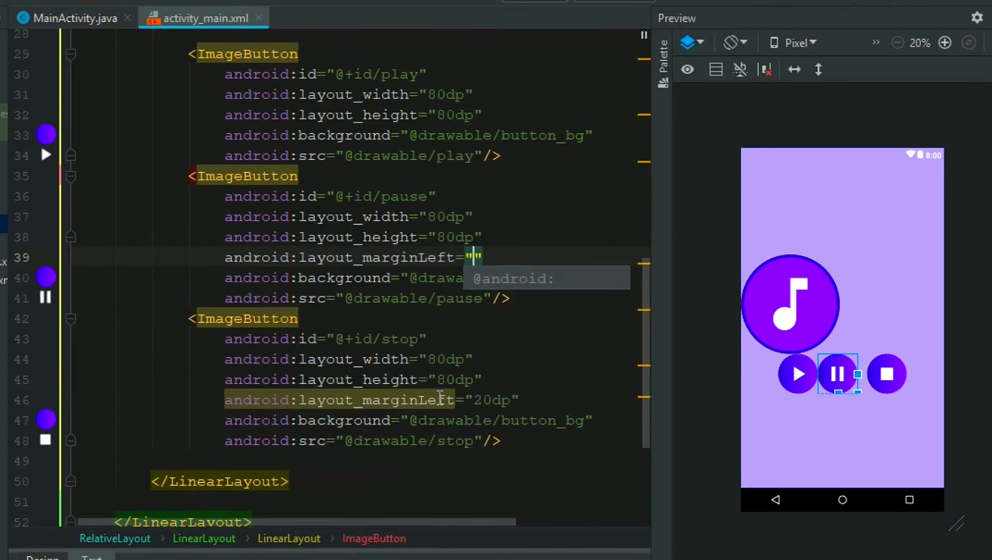
text(20dp)
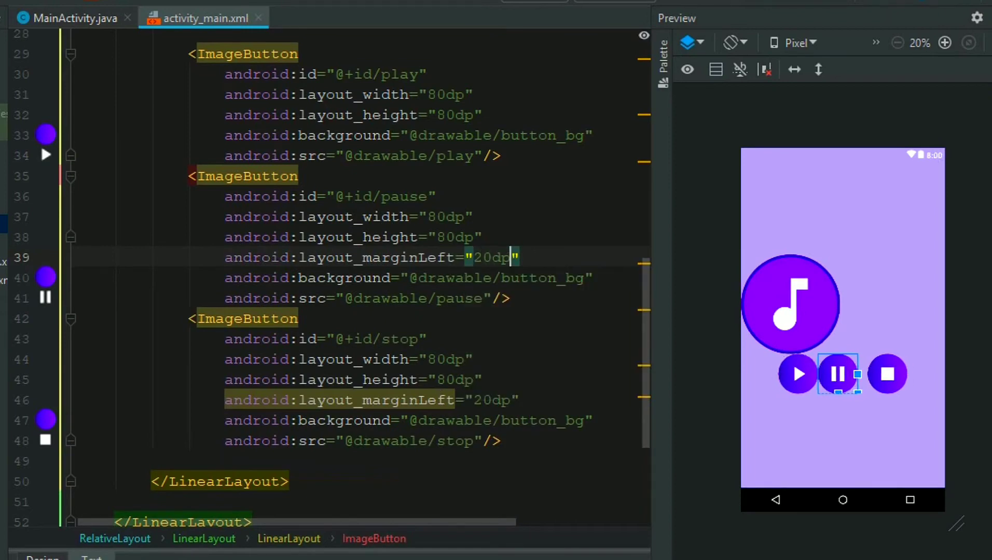
Add layout_marginTop="30dp" to the horizontal button-row LinearLayout
key(Up)
key(Up)
key(Up)
key(Up)
key(Up)
key(Up)
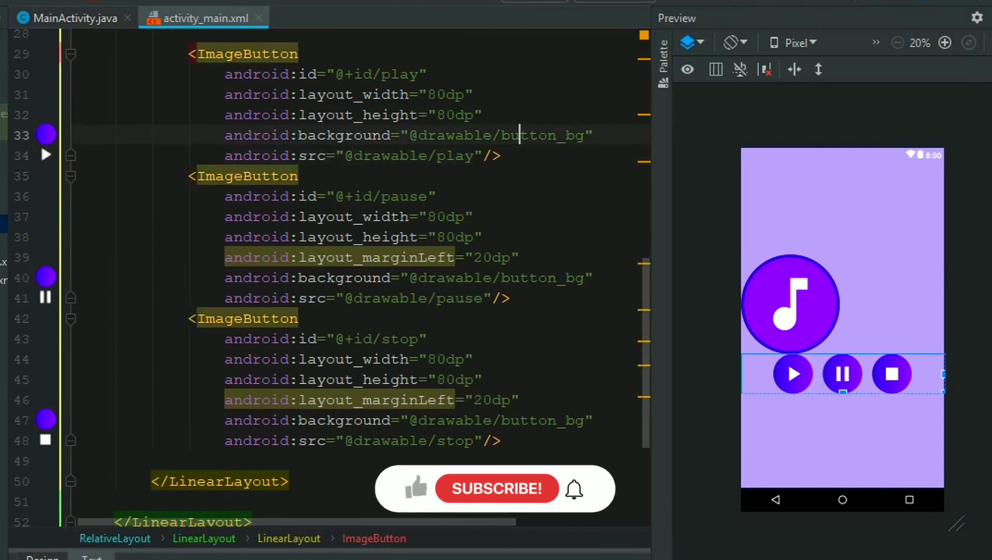
key(Up)
key(Up)
key(Up)
key(Up)
key(Up)
key(Up)
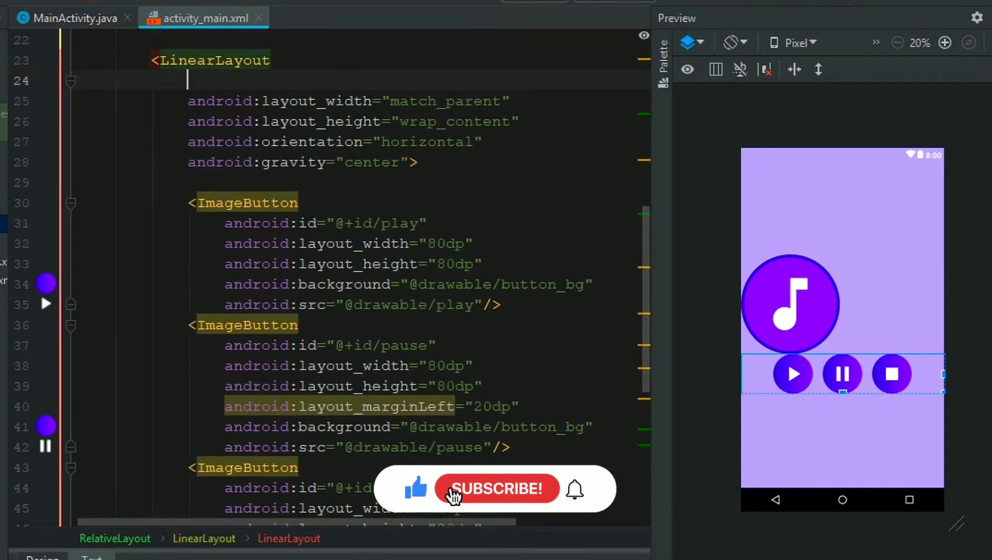
key(Return)
text(marg)
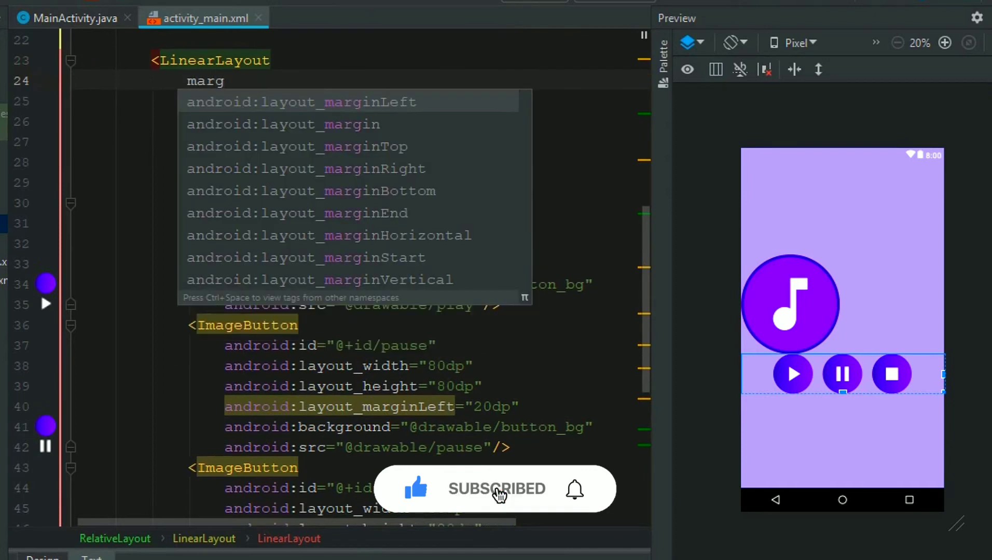
key(Down)
key(Down)
key(Return)
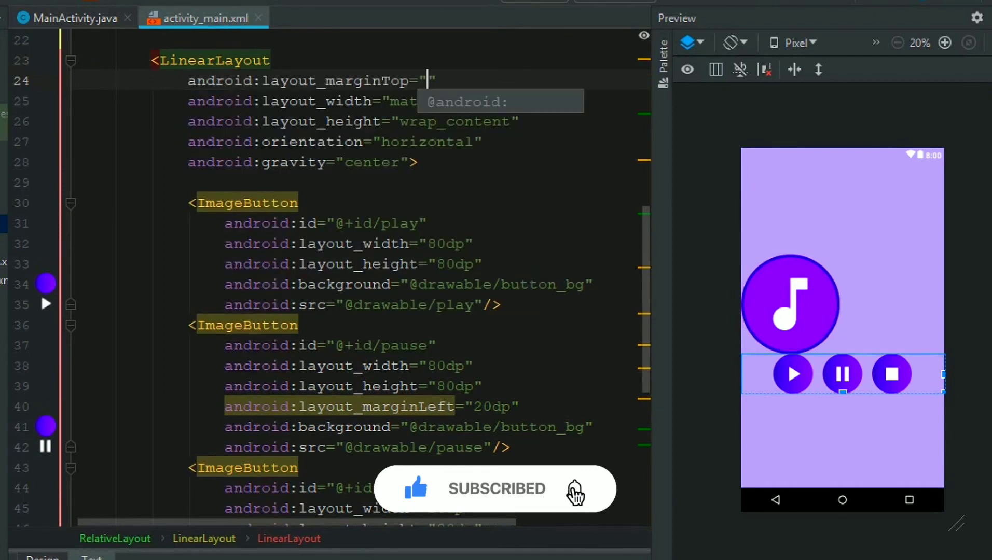
text(30dp)
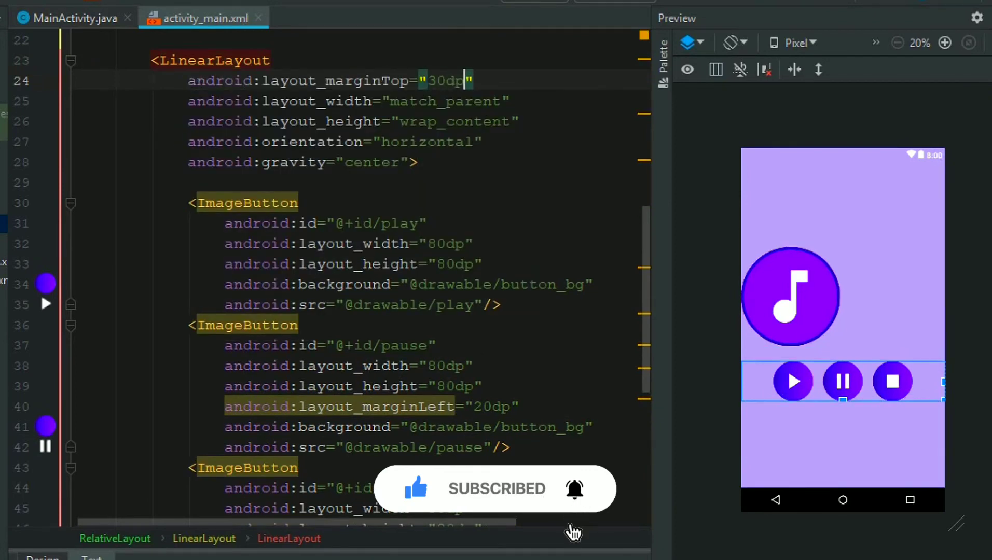
key(Up)
key(Up)
key(Up)
key(Up)
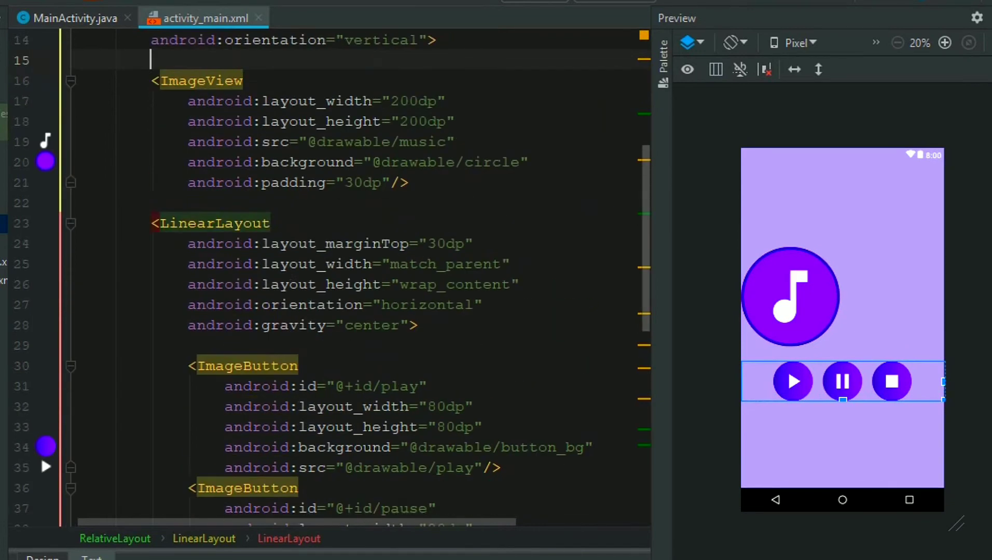
key(Up)
key(Up)
key(Up)
key(End)
key(Down)
key(Down)
key(Down)
key(Down)
Add android:gravity="center" to the outer vertical LinearLayout
key(Up)
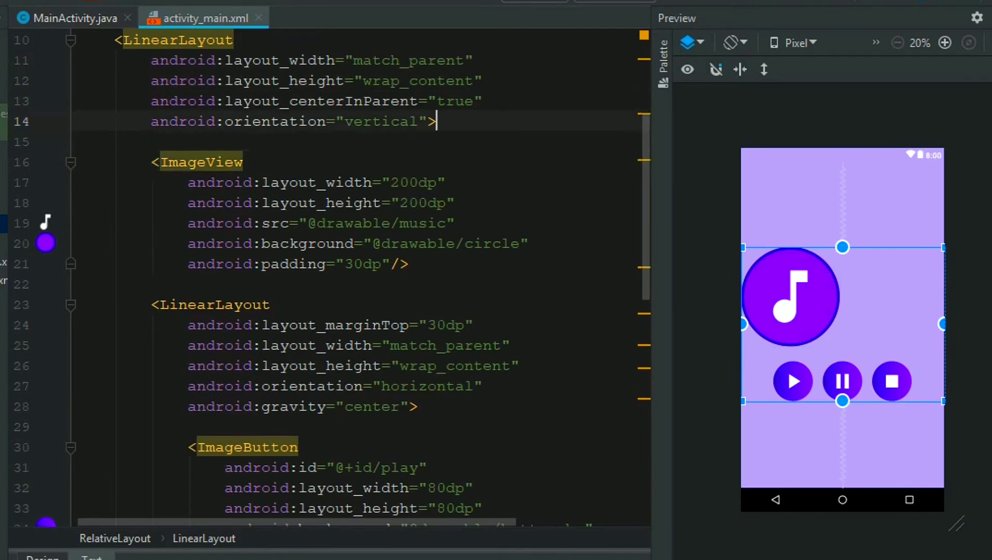
key(Up)
key(End)
key(Return)
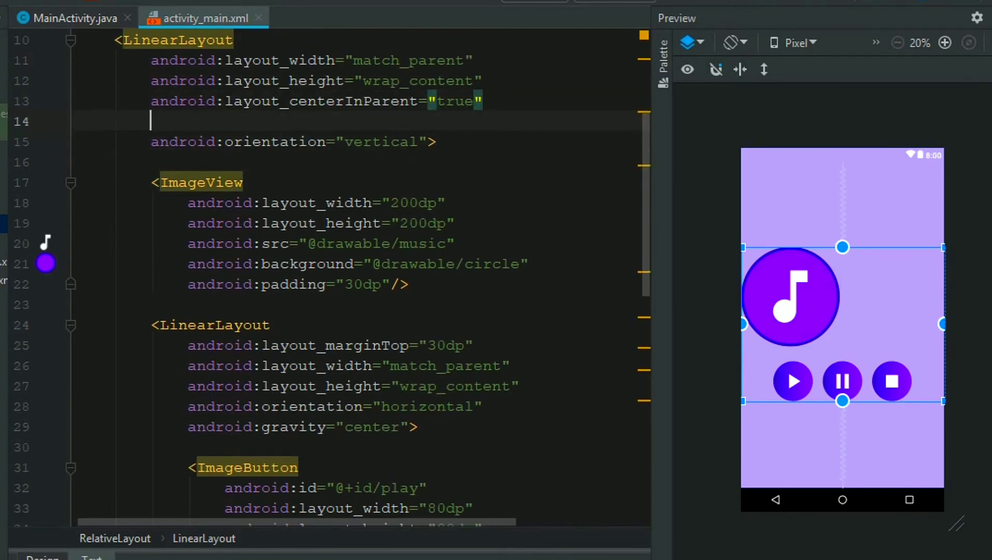
text(gec)
key(BackSpace)
key(BackSpace)
text(ra)
key(Return)
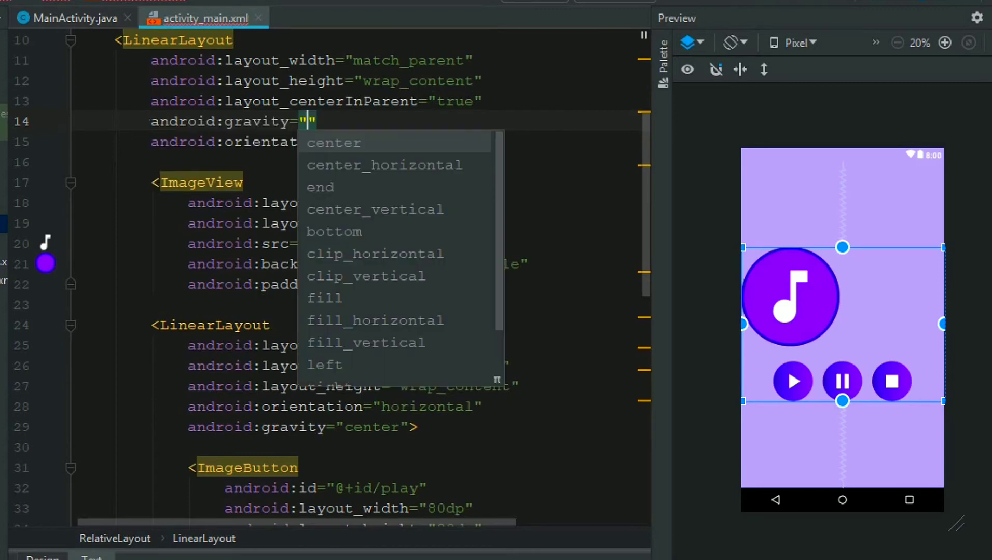
key(Return)
key(Right)
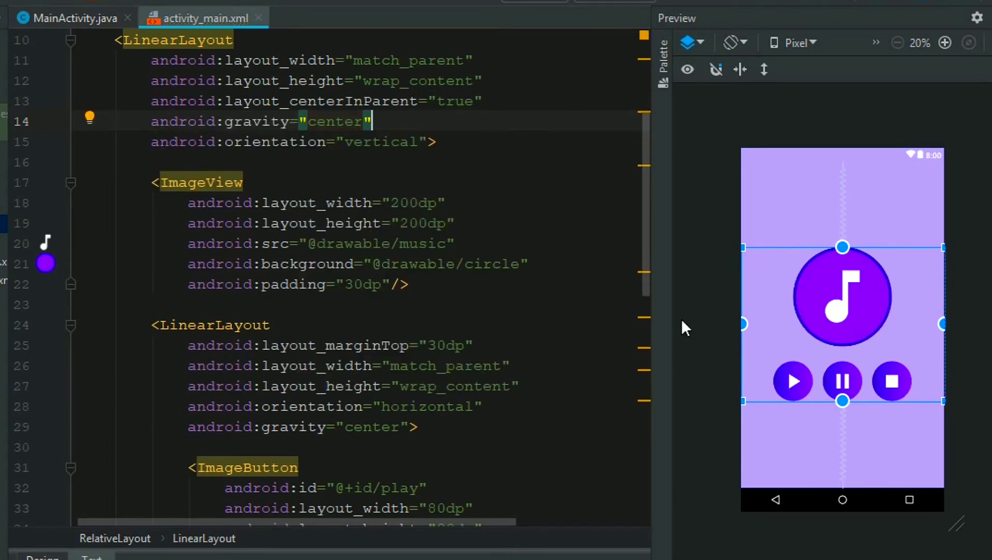
scroll(649, 334, down, 5)
scroll(649, 333, down, 1)
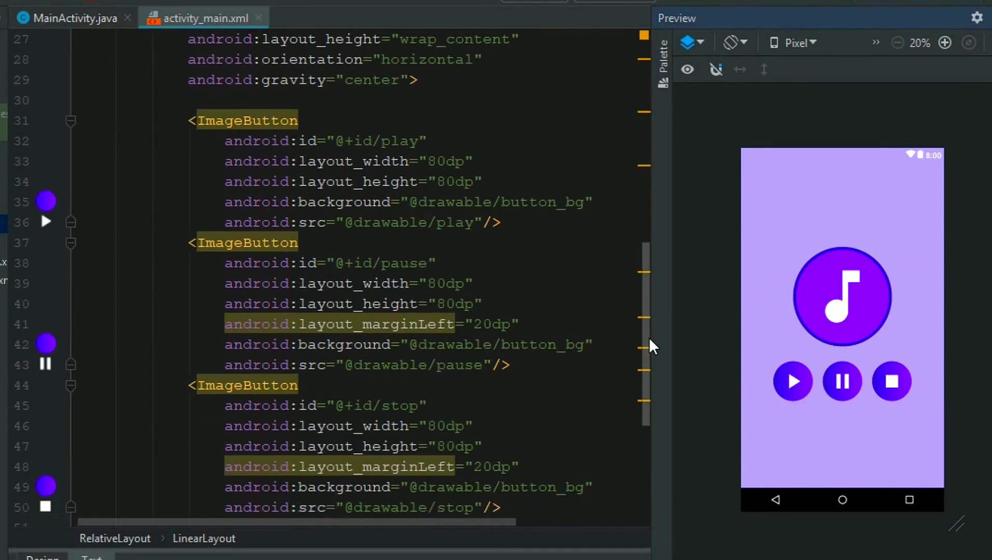
scroll(648, 364, down, 3)
drag(645, 382, 635, 57)
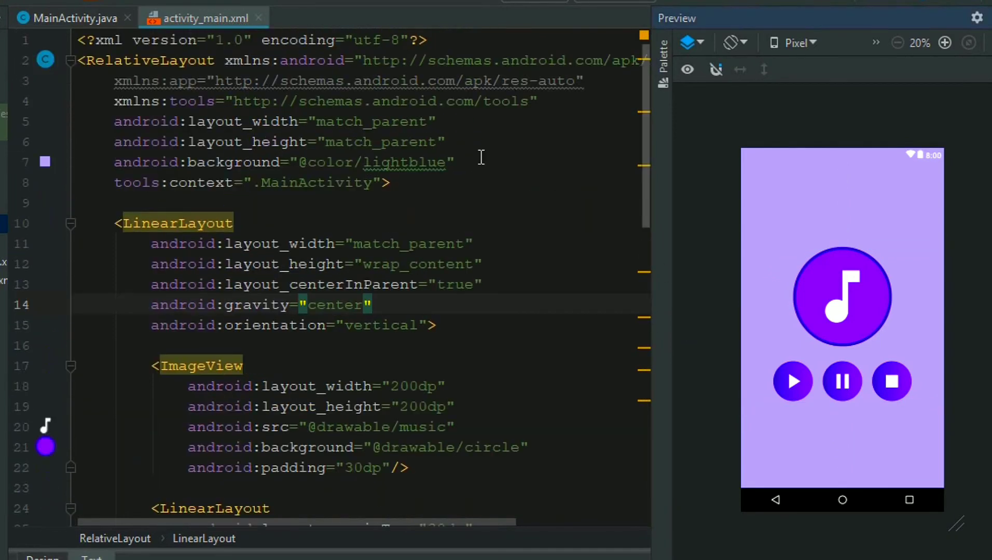
In MainActivity.java, declare 'ImageButton play, pause, stop;' and 'MediaPlayer mediaPlayer;' fields
click(68, 18)
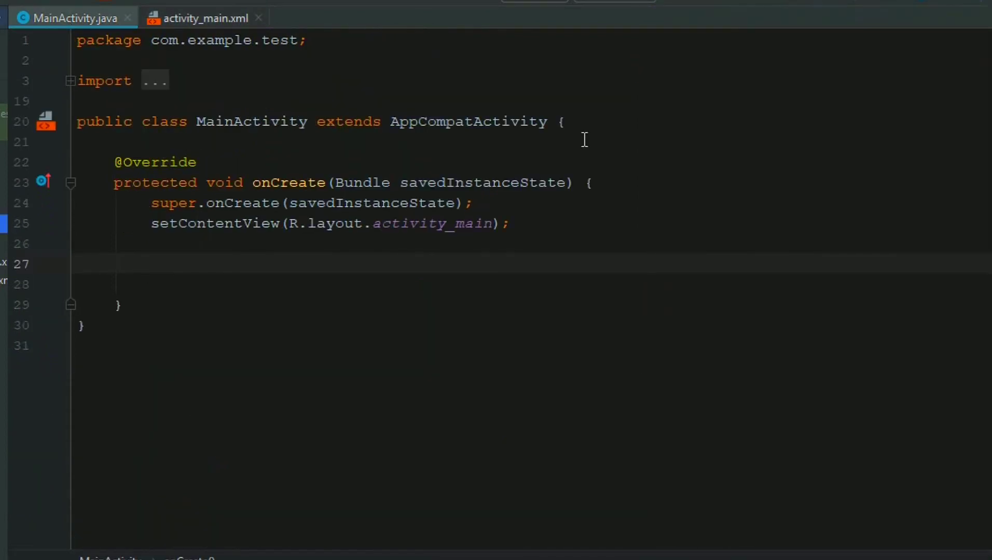
click(586, 121)
key(Return)
key(Return)
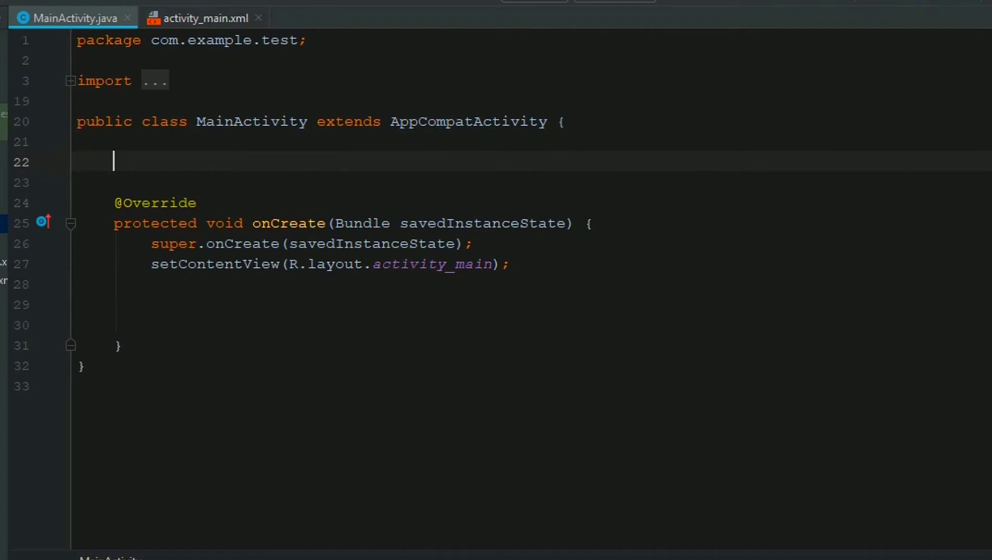
text(Ima)
key(Return)
text(pl)
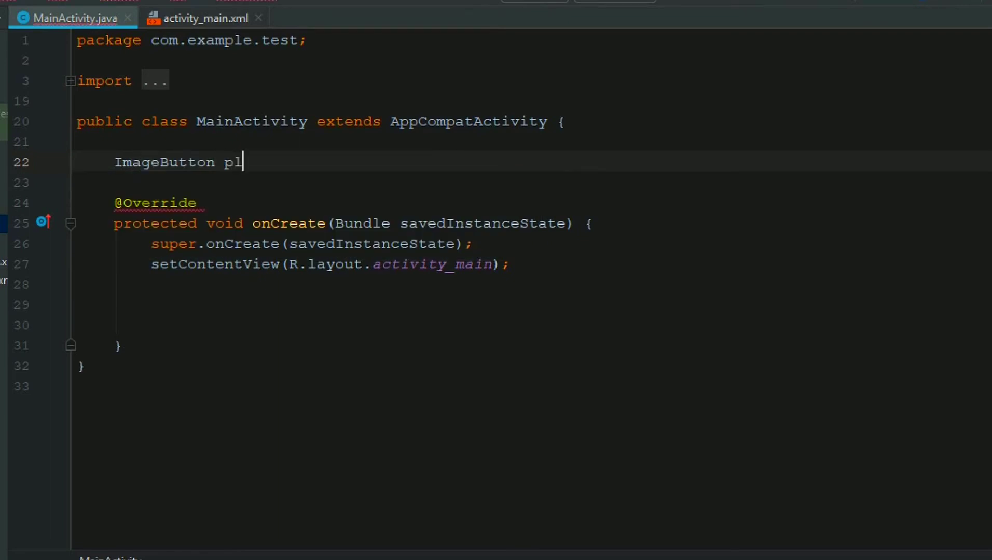
text(ay)
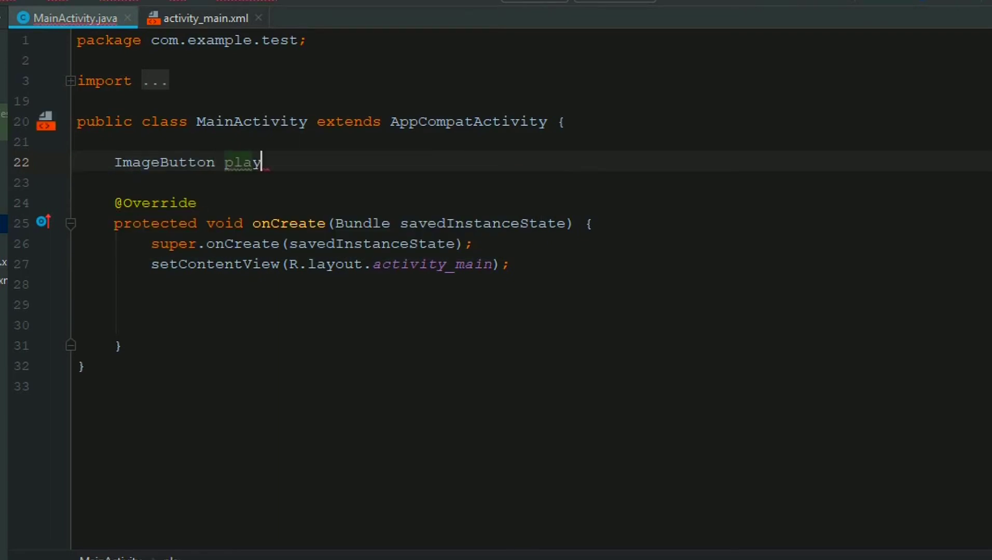
text(, pause,)
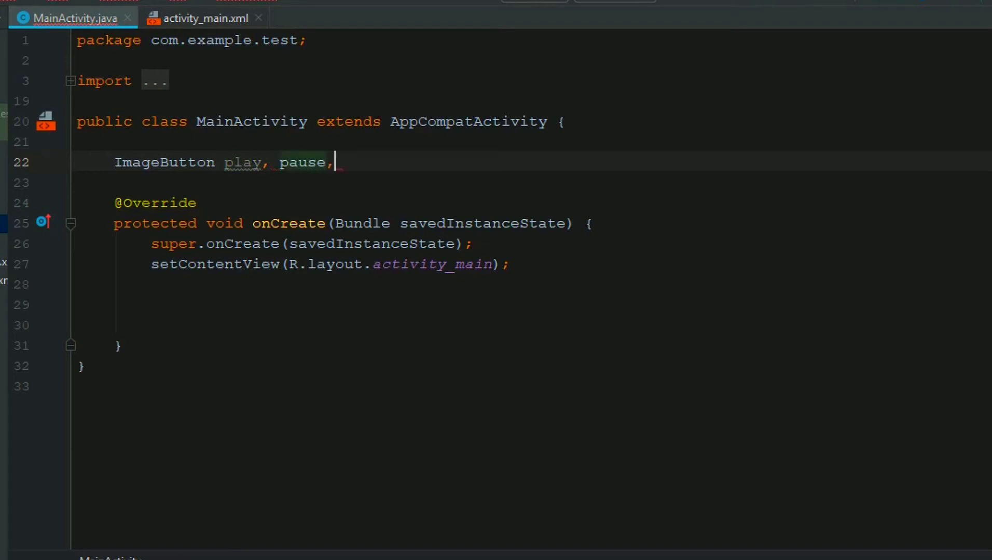
text(stop;)
key(Return)
text(Med)
key(Return)
text(med)
key(Return)
text(;)
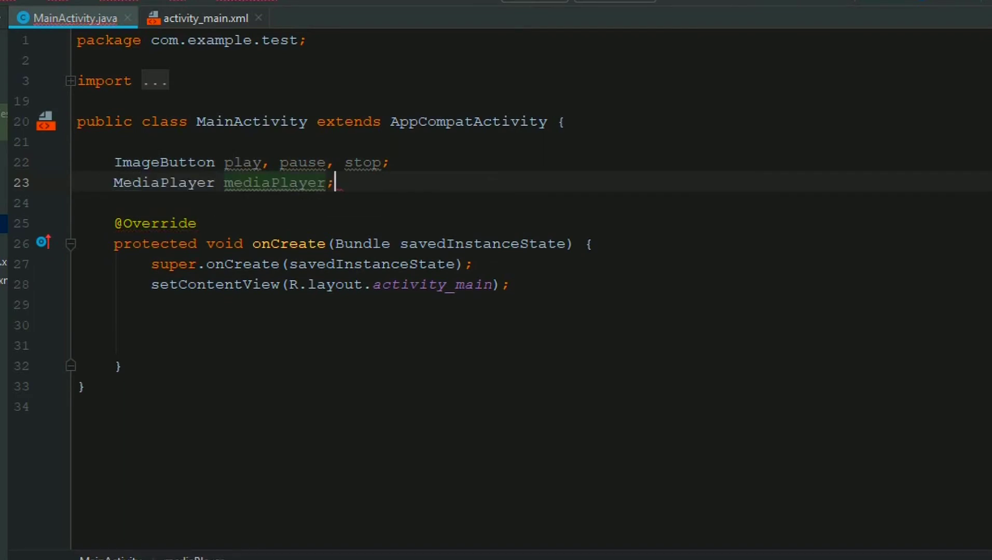
key(Down)
key(Down)
key(Down)
key(Down)
key(Down)
key(BackSpace)
key(BackSpace)
key(Return)
text(play = fin)
Assign play and pause with findViewById(R.id.play) and findViewById(R.id.pause)
key(Return)
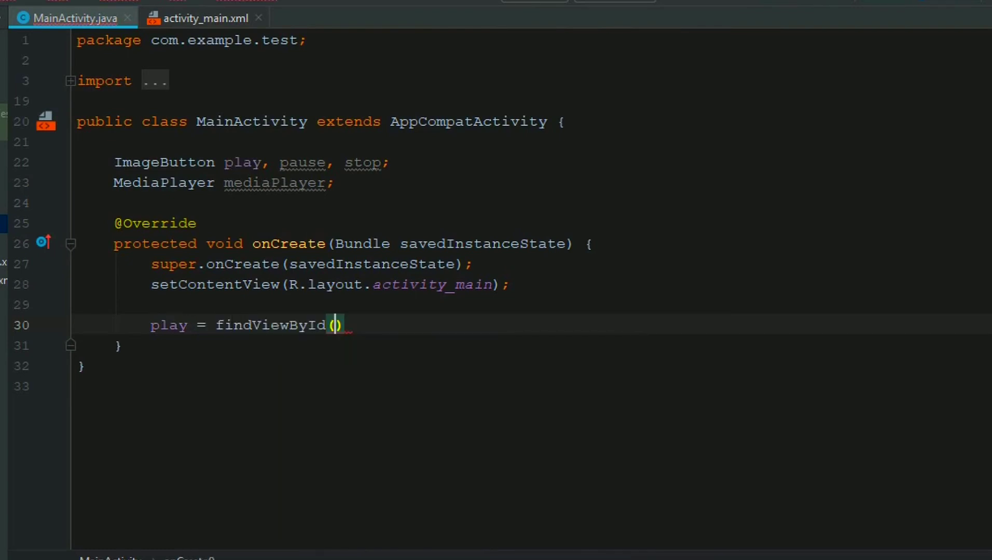
text(R.id.)
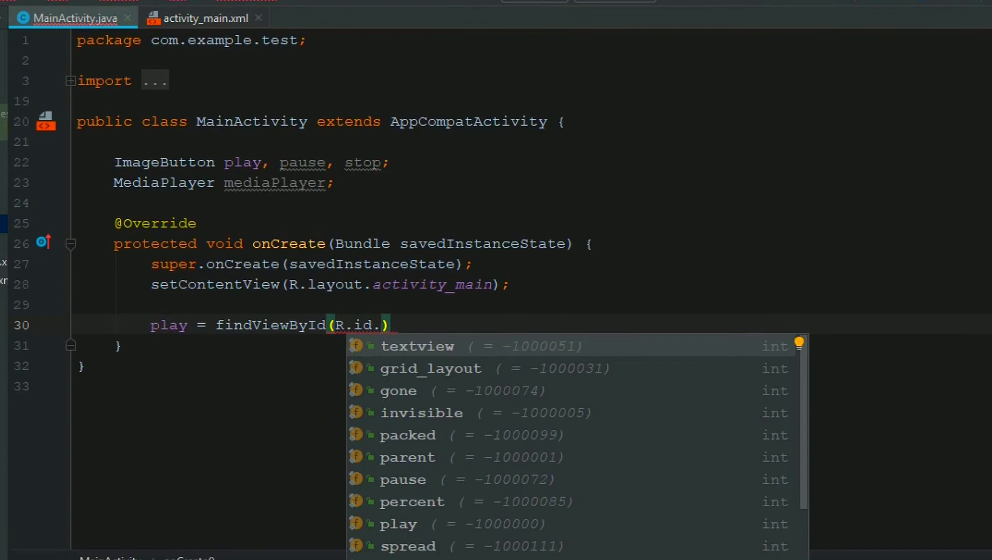
text(pal)
key(BackSpace)
key(BackSpace)
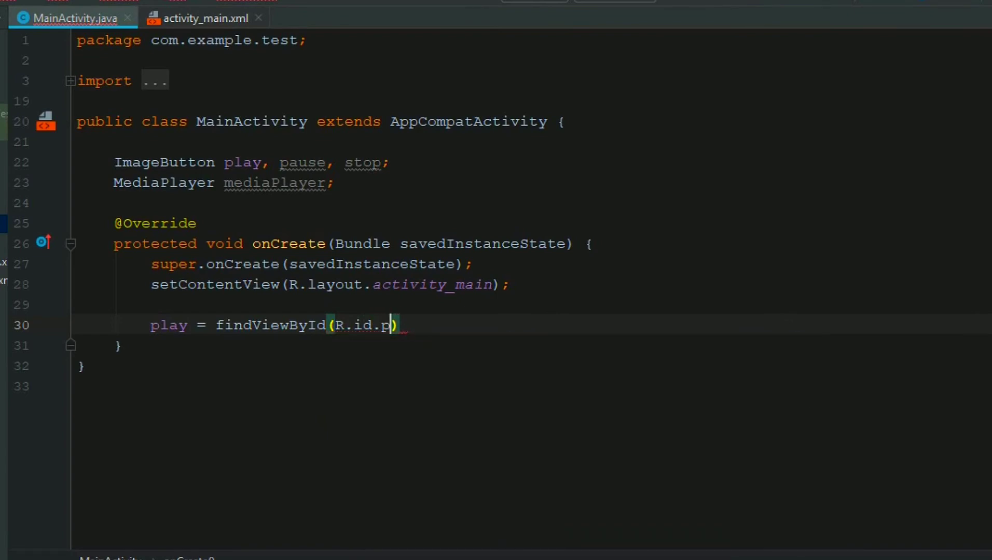
text(lay)
key(Right)
text(;)
key(Return)
text(pa)
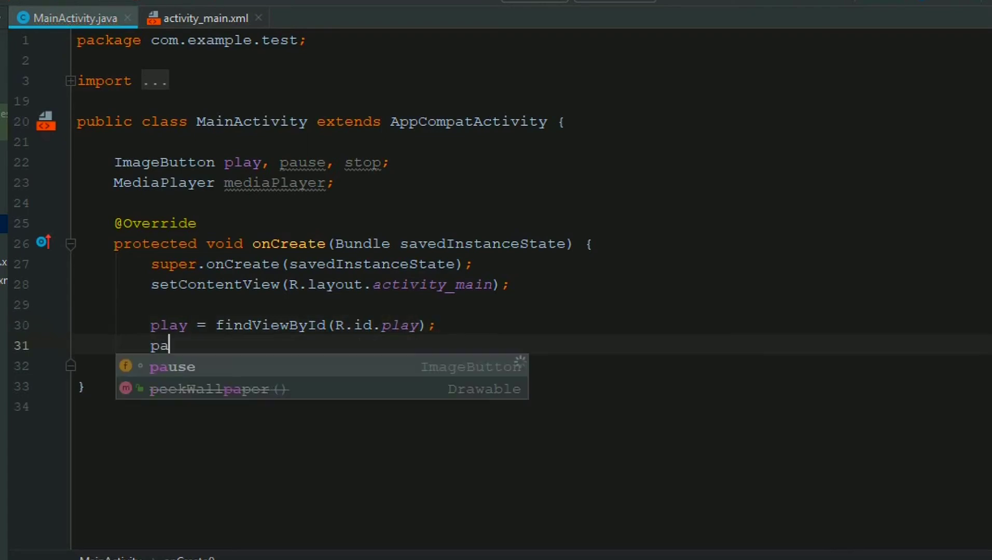
key(Return)
text(= find)
key(Return)
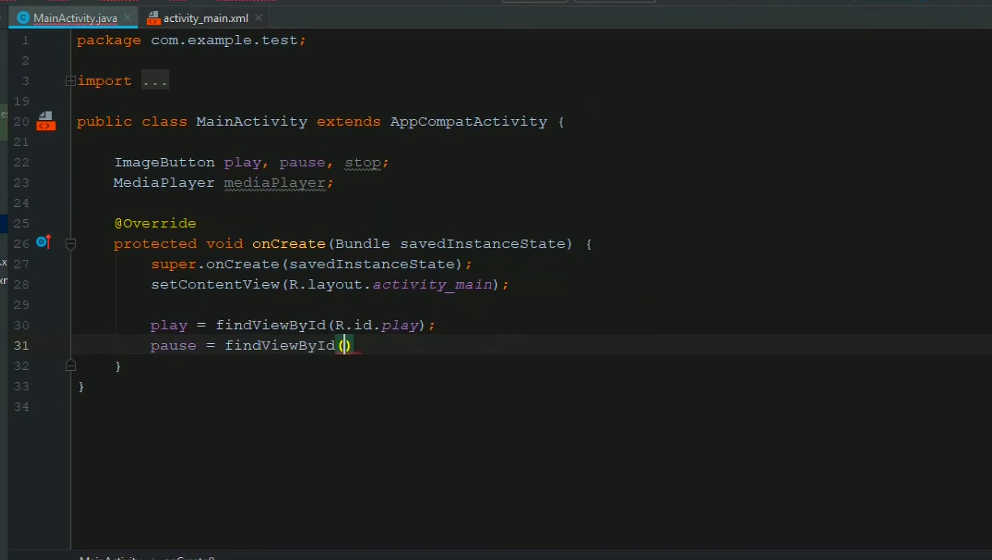
text(R.id.pa)
key(Down)
key(Down)
key(Return)
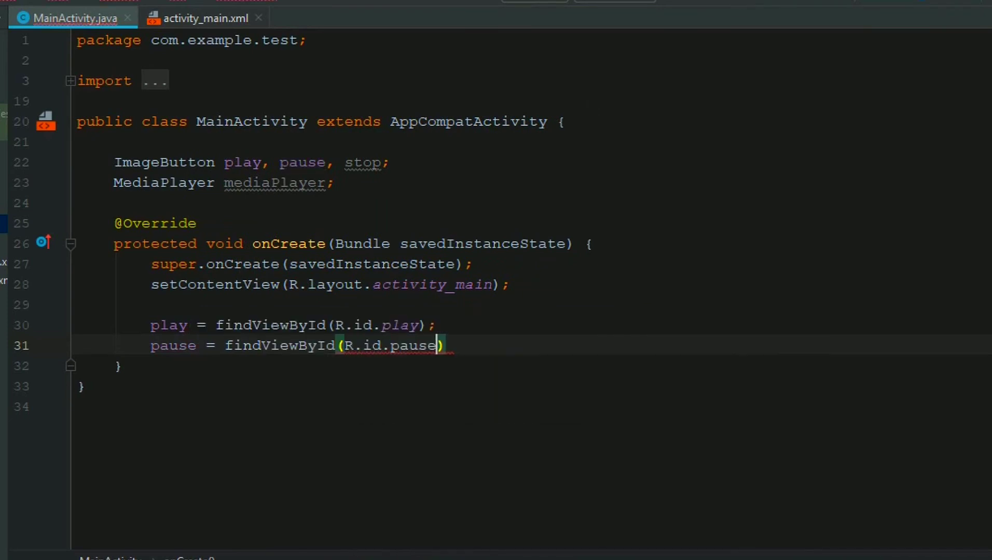
key(Right)
text(;)
Assign stop with findViewById(R.id.stop)
key(Return)
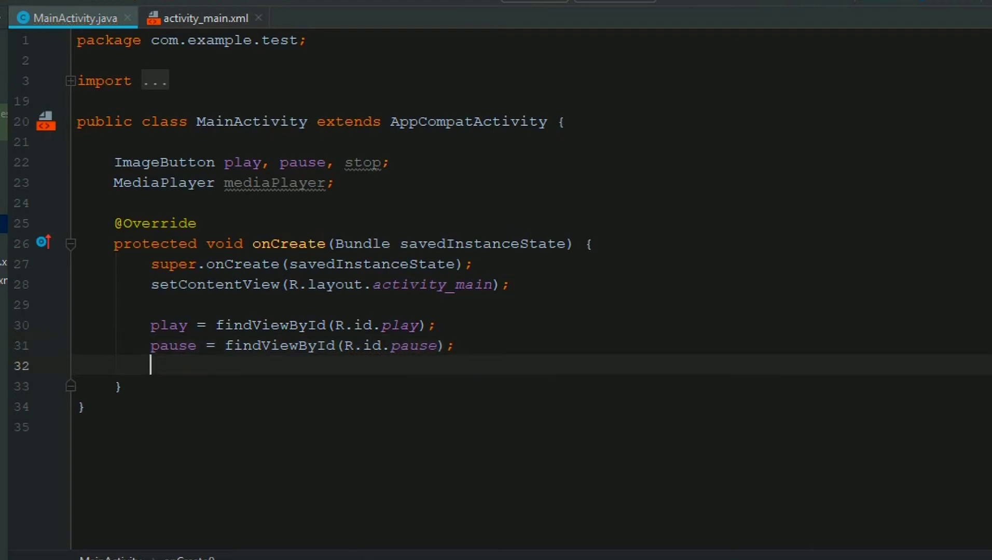
text(stop)
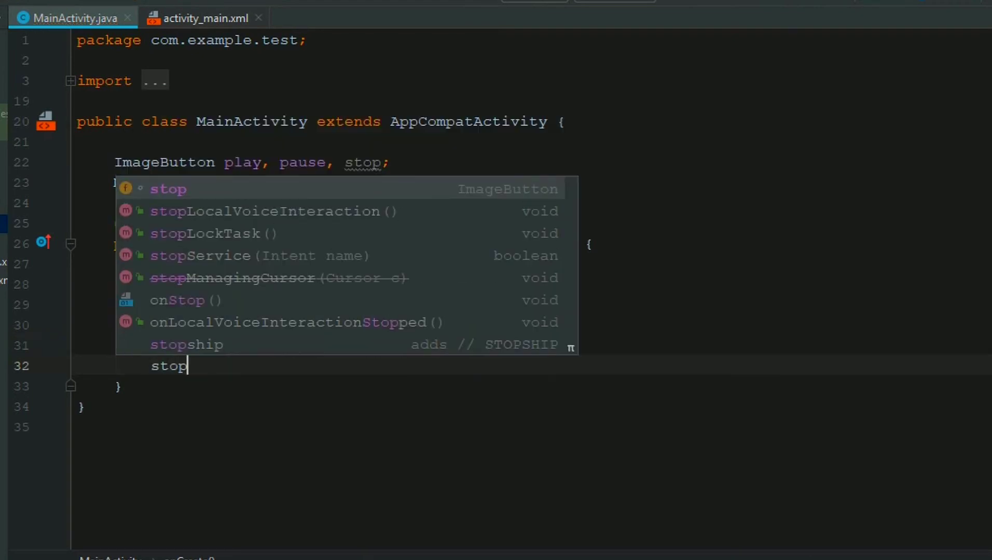
text( = )
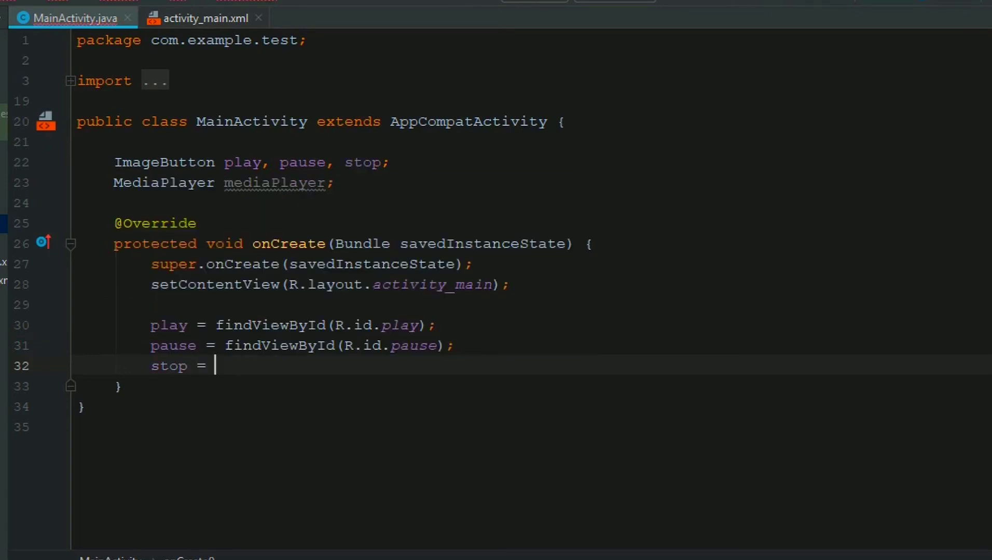
text(fin)
key(Return)
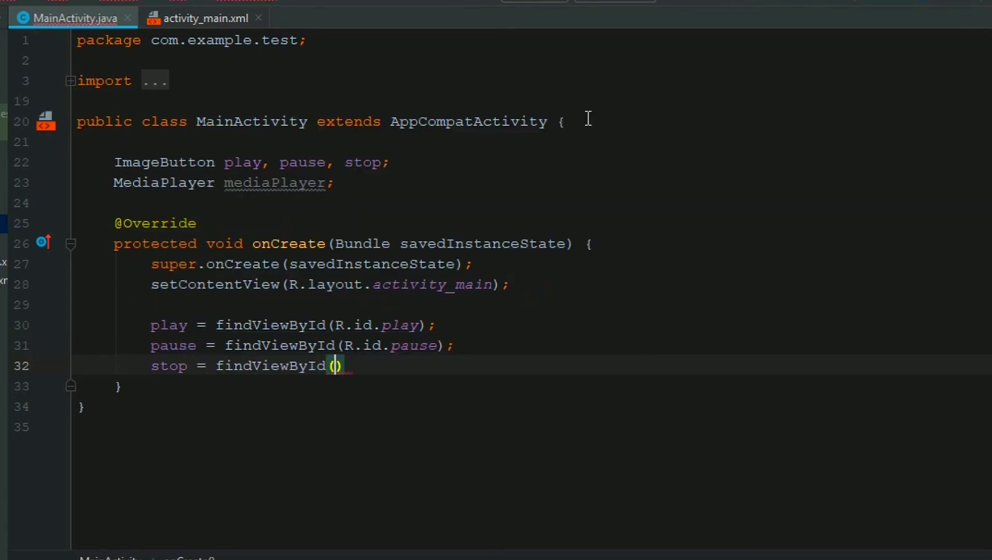
text(R.id.)
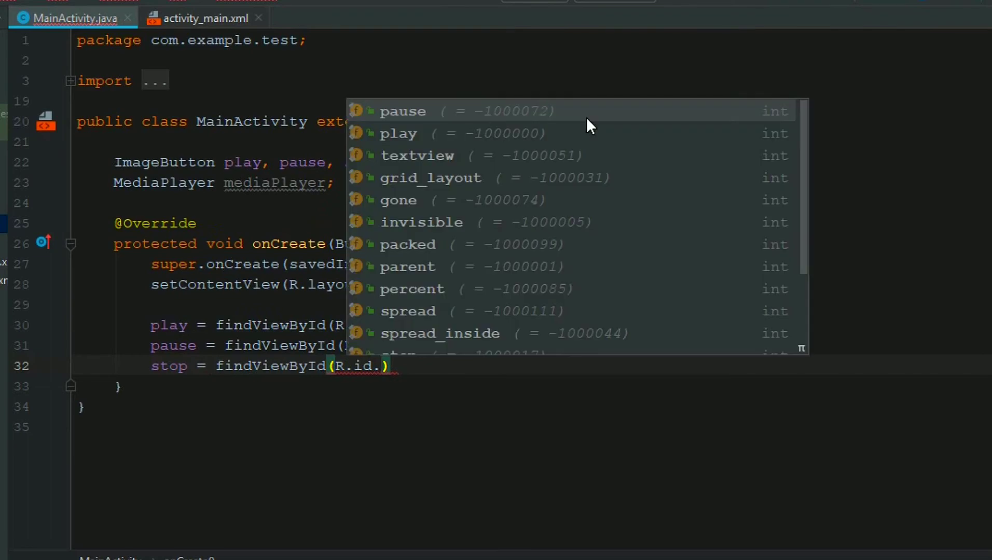
text(stop)
key(Return)
key(End)
text(;)
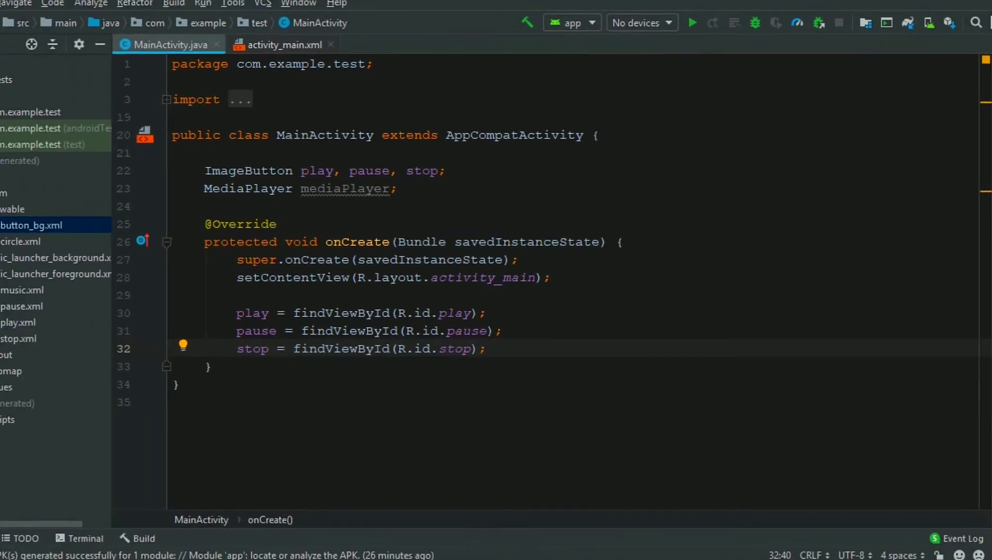
key(Return)
key(Return)
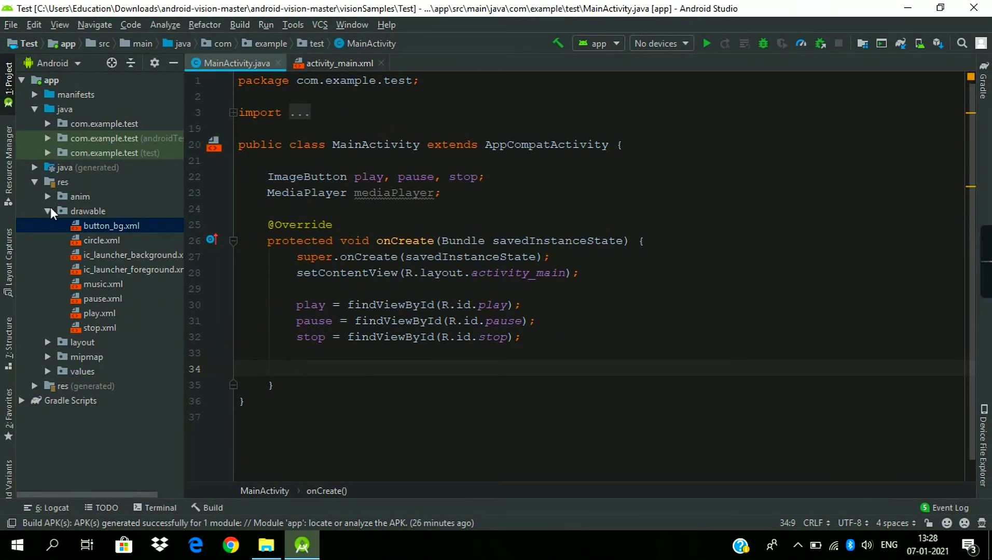
Create a new 'raw' Android resource directory under res
click(47, 207)
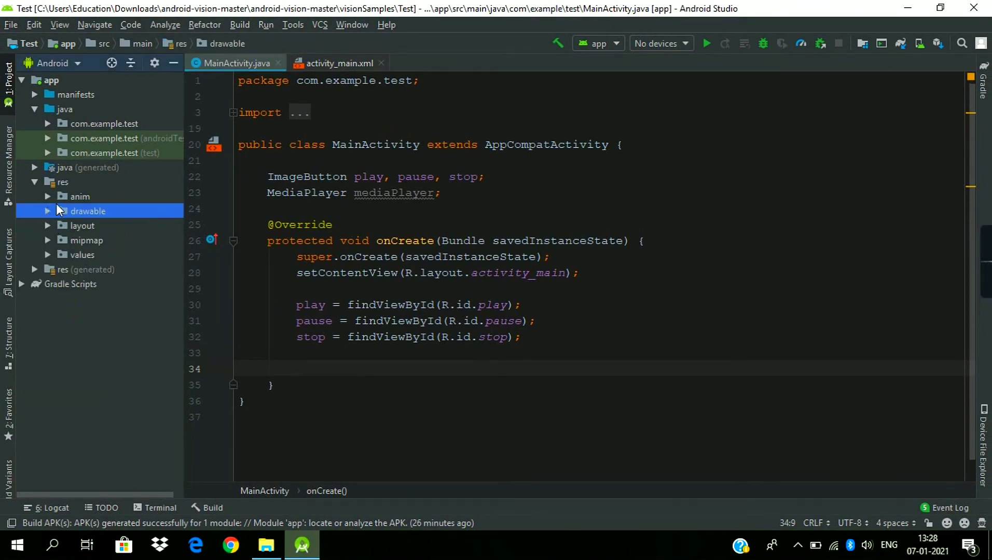
click(60, 186)
right_click(60, 186)
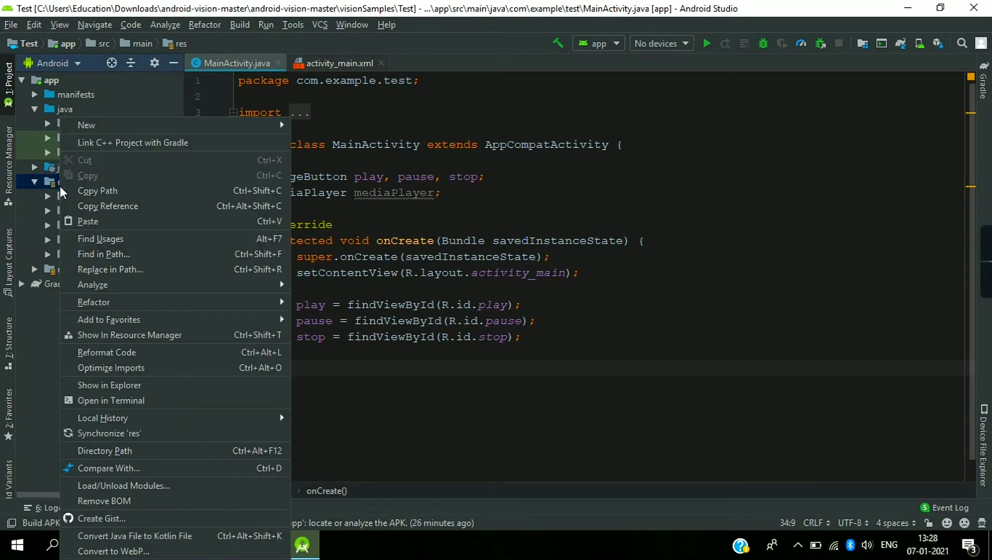
mouse_move(100, 82)
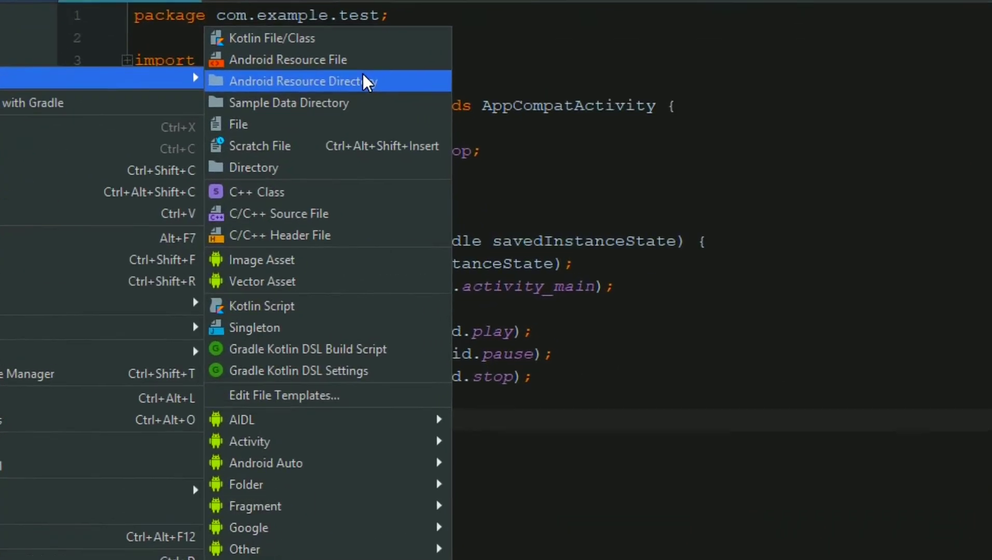
click(400, 124)
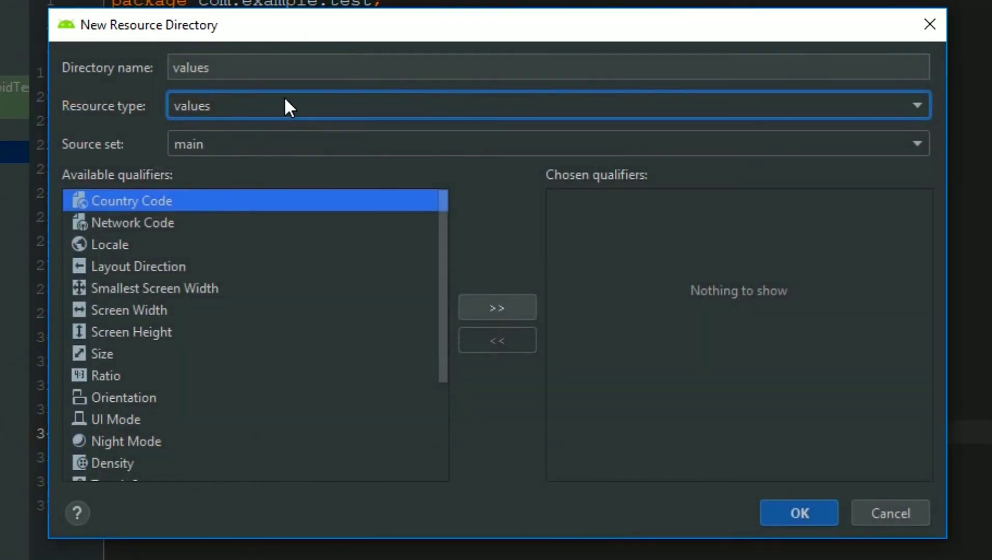
click(284, 100)
key(Up)
key(Up)
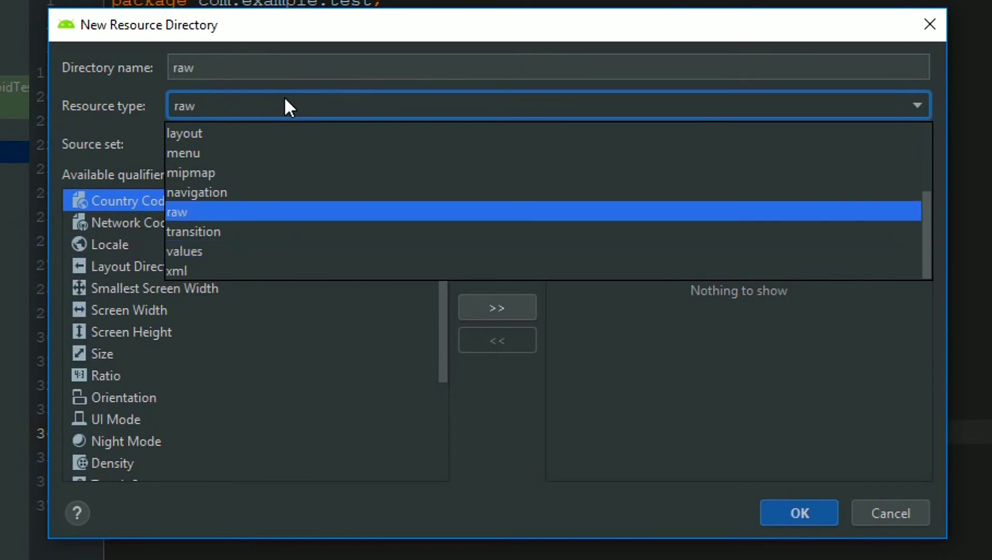
key(Return)
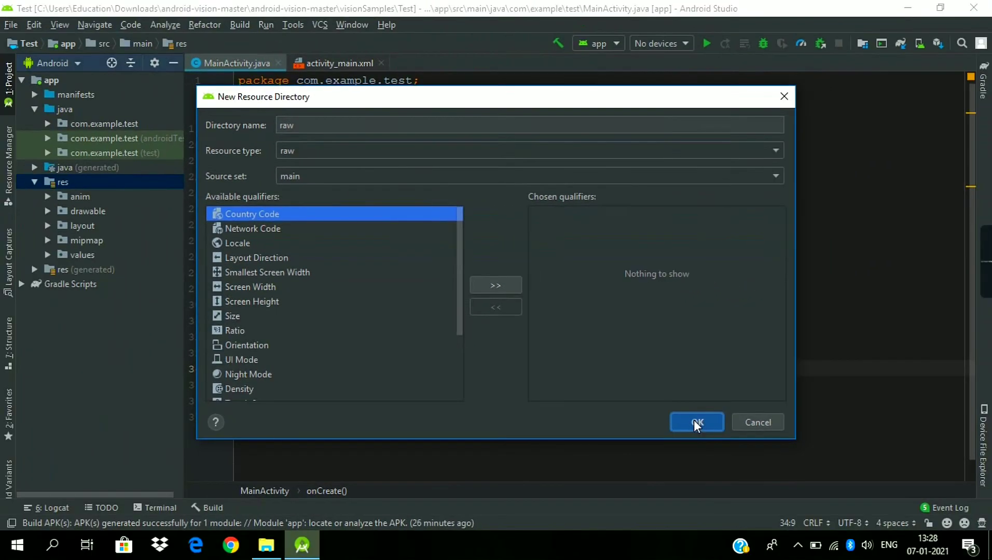
click(694, 420)
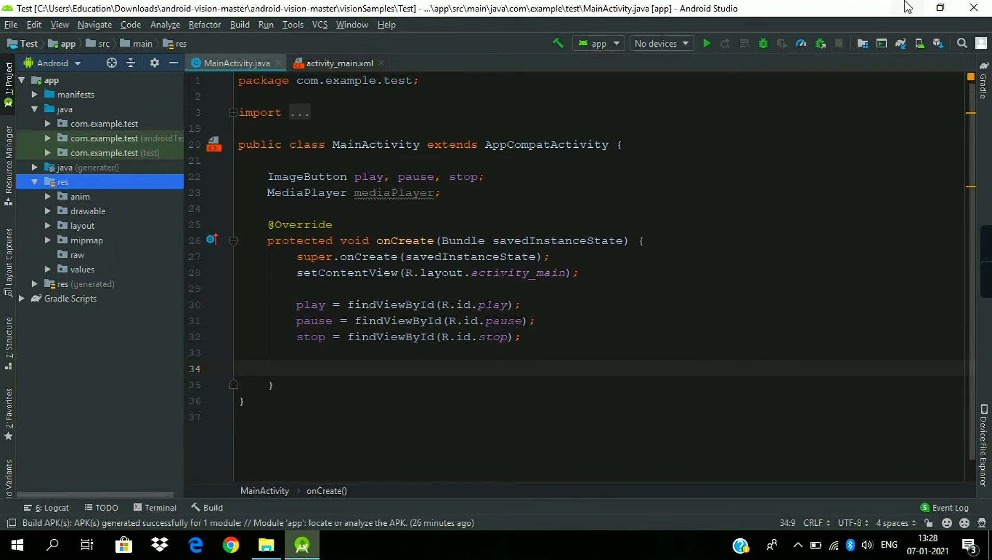
Copy ringtone-52405.mp3 from the desktop into res/raw as song.mp3
click(909, 7)
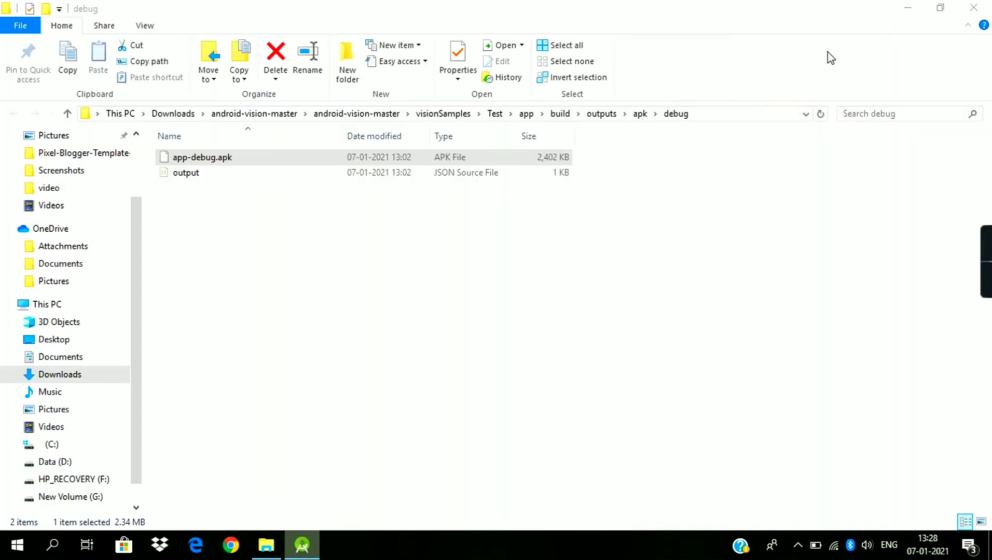
click(922, 6)
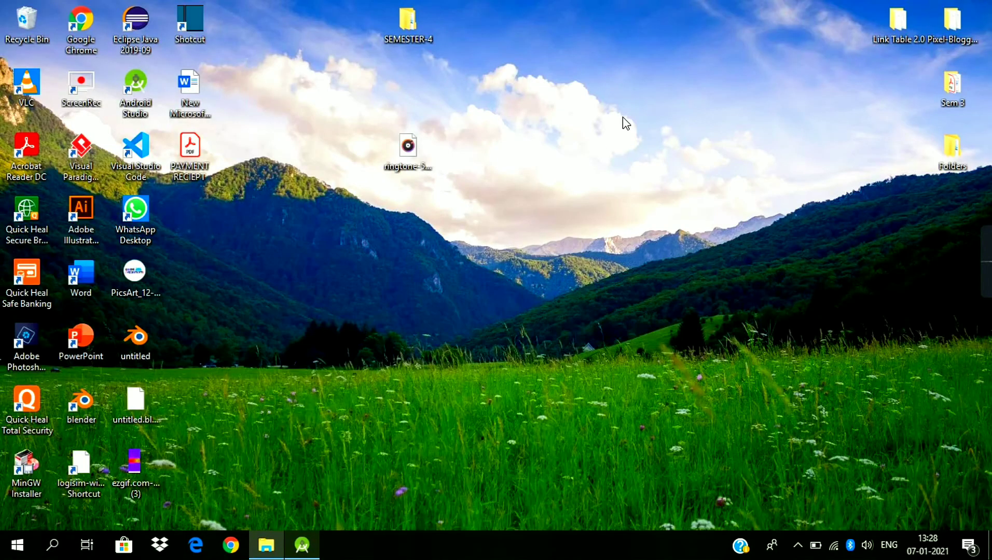
click(418, 153)
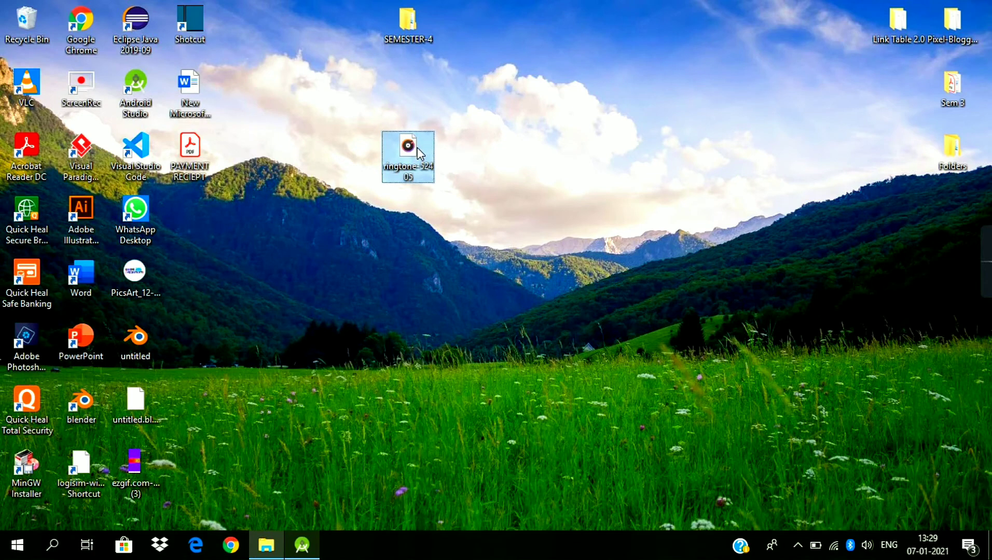
click(311, 552)
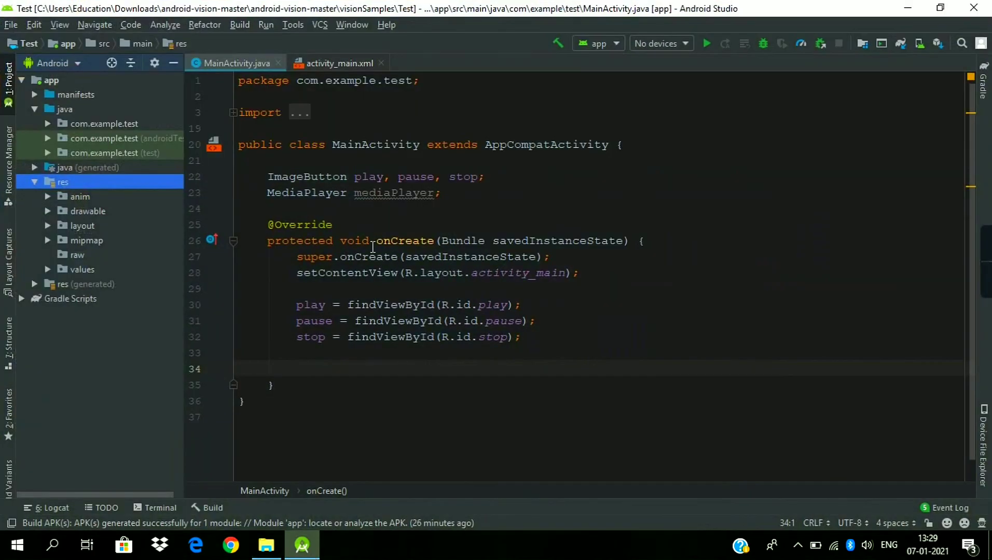
click(79, 255)
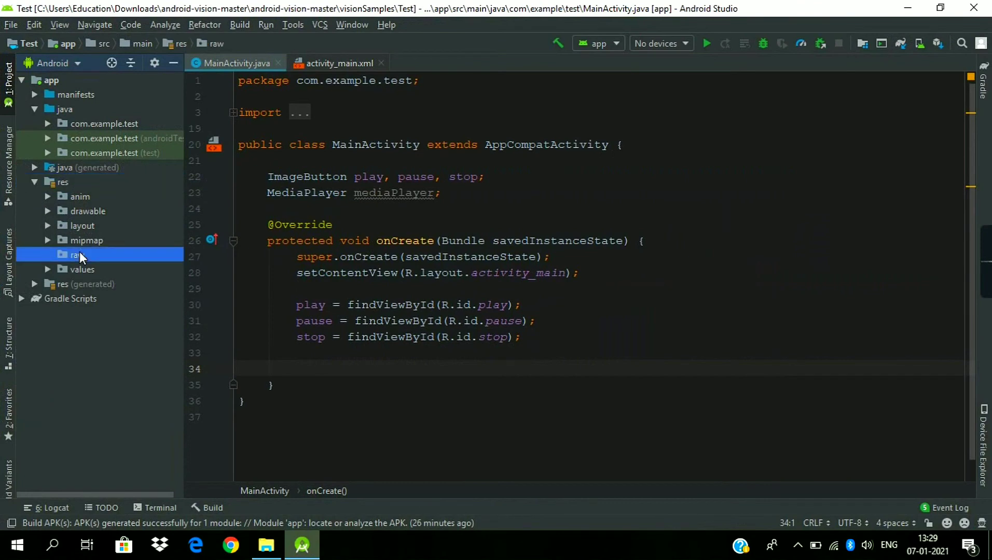
key(ctrl+v)
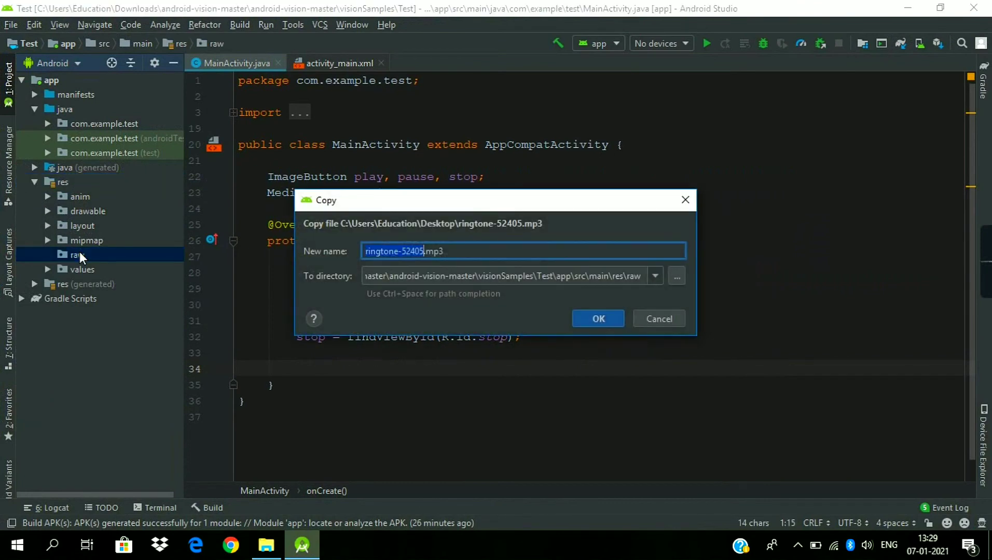
text(ringtone)
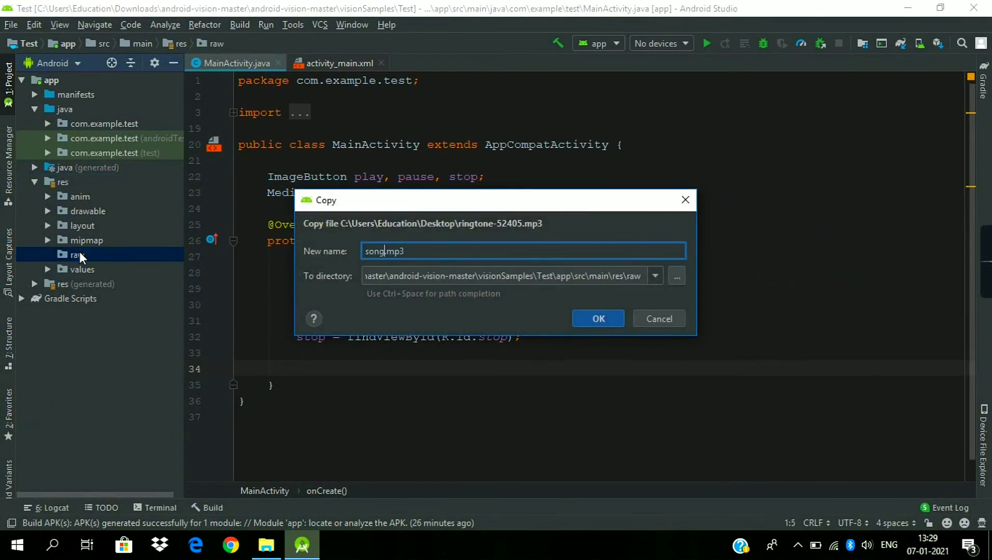
key(Return)
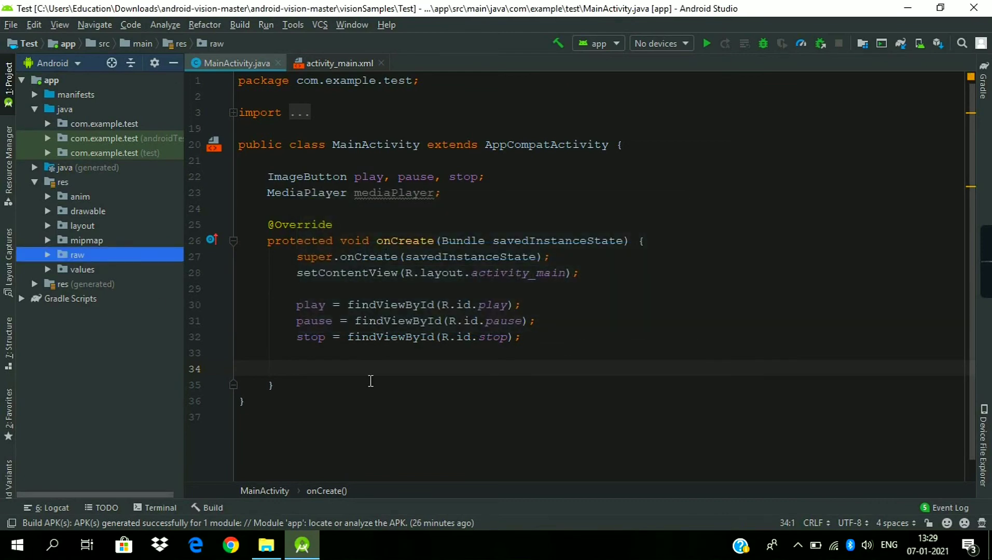
At the end of onCreate, add mediaPlayer = MediaPlayer.create(this, R.raw.song);
click(317, 370)
key(BackSpace)
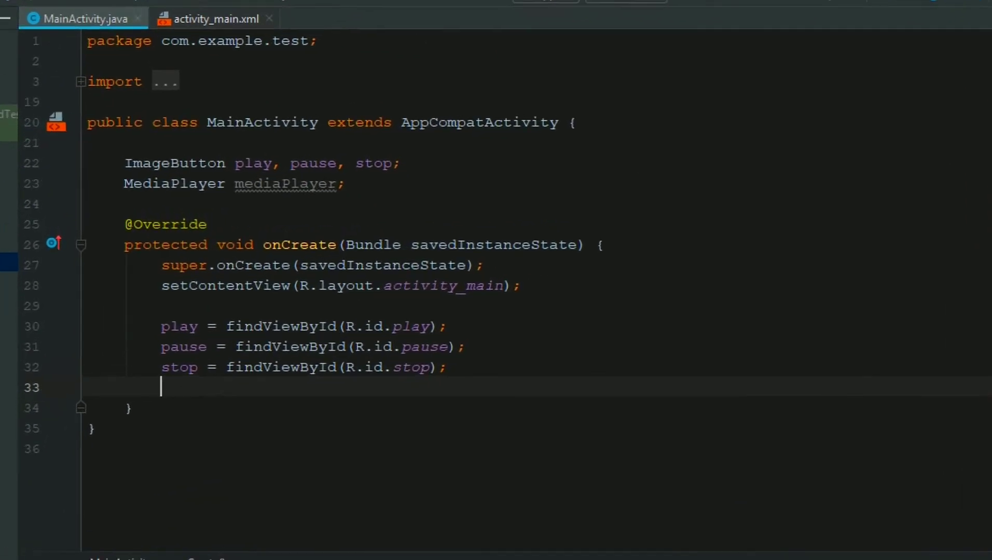
key(Return)
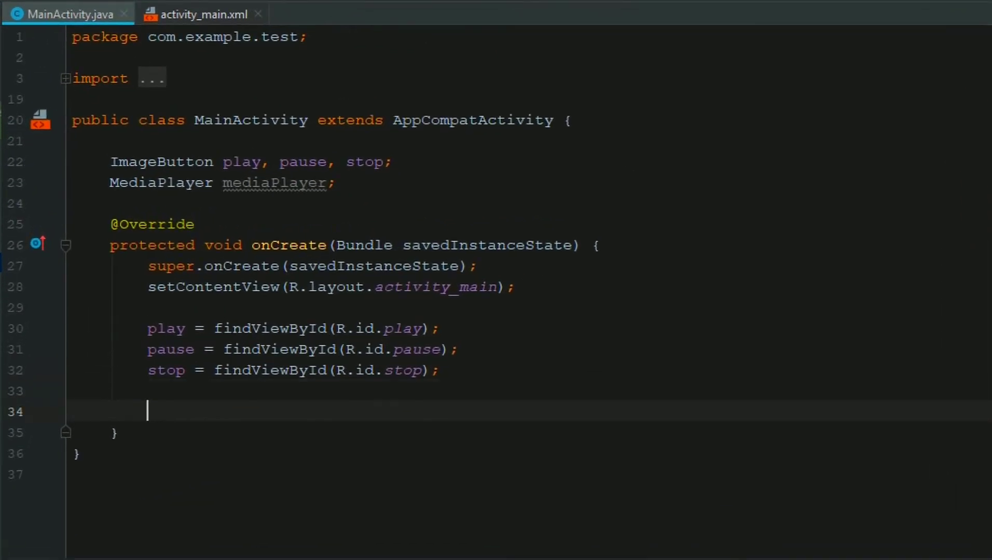
text(med)
key(Return)
text(= Medi)
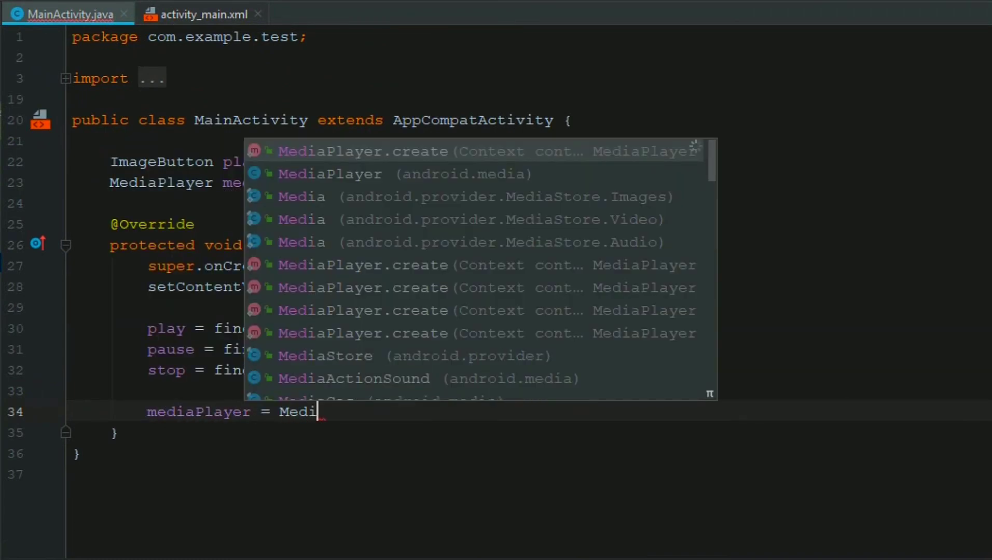
key(Return)
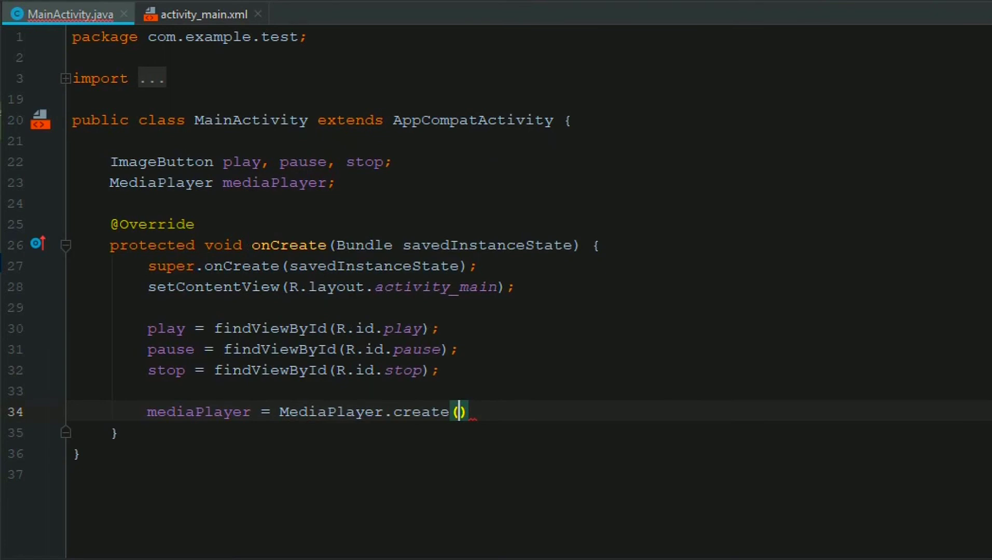
text(this)
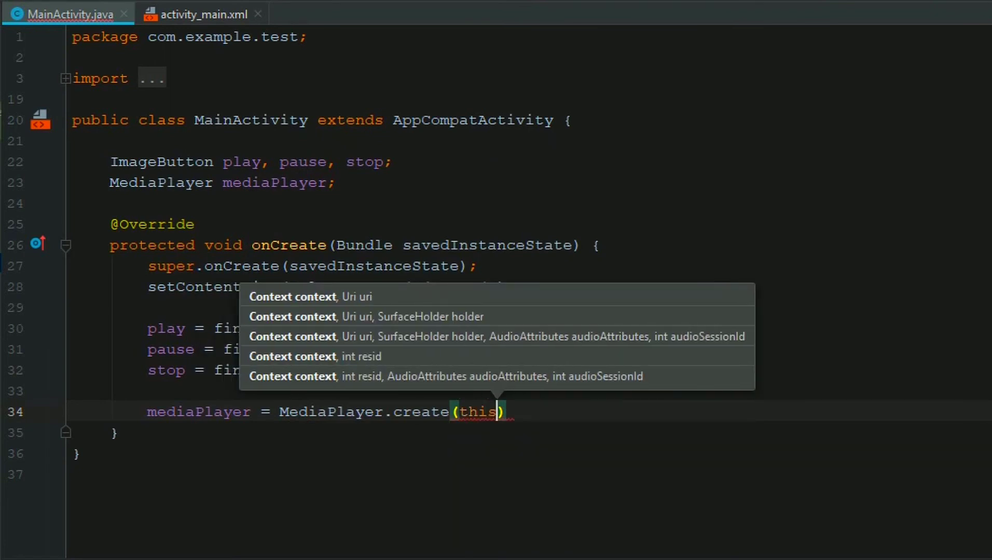
text(, R)
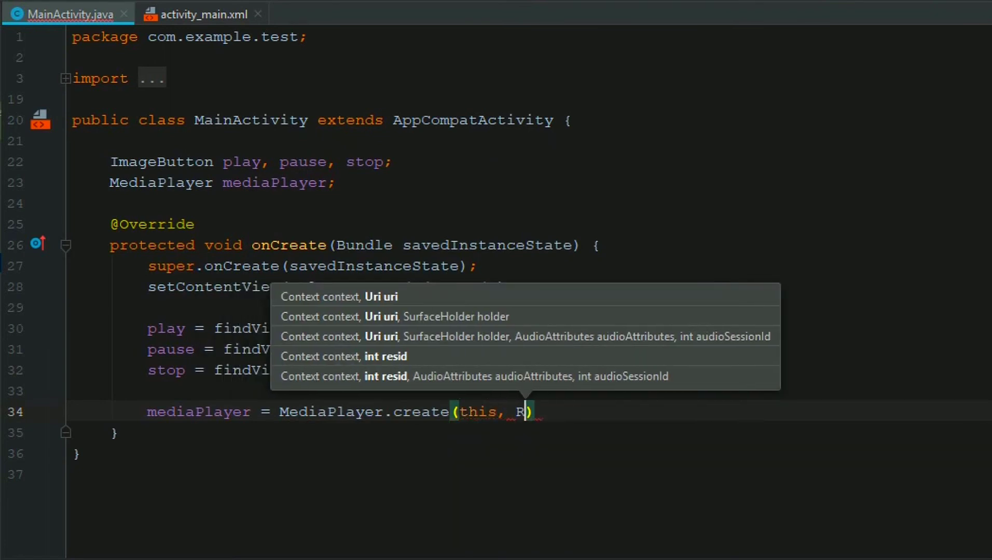
text(.)
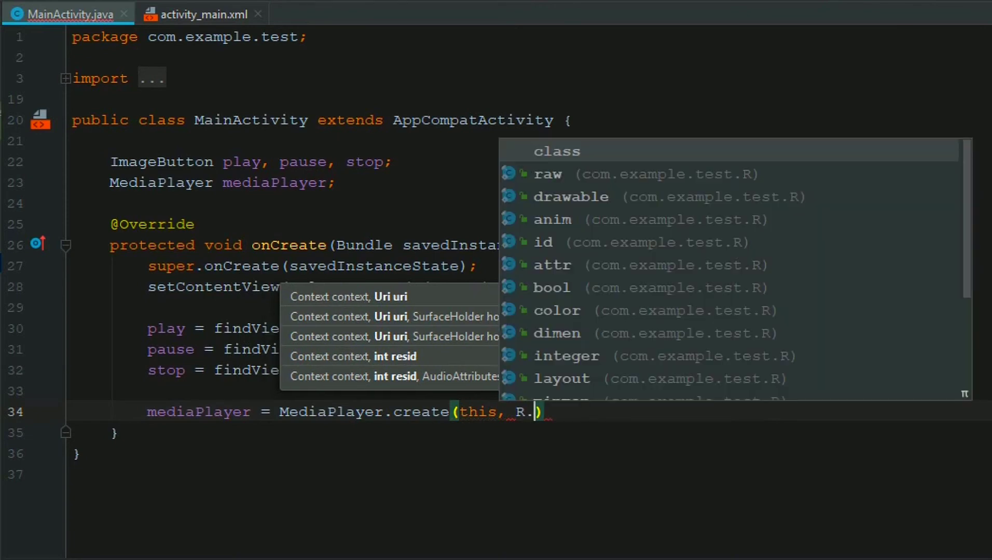
text(ra)
key(Return)
text(.)
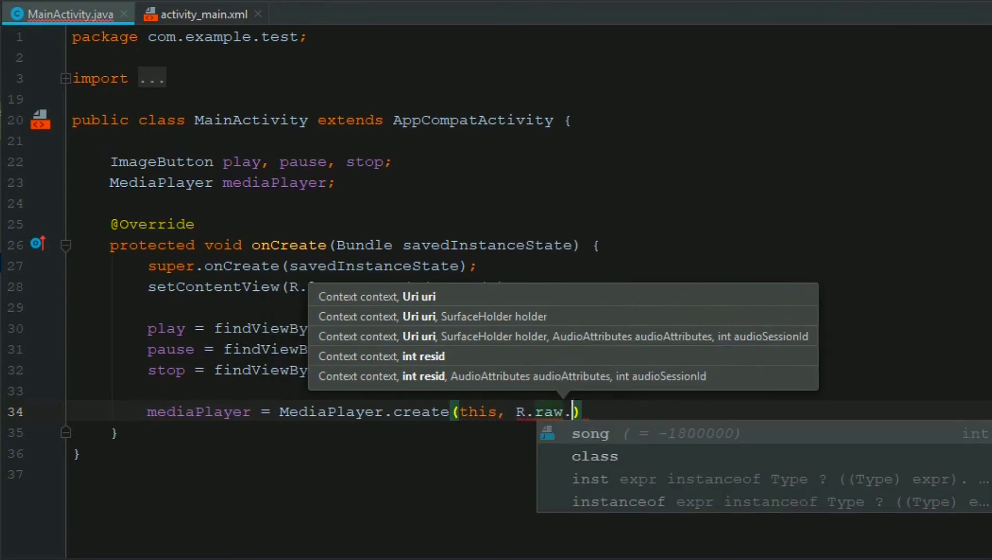
key(Return)
key(End)
text(;)
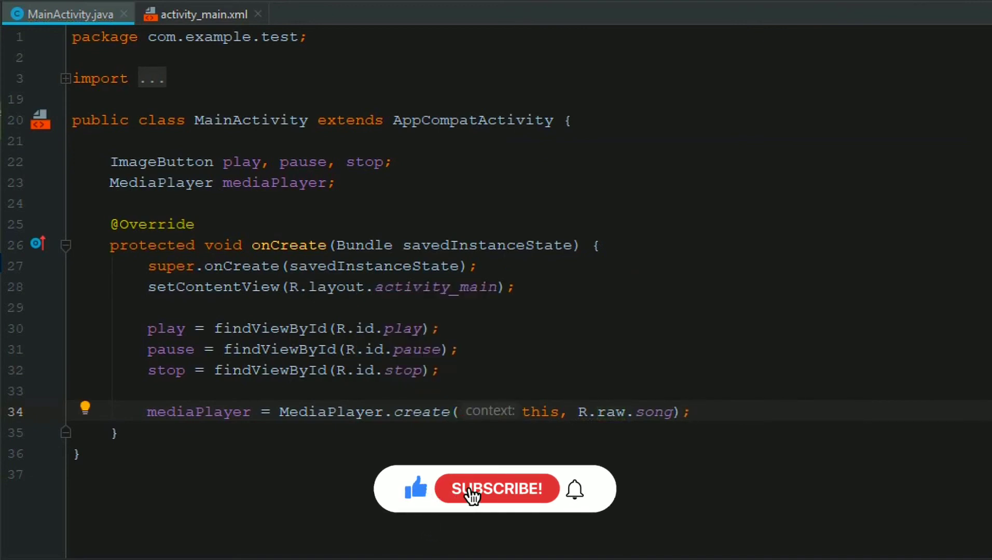
key(Return)
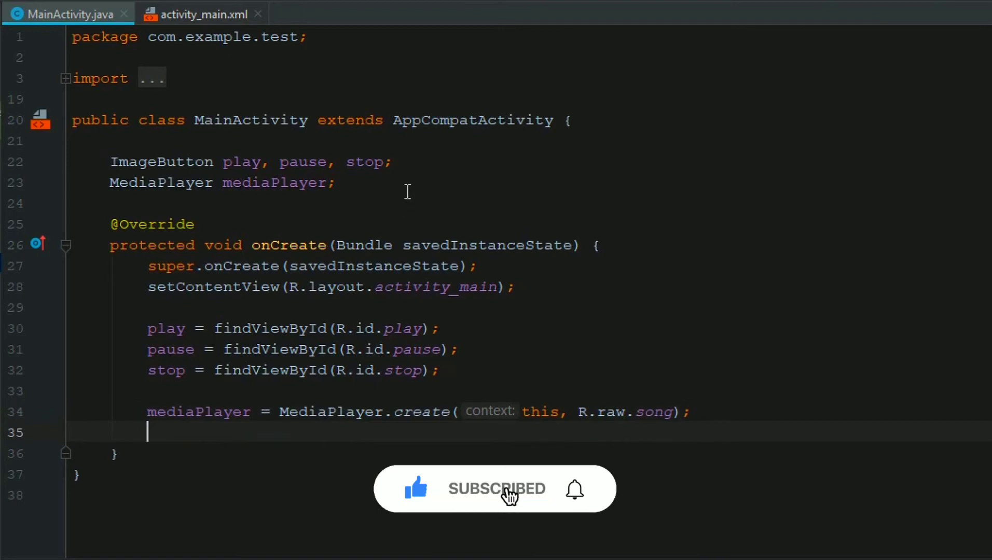
Declare boolean isPlaying = false; below the MediaPlayer field, then open a new onCreate line
click(411, 184)
key(Return)
text(boi)
key(BackSpace)
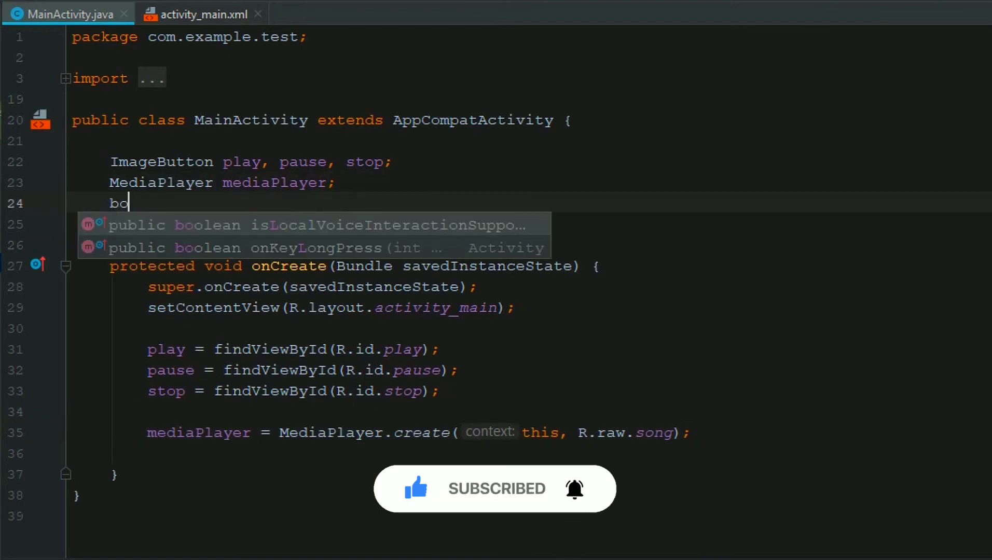
text(olean )
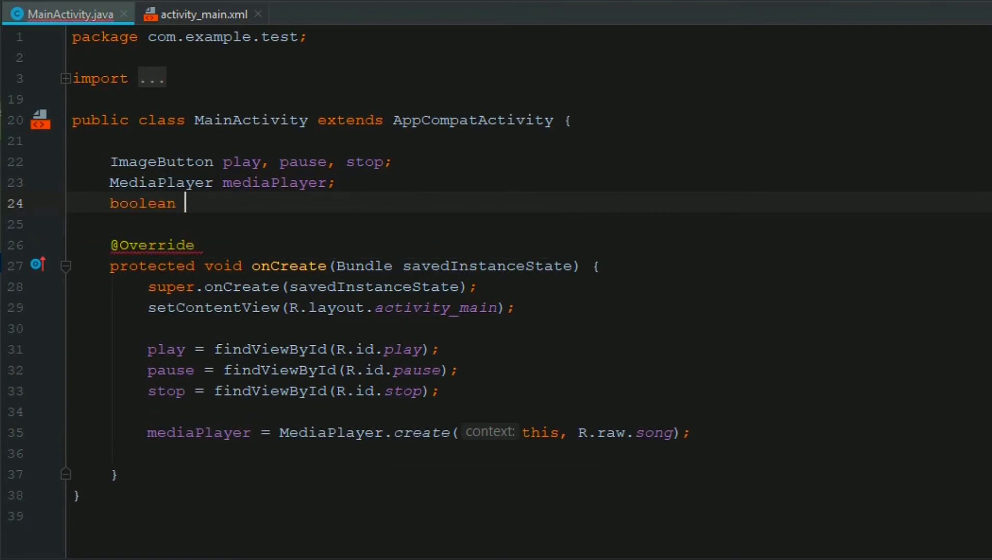
text(isPlaying )
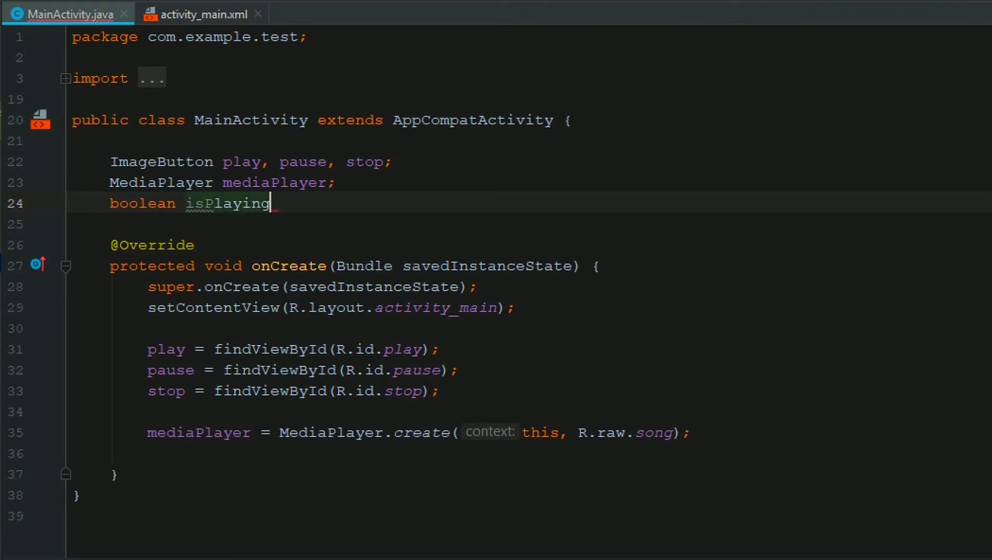
text(= fa)
key(Return)
text(;)
key(Down)
key(Down)
key(Down)
key(Down)
key(Down)
key(Down)
key(Return)
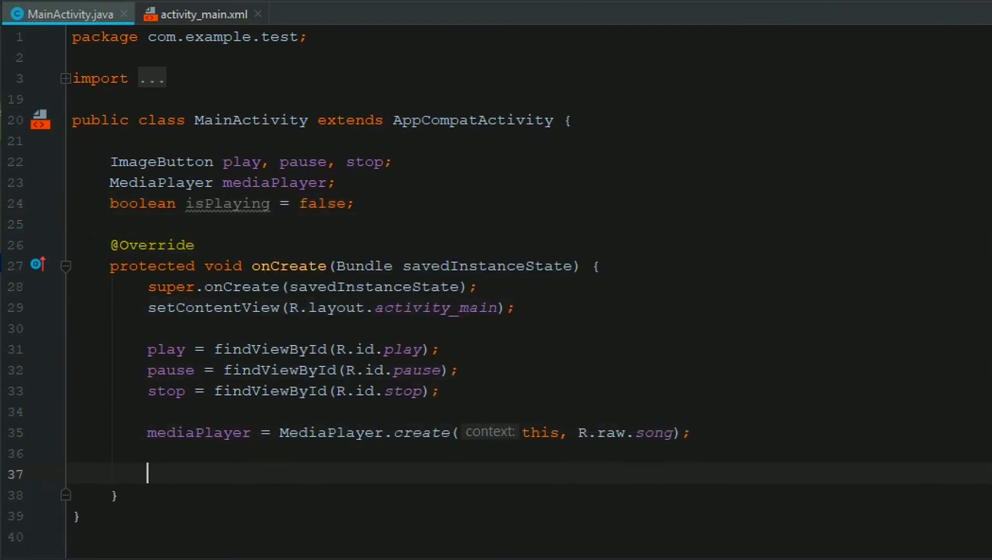
text(play.setOn)
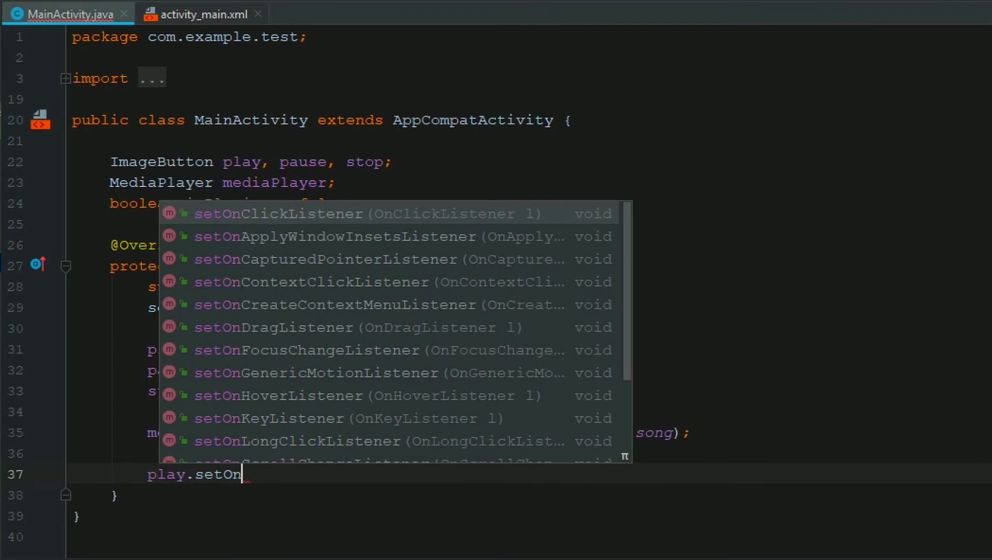
Give the play button a View.OnClickListener containing an if (!isPlaying) block
key(Return)
text(new On);)
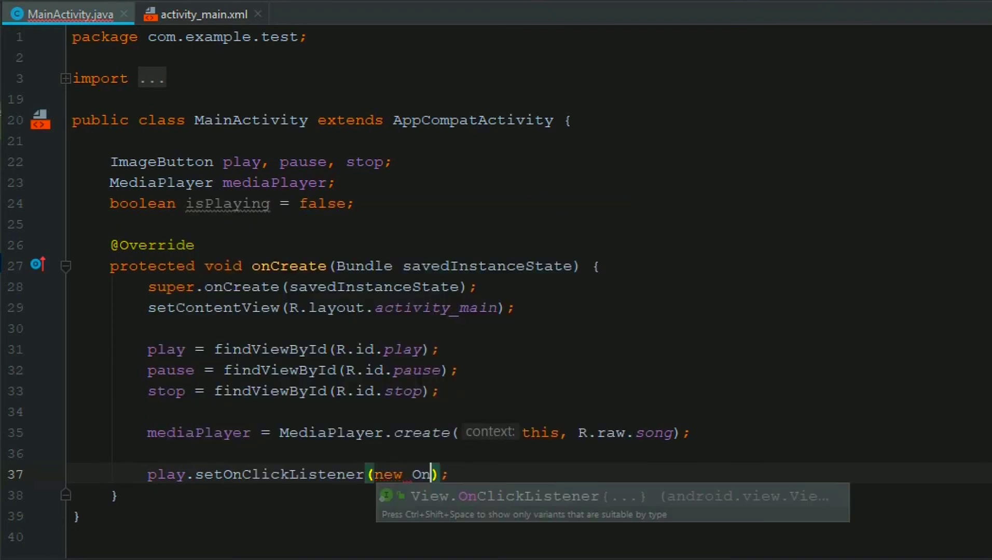
key(Return)
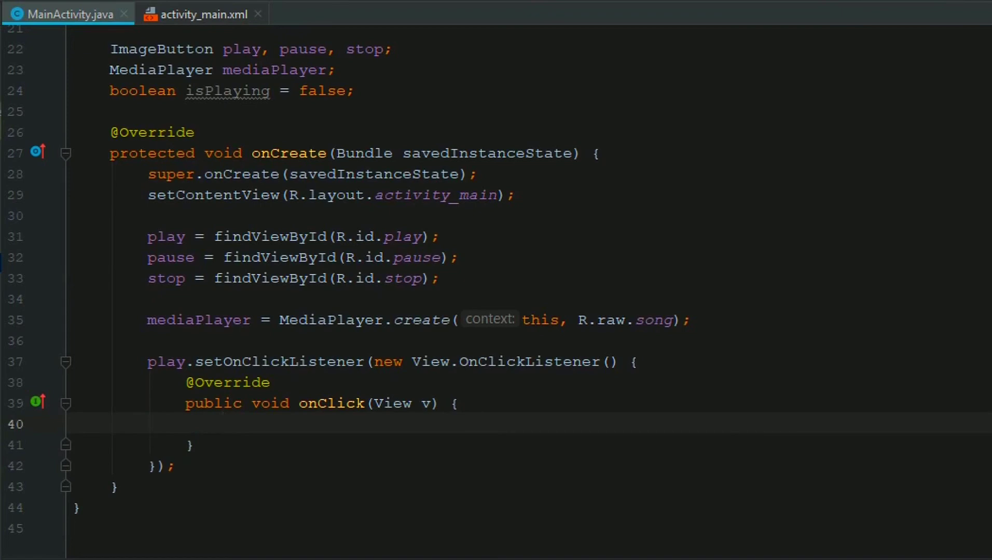
text(if(is)
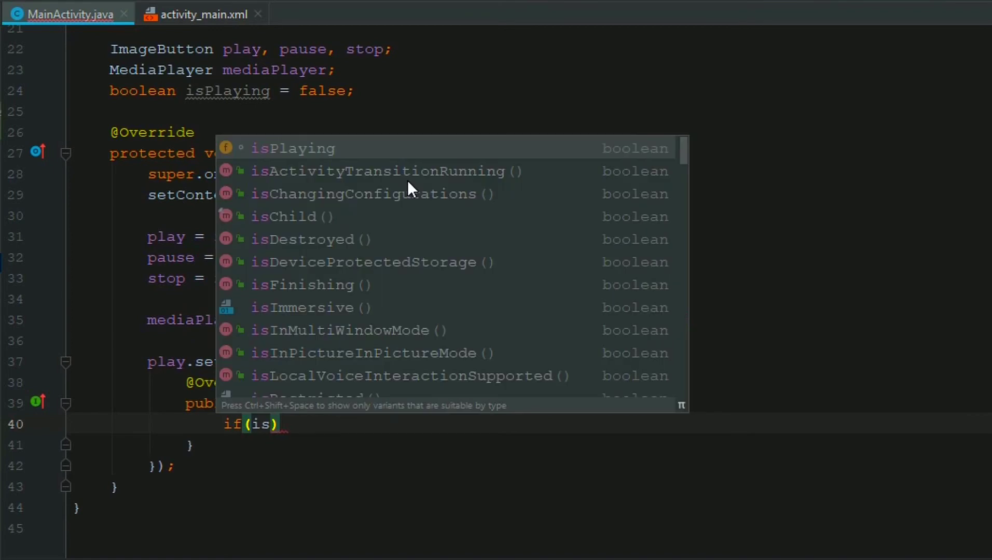
key(Return)
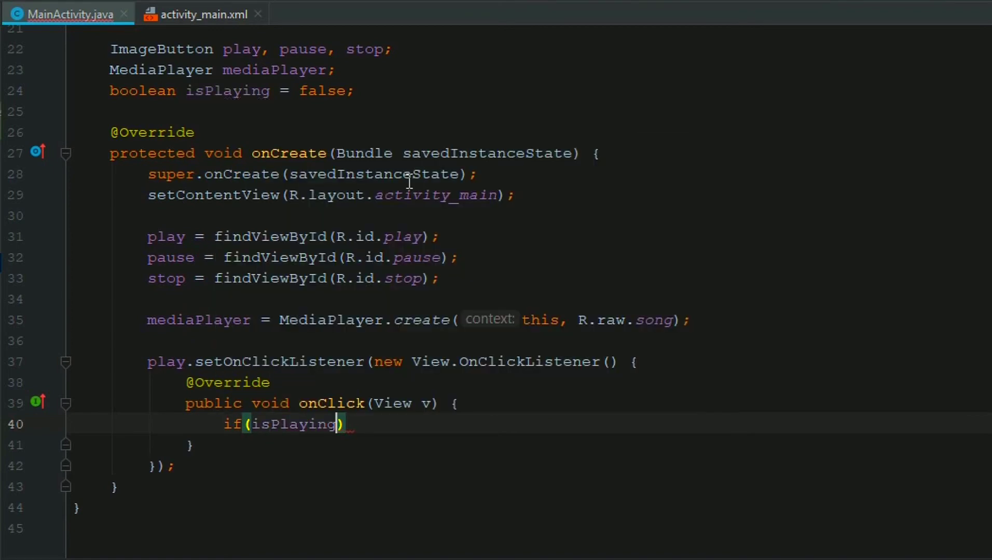
key(Left)
key(Left)
key(Left)
key(Left)
key(Left)
key(Left)
key(Left)
key(Left)
text(!)
key(Right)
key(Right)
key(Right)
key(Right)
key(Right)
key(Right)
key(Right)
key(Right)
text({)
key(Return)
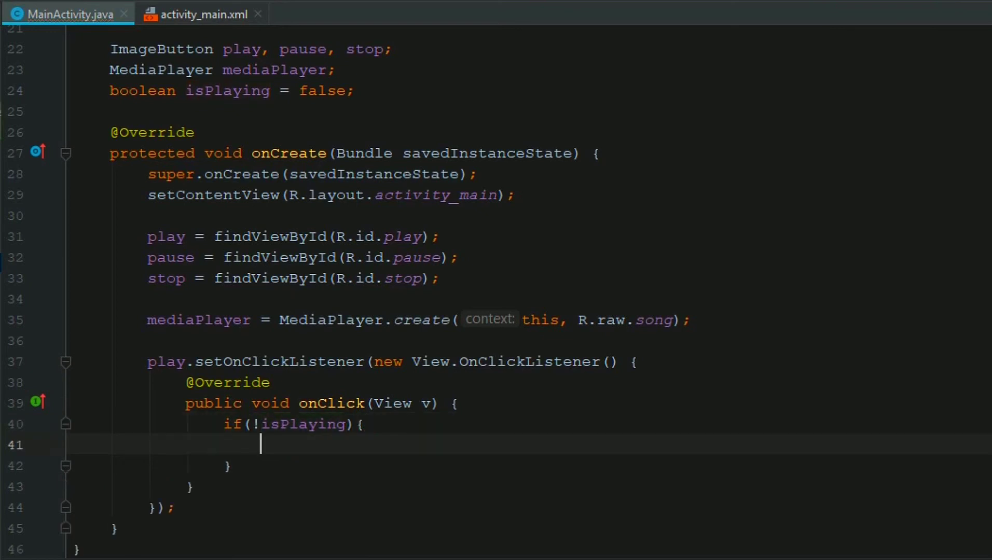
text(med)
Inside the if block, call mediaPlayer.start() and set isPlaying = true
key(Return)
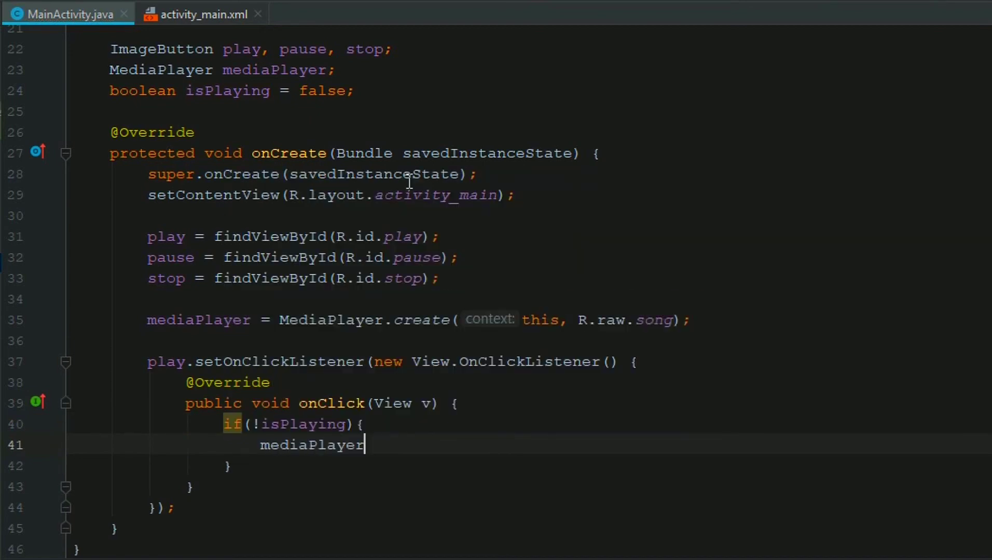
text(.sta)
key(Return)
text(;)
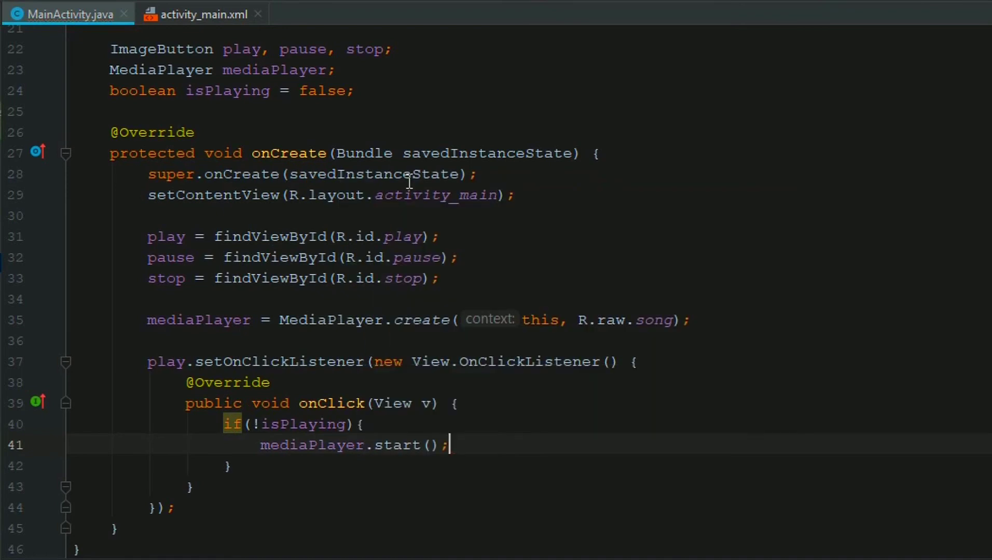
key(Down)
key(Down)
key(Down)
key(Down)
key(Down)
key(Down)
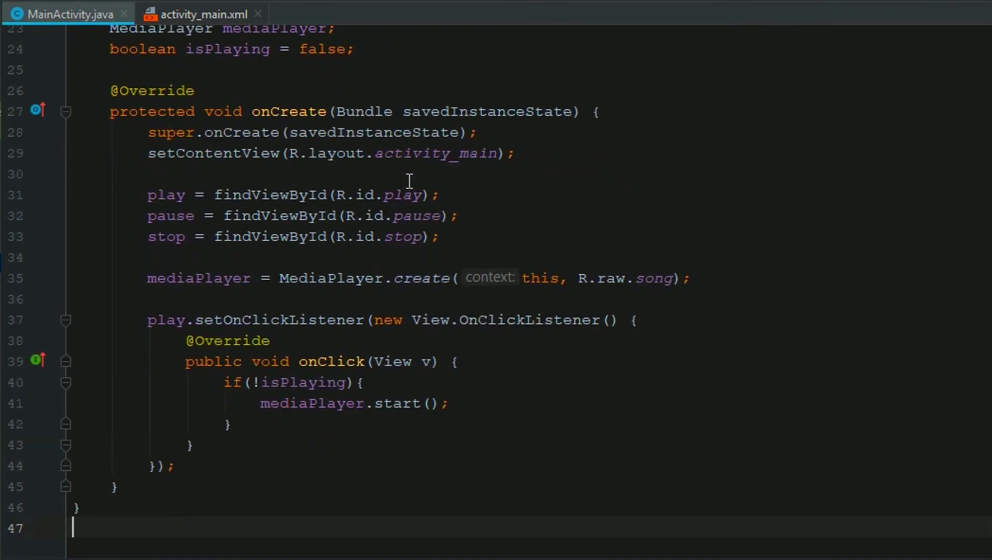
key(Up)
key(Up)
key(Up)
key(Up)
key(Up)
key(Return)
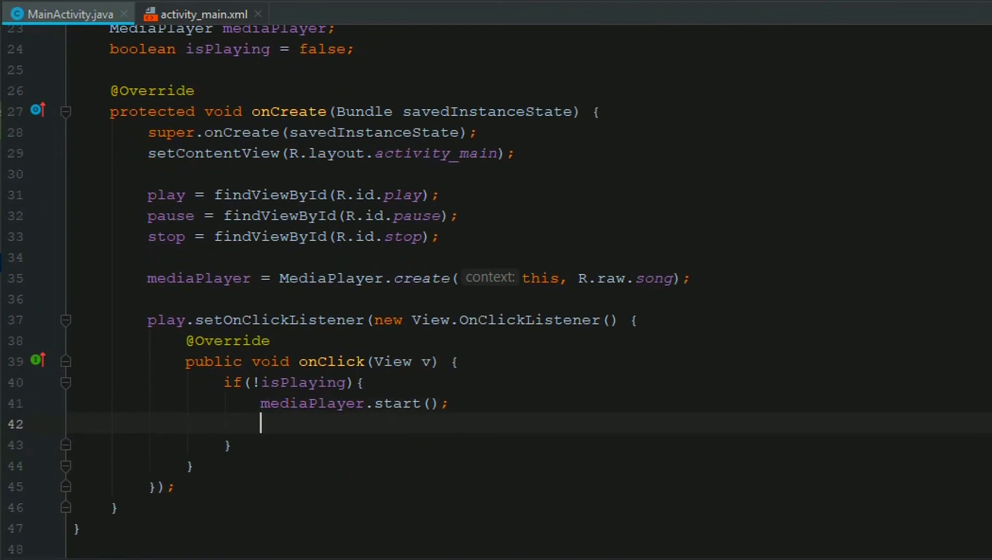
text(is)
key(Return)
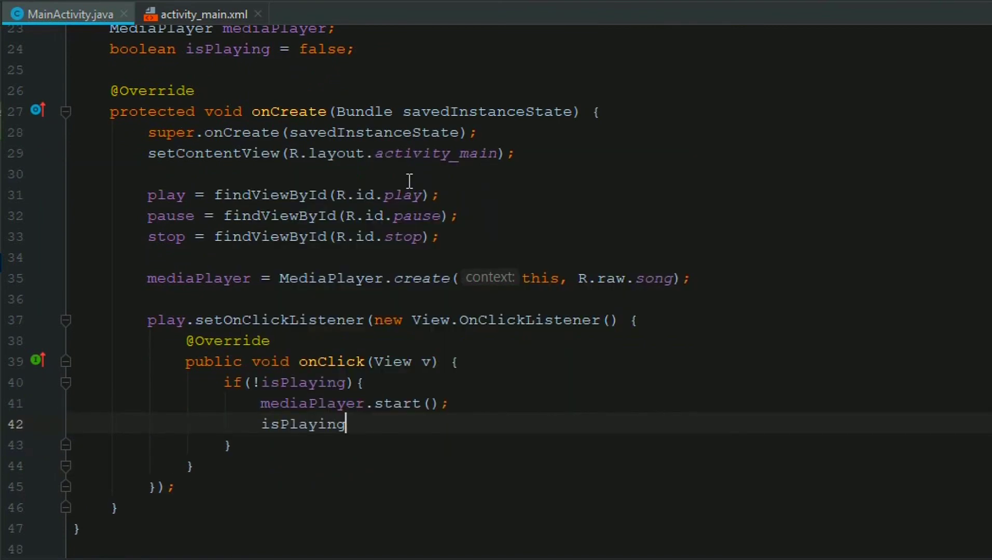
text(= true;)
key(Down)
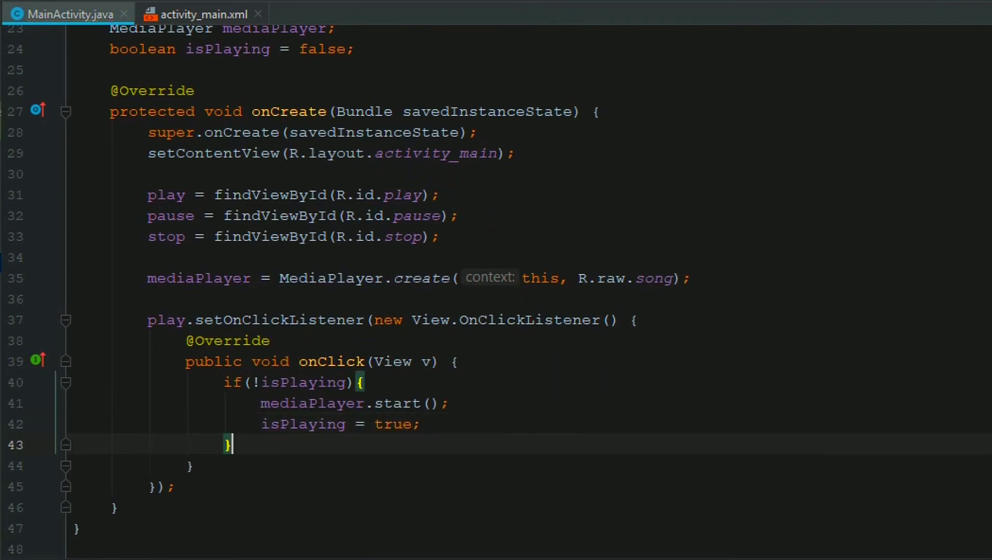
key(Down)
key(Down)
key(Return)
key(Return)
text(pau)
Give the pause button a click listener containing an if (isPlaying) block
key(Return)
text(.setOn)
key(Return)
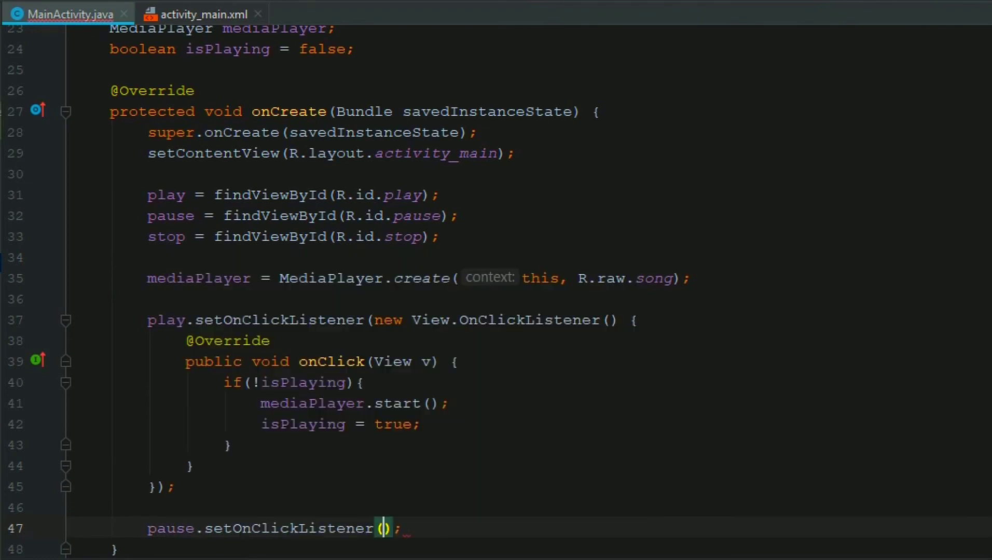
text(new On)
key(Return)
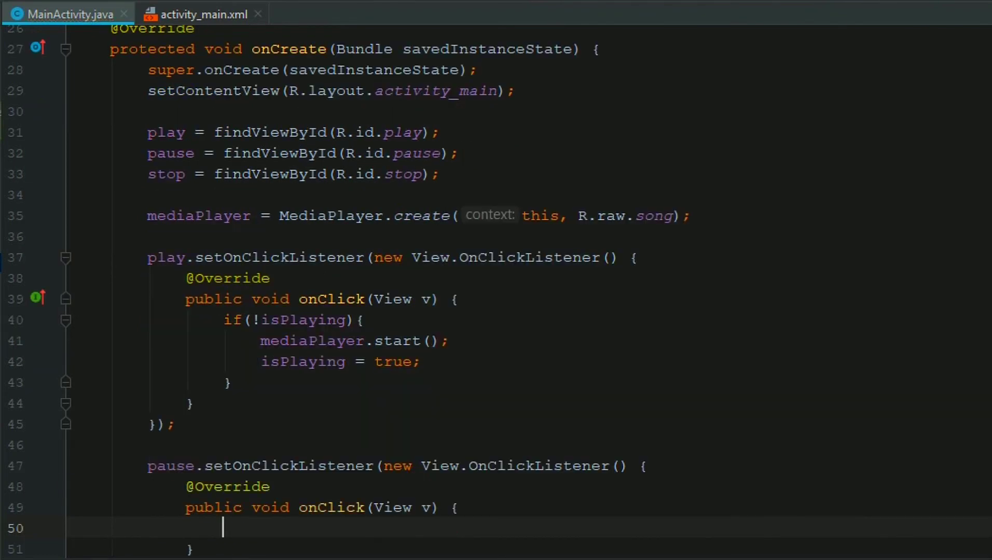
key(Down)
key(Down)
key(Down)
key(Down)
key(Up)
key(Up)
key(Up)
key(Up)
text(f(is)
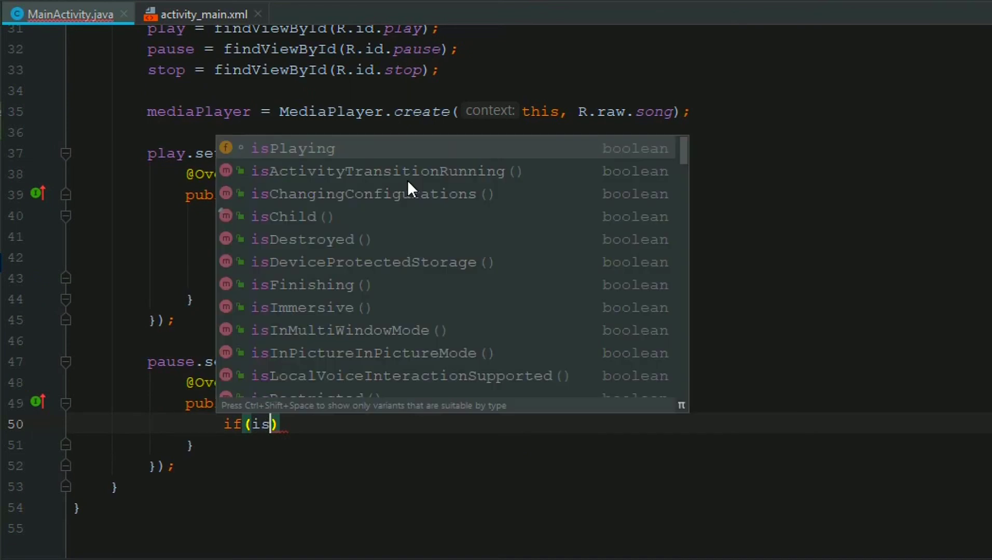
key(Return)
text({)
key(Return)
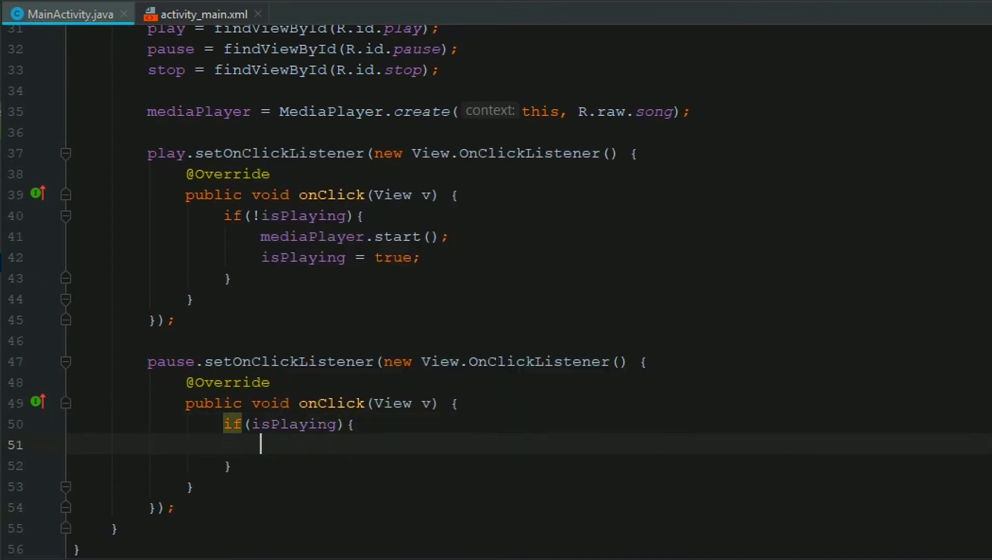
text(m)
text(ediaPlayer.st)
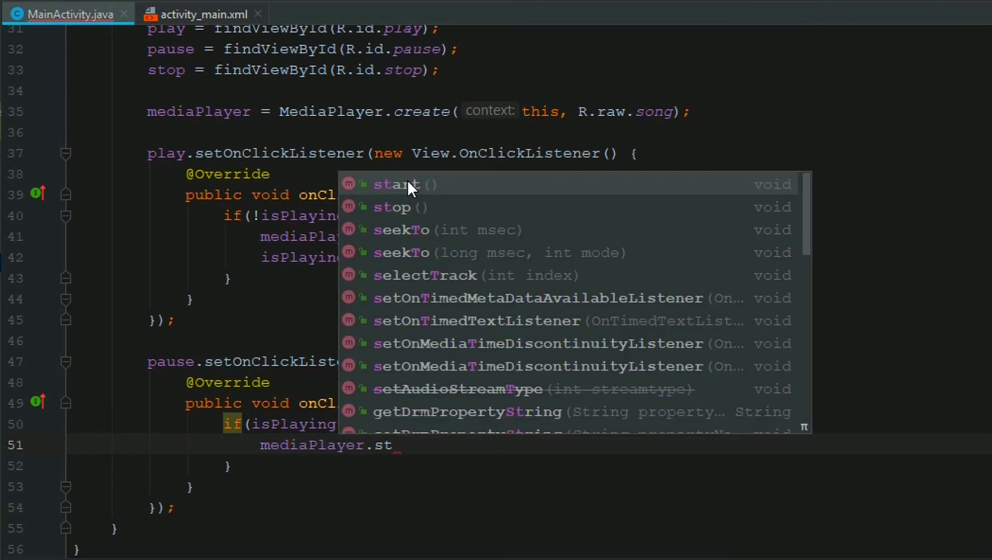
Inside the if block, call mediaPlayer.pause() and set isPlaying = false
key(BackSpace)
key(BackSpace)
text(pa)
key(Return)
text(;)
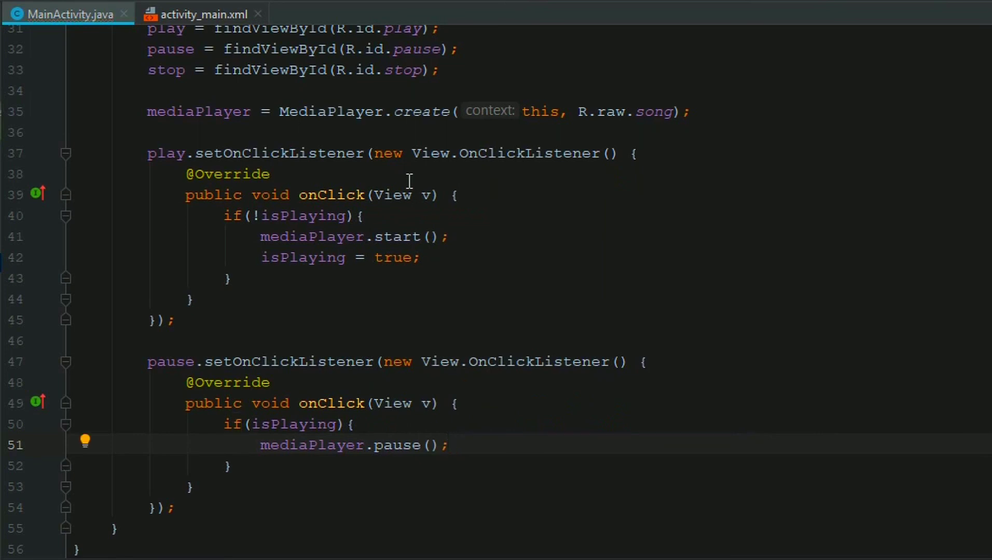
key(Return)
text(is)
key(Return)
text(=)
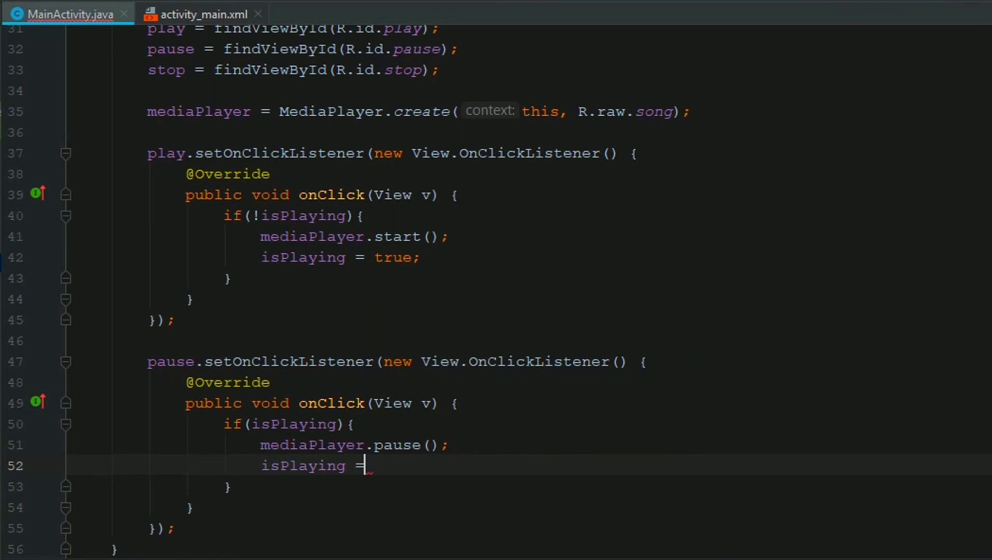
text( fal)
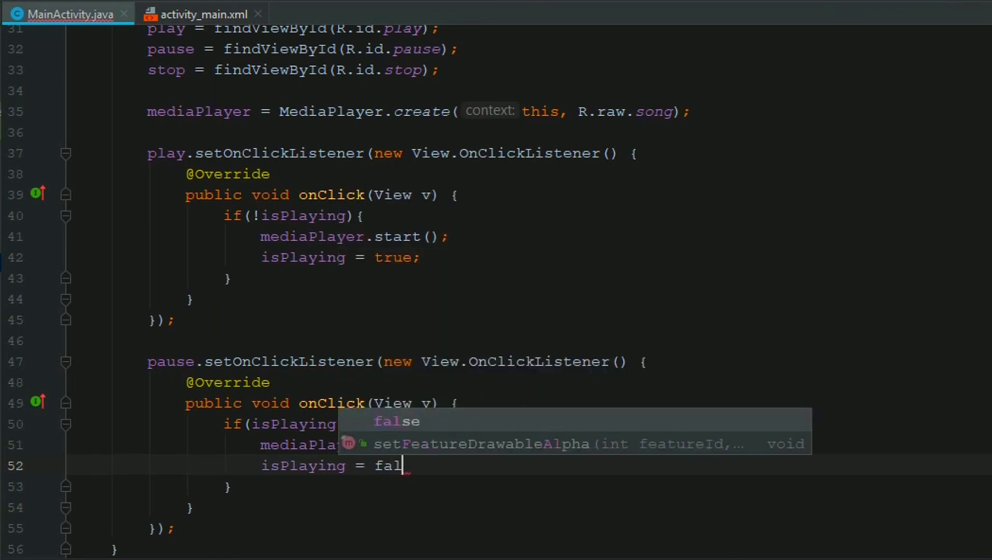
key(Return)
text(;)
key(Down)
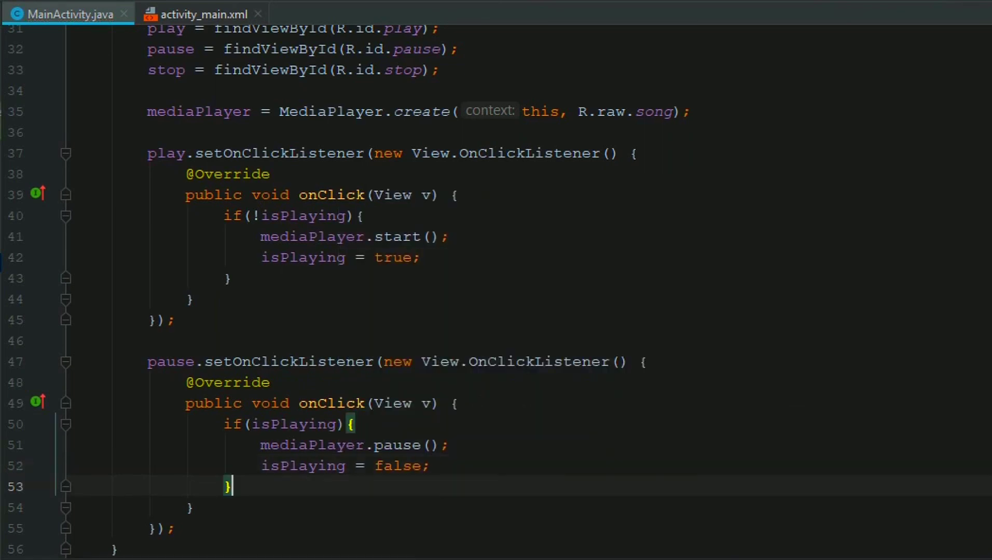
key(Down)
key(Down)
key(Down)
key(Up)
key(End)
key(Return)
key(Return)
text(top)
Give the stop button a new OnClickListener with a generated onClick stub
key(Escape)
text(.setOn)
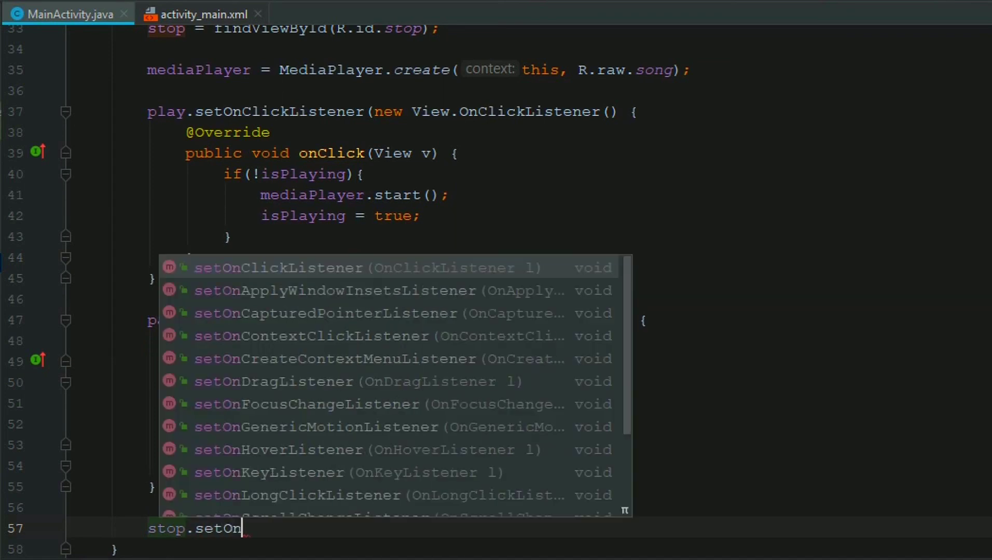
key(Return)
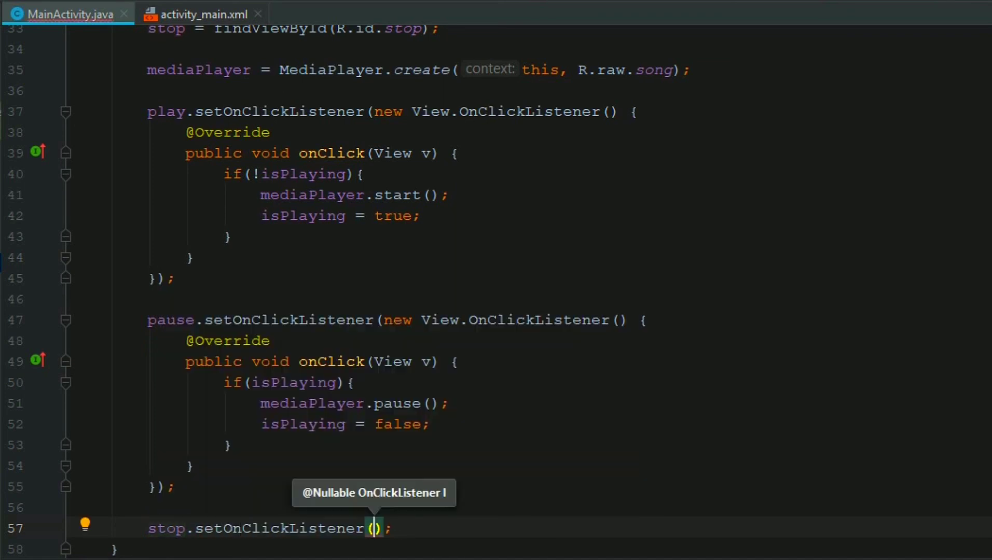
text(new O)
key(Return)
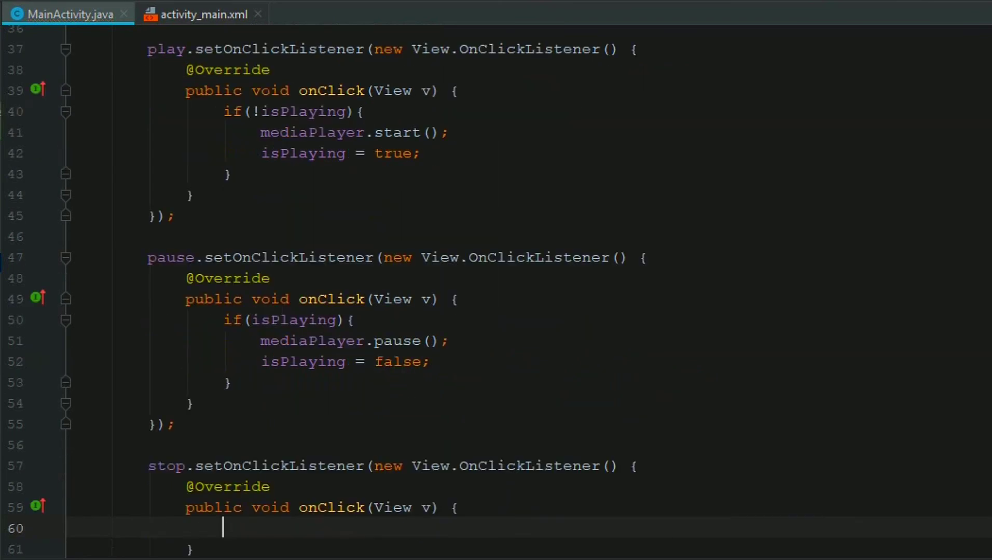
key(Down)
key(Down)
key(Down)
key(Down)
key(Up)
key(Up)
key(Up)
key(Up)
key(Up)
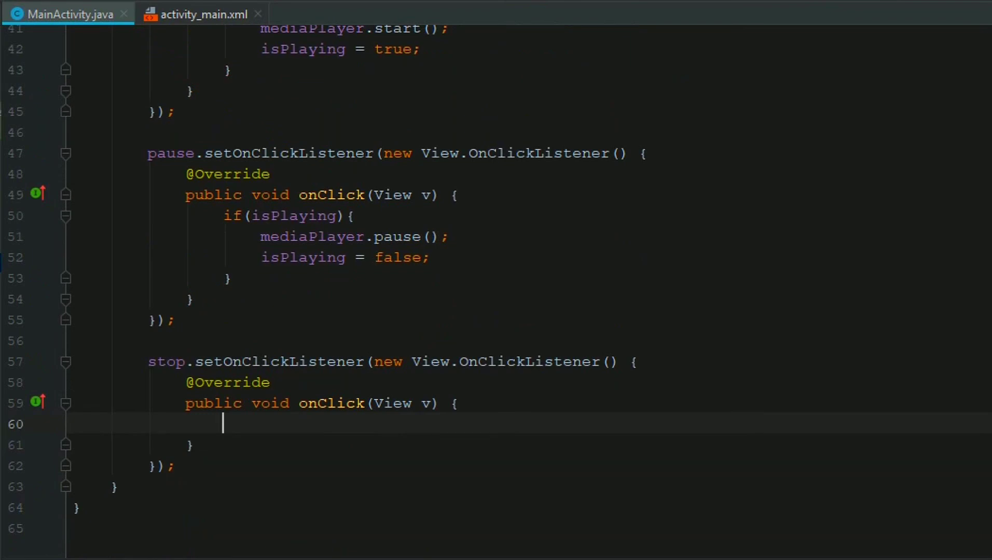
text(ed)
In the stop onClick, call mediaPlayer.stop() and set isPlaying = false
key(Return)
text(.sto)
key(Return)
text(;)
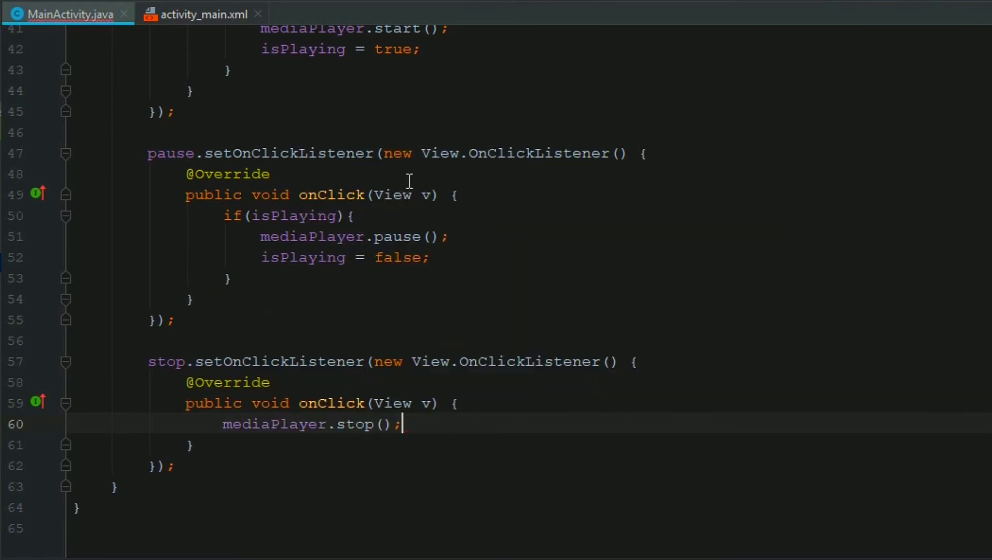
key(Return)
key(Return)
text(= fal)
key(Return)
text(;)
key(Down)
key(Down)
key(Down)
key(Down)
key(Up)
key(Up)
key(Up)
key(Up)
key(End)
key(ctrl+Home)
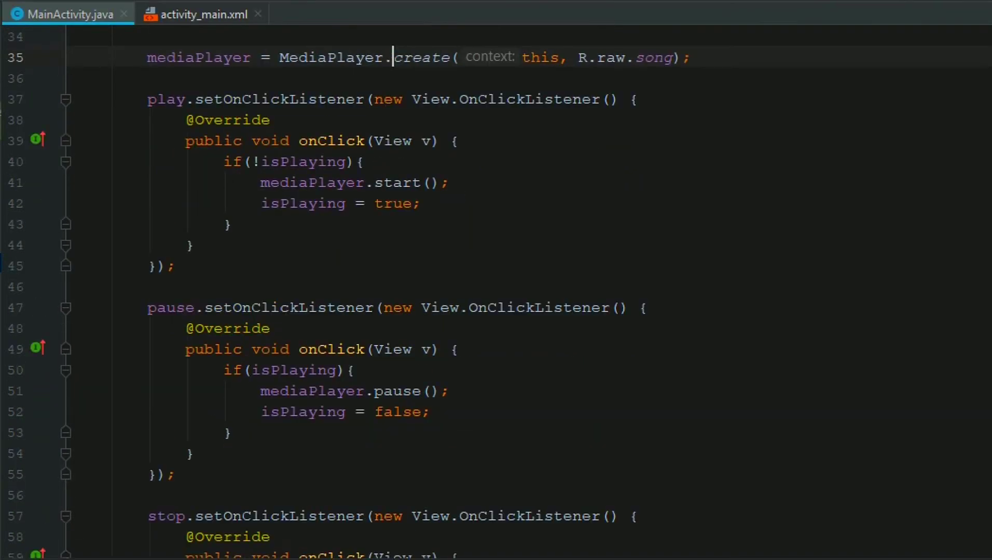